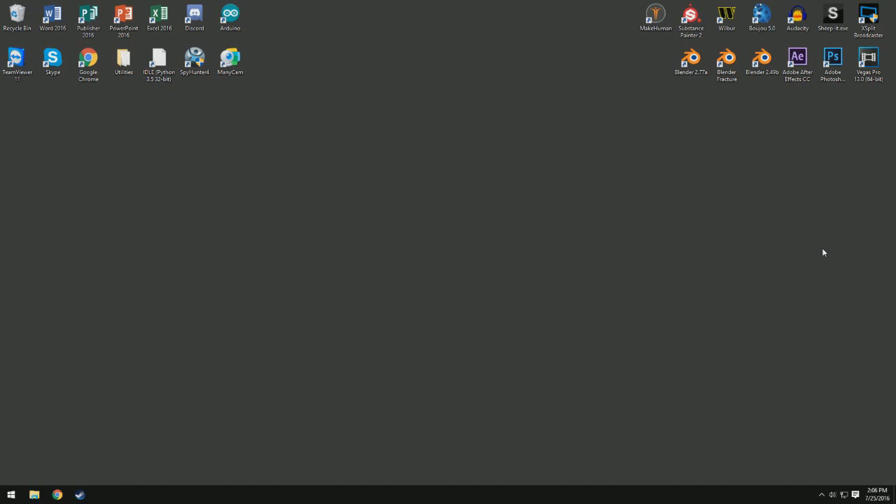
Launch After Effects, close the Welcome screen and show the empty project's Project panel
double_click(803, 60)
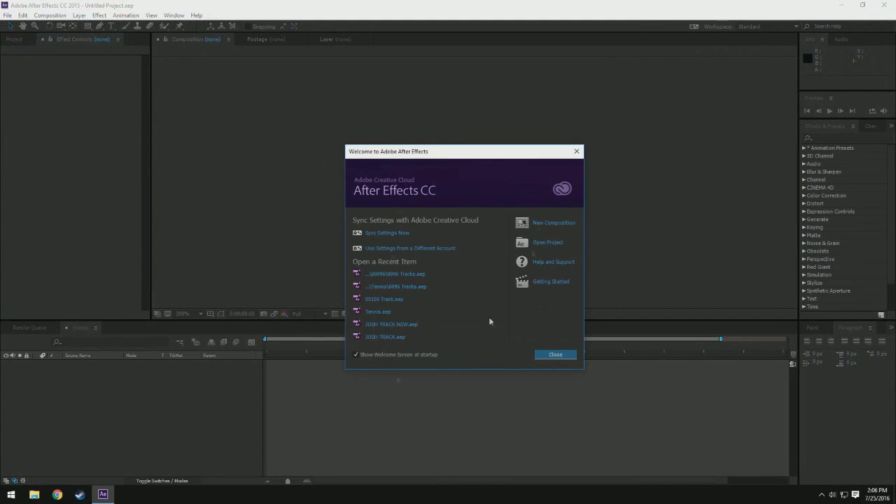
left_click(567, 357)
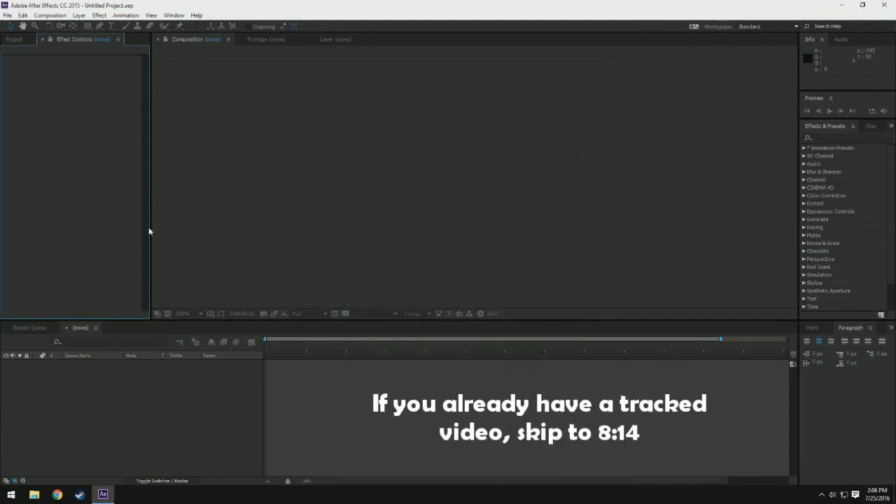
left_click(16, 39)
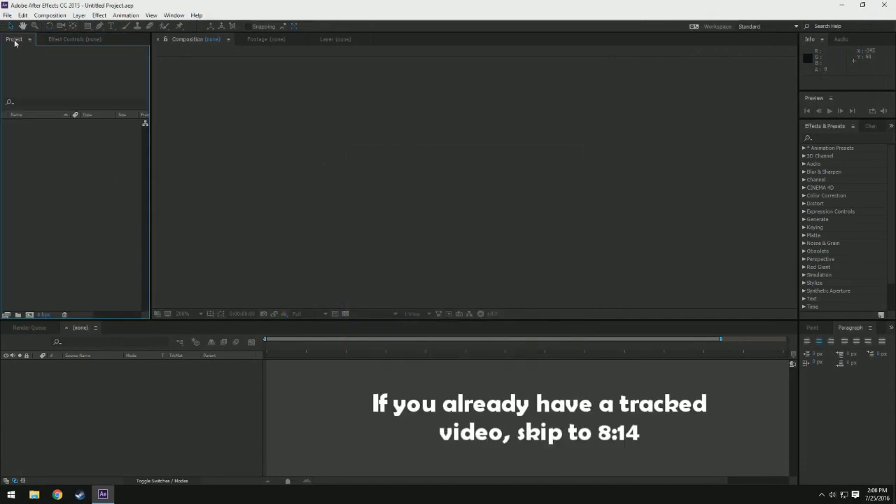
Import 00098.MTS from VFX > 3D Tracking > 0098 and make a new composition from it
double_click(49, 190)
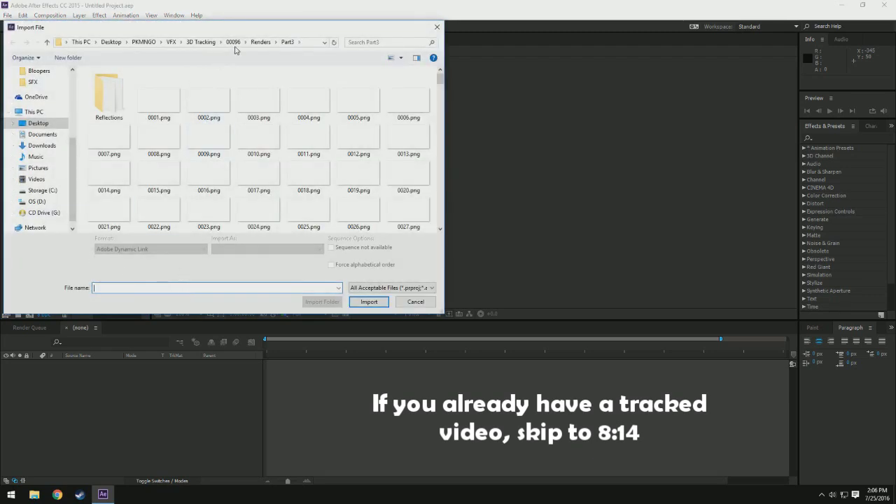
left_click(205, 43)
left_click(171, 44)
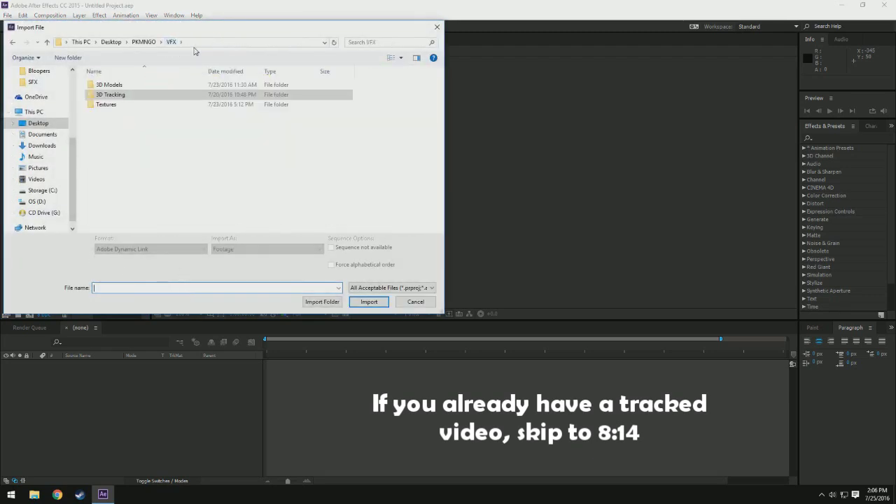
double_click(120, 95)
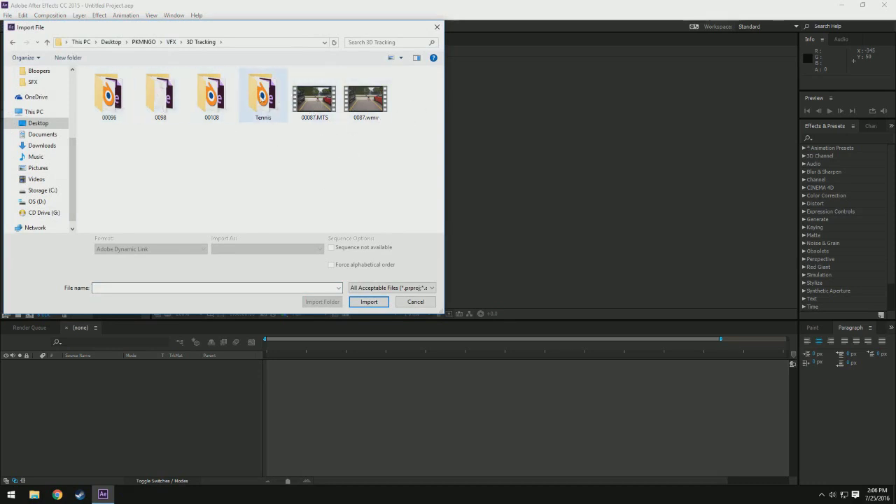
double_click(167, 91)
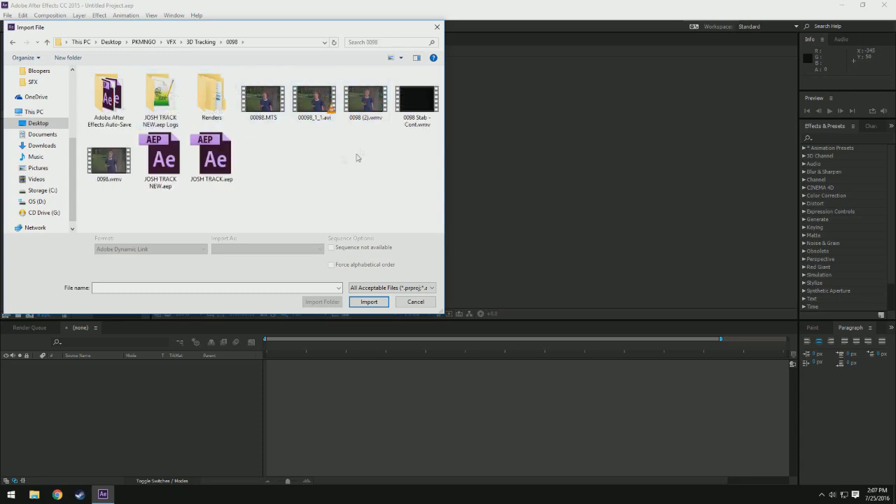
double_click(259, 98)
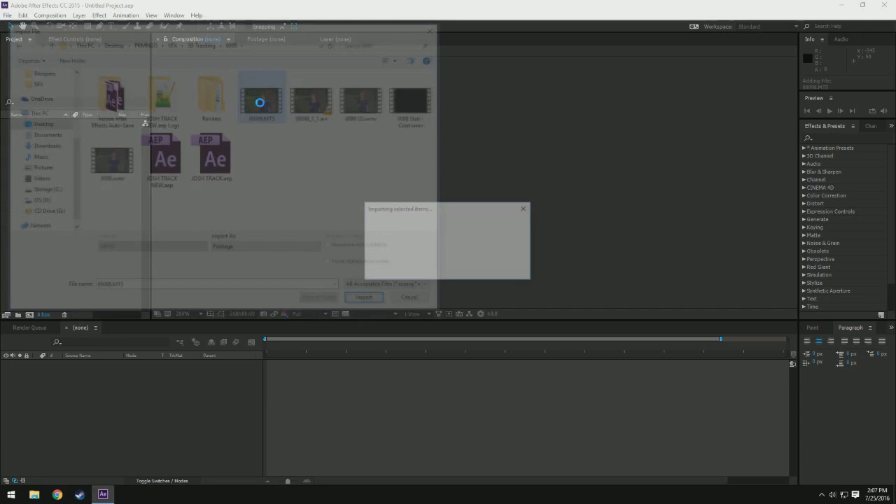
left_click_drag(39, 124, 105, 397)
Scrub through the 00098 composition and play a preview of the tree-side footage
scroll(350, 236, "down", 2)
scroll(350, 236, "down", 2)
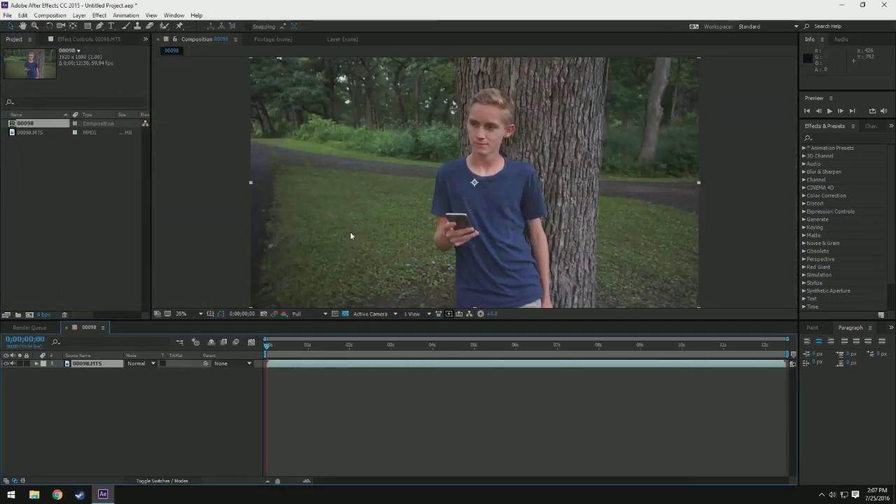
mouse_move(265, 345)
left_mouse_down()
mouse_move(782, 375)
mouse_move(490, 400)
mouse_move(253, 403)
left_mouse_up()
key("space")
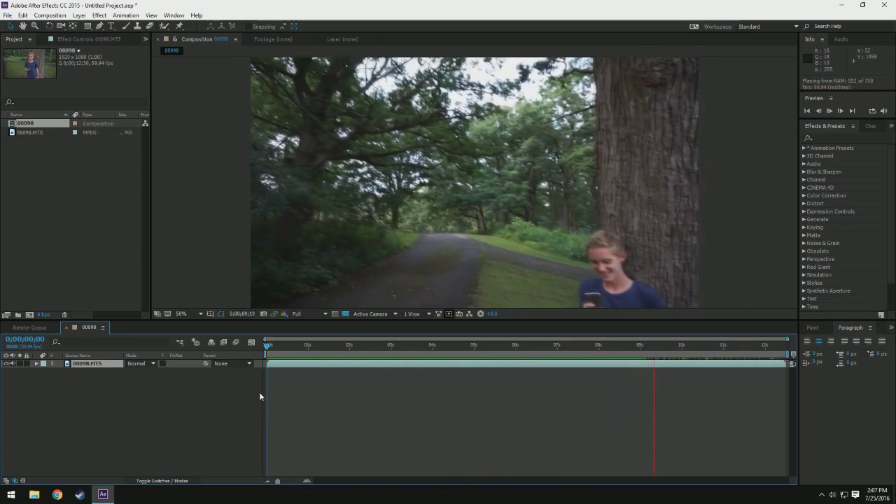
Split the 00098 layer at 3;25 and delete the opening piece
key("space")
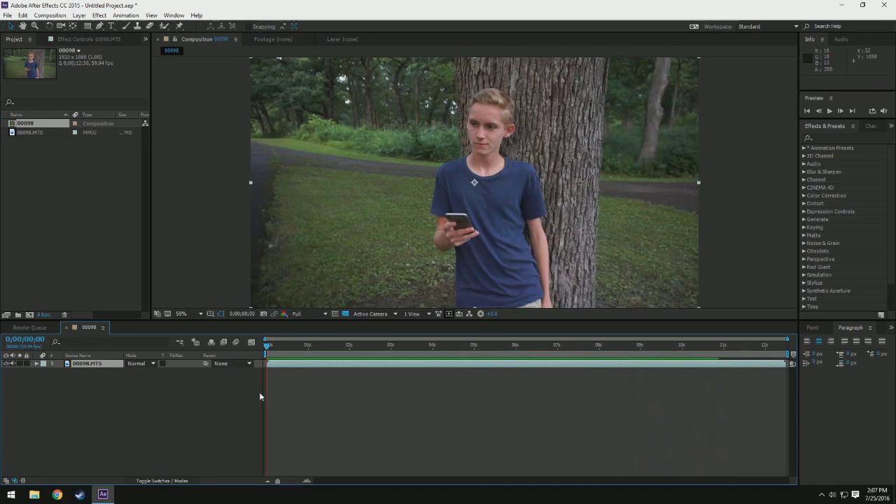
key("space")
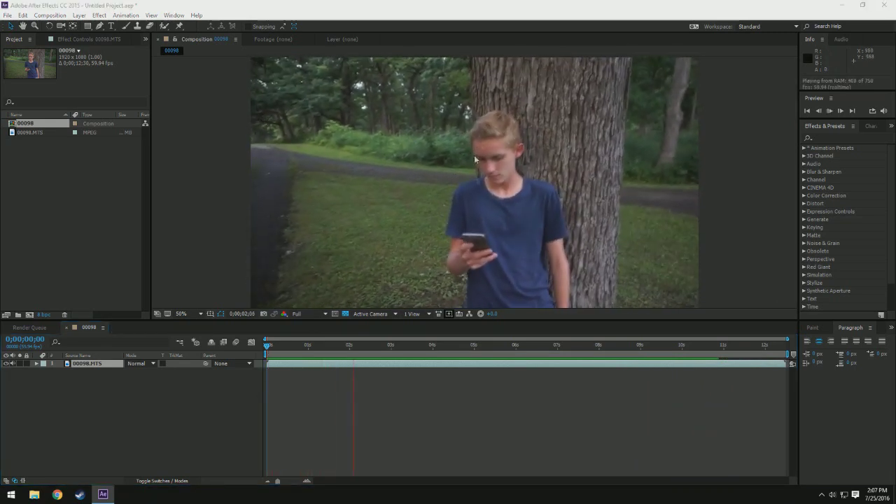
mouse_move(344, 344)
left_mouse_down()
mouse_move(436, 351)
mouse_move(408, 354)
left_mouse_up()
key("ctrl+shift+d")
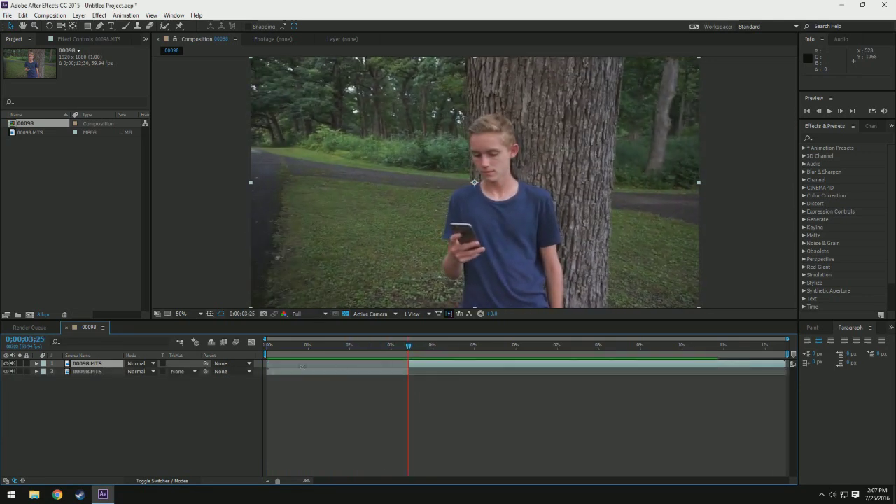
left_click(93, 372)
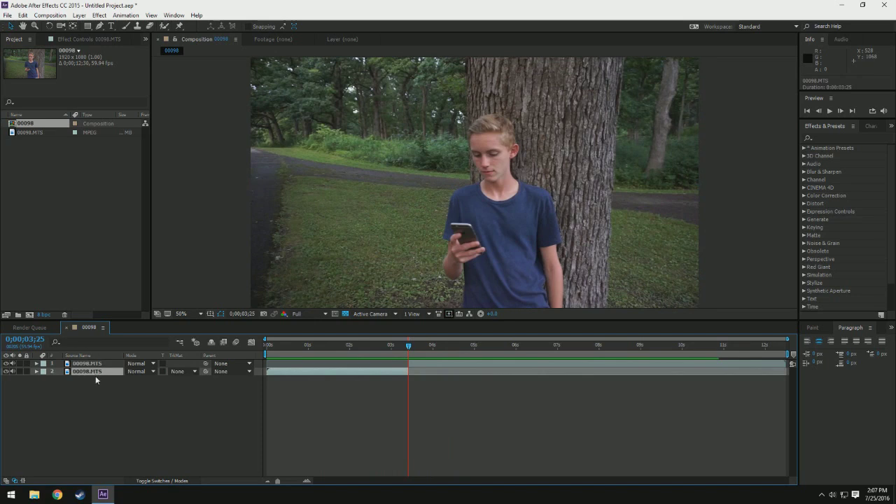
key("Delete")
Slide the trimmed clip so it starts at time zero
left_click(434, 348)
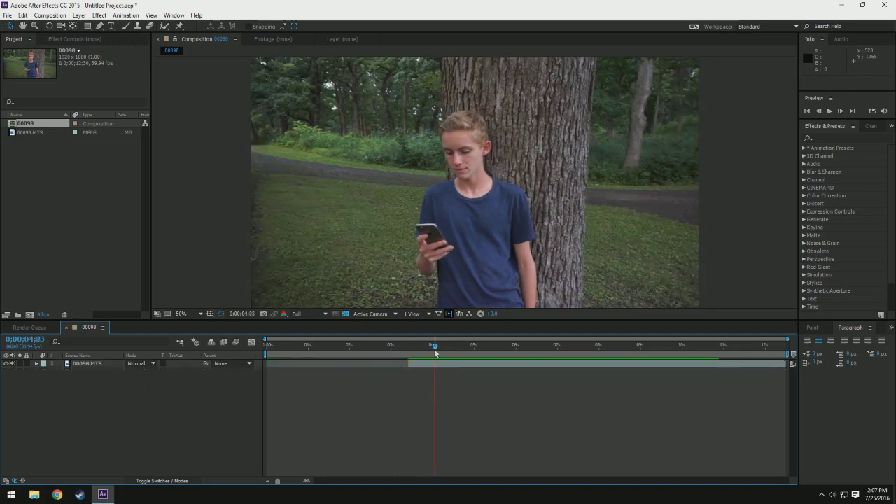
left_click(474, 371)
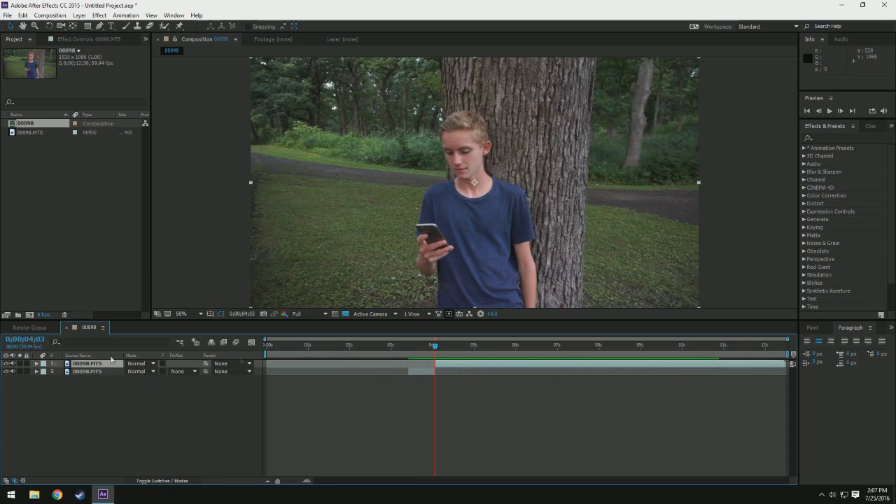
left_click(354, 384)
left_click_drag(469, 364, 327, 365)
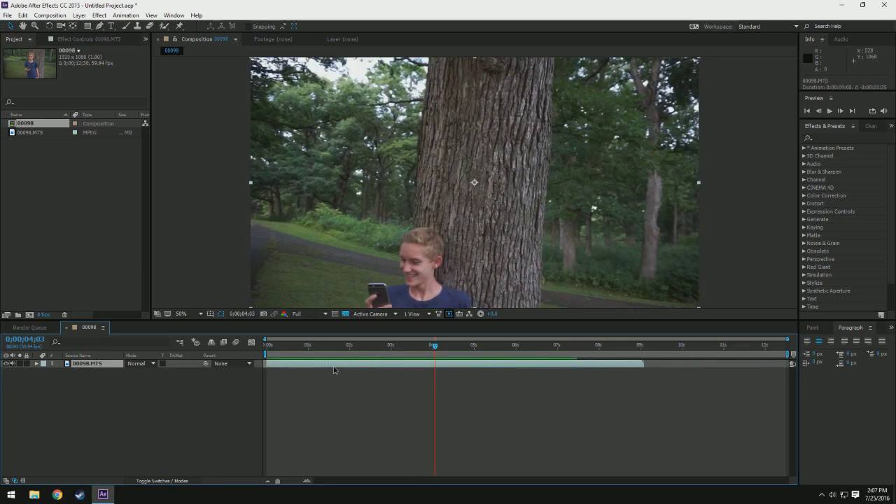
Split at 8;07, delete the tail, end the work area at 8;07 and preview
key("space")
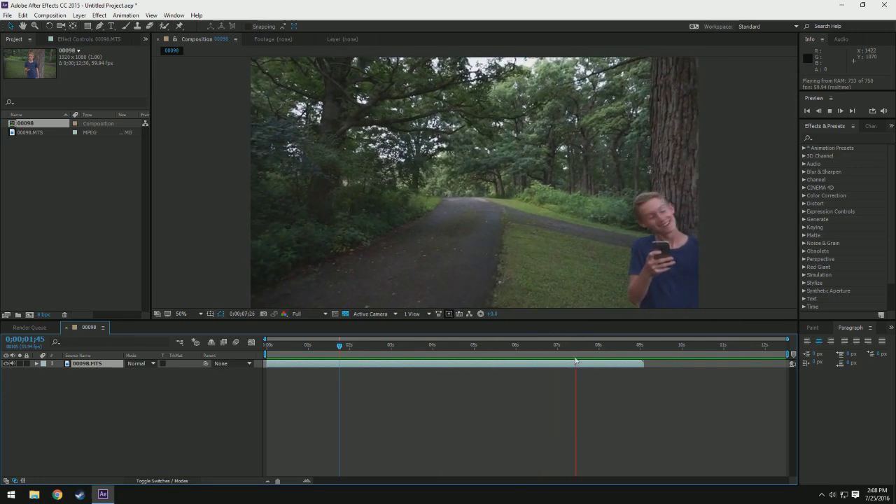
left_click_drag(604, 349, 603, 350)
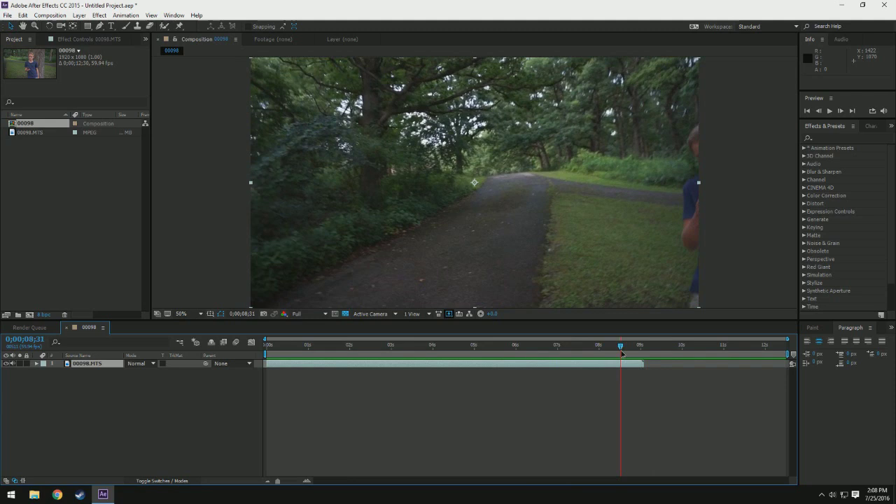
key("ctrl+shift+d")
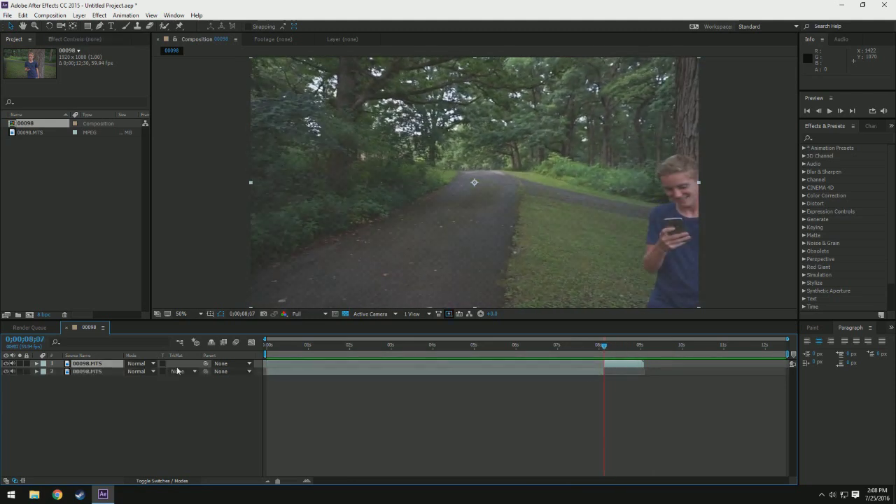
key("Delete")
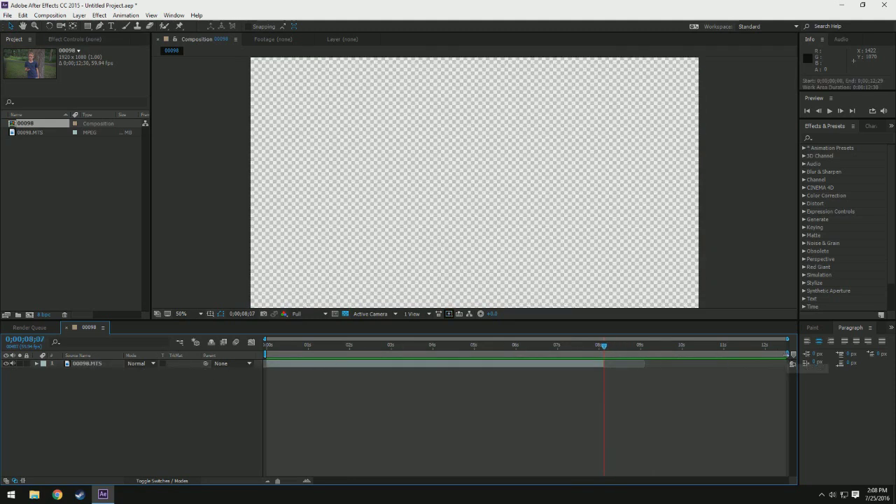
mouse_move(787, 355)
left_mouse_down()
mouse_move(606, 361)
mouse_move(264, 345)
left_mouse_up()
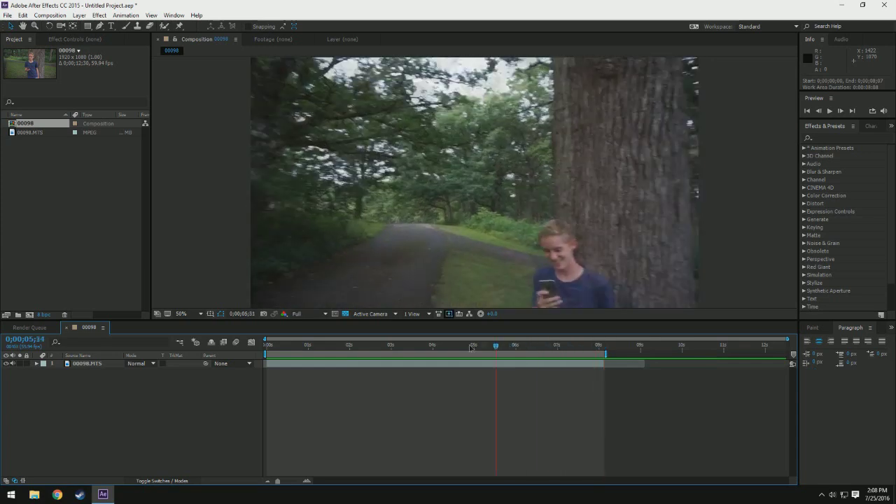
key("space")
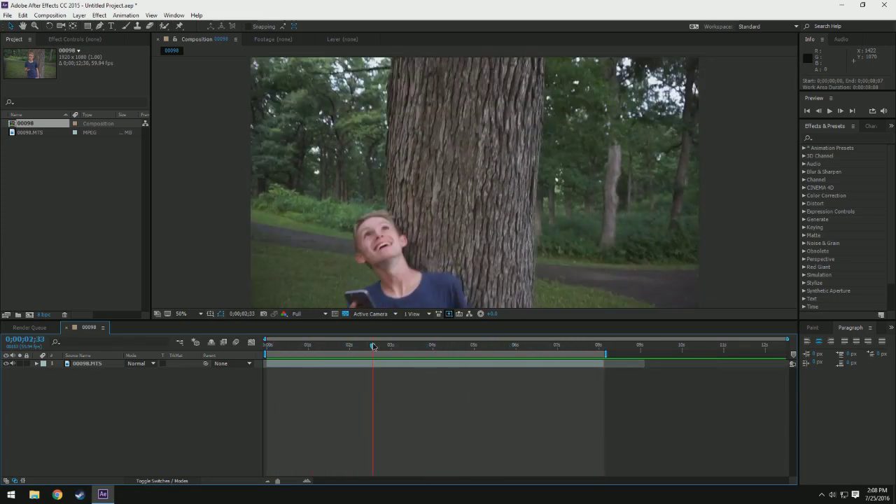
key("space")
Search effects for 'warp' and apply Warp Stabilizer VFX to the 00098 layer
left_click(850, 137)
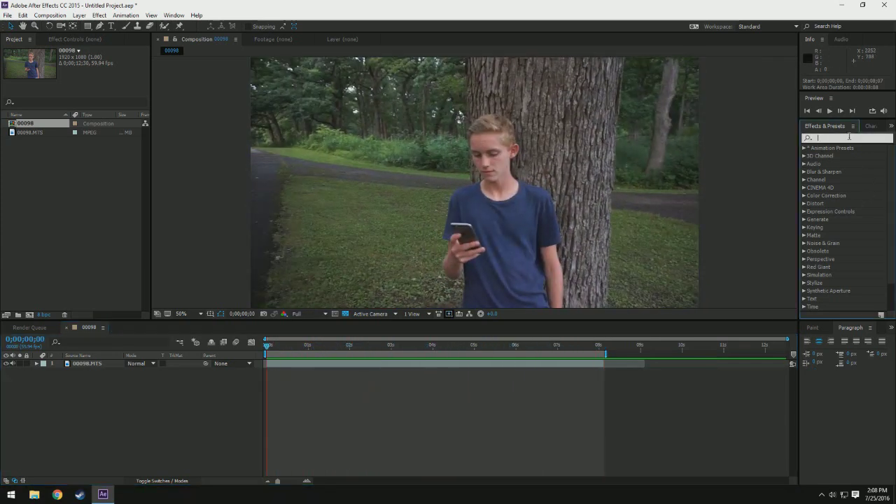
type("warp")
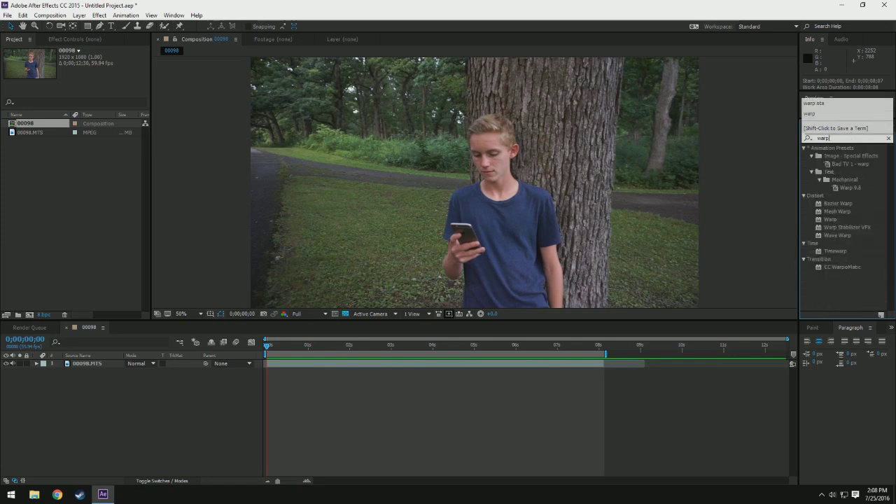
left_click_drag(847, 227, 105, 363)
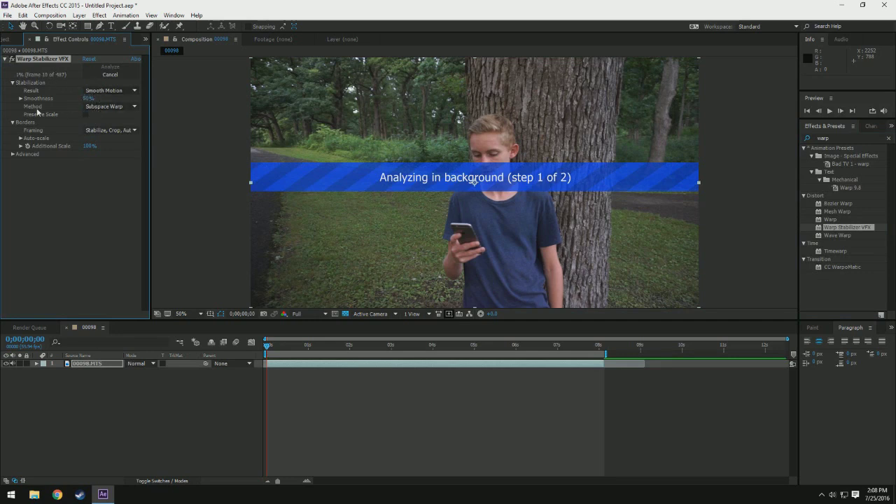
Set the Warp Stabilizer Method to Perspective
left_click(109, 106)
left_click(102, 137)
left_click(111, 91)
left_click(59, 157)
left_click(108, 107)
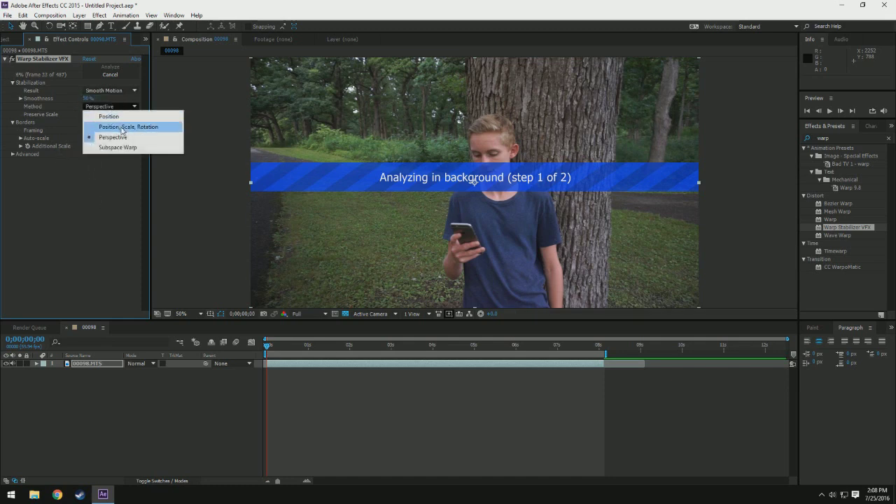
left_click(105, 199)
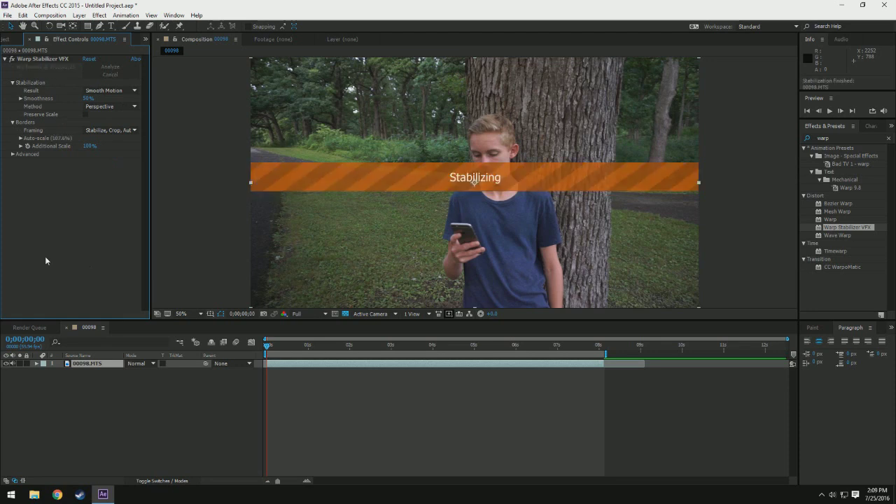
Preview the stabilized footage, zoom the viewer out and scrub around 4 seconds
key("space")
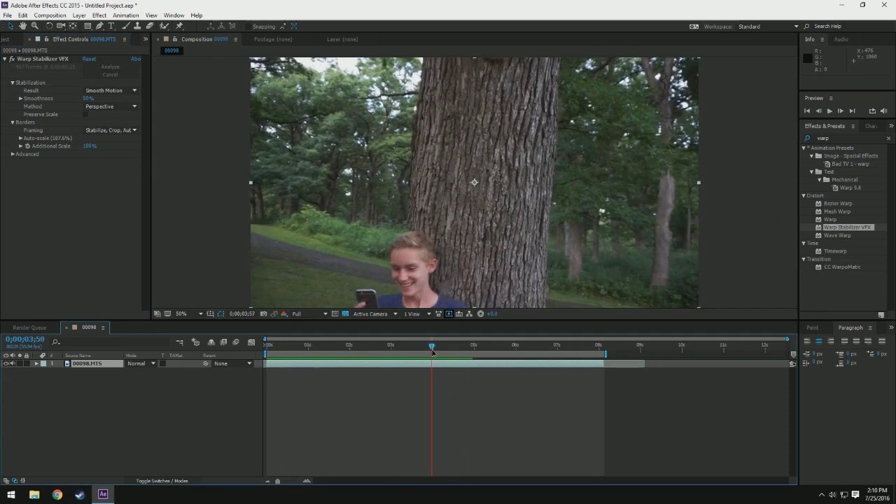
key("space")
scroll(478, 184, "up", 3)
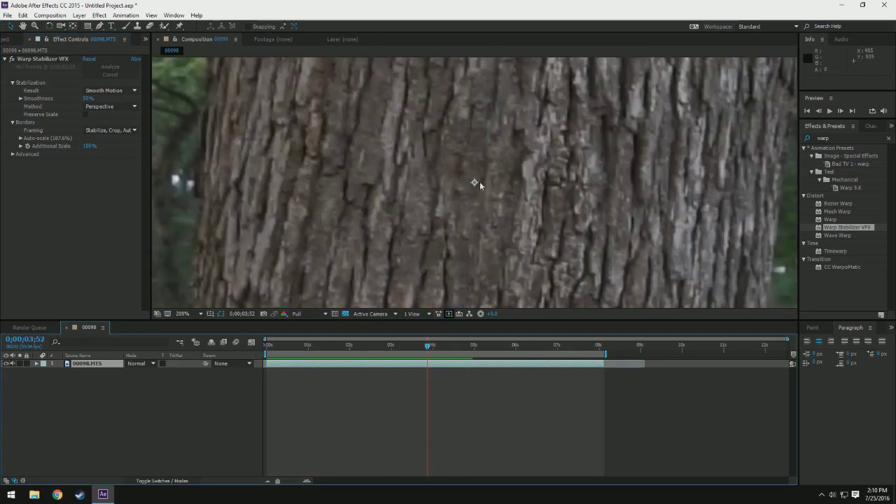
left_click_drag(430, 349, 462, 363)
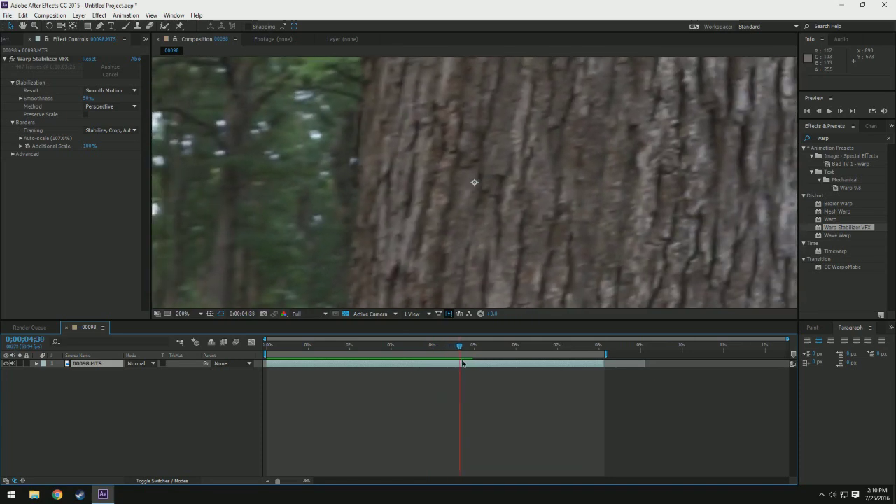
scroll(458, 269, "down", 2)
scroll(458, 270, "down", 2)
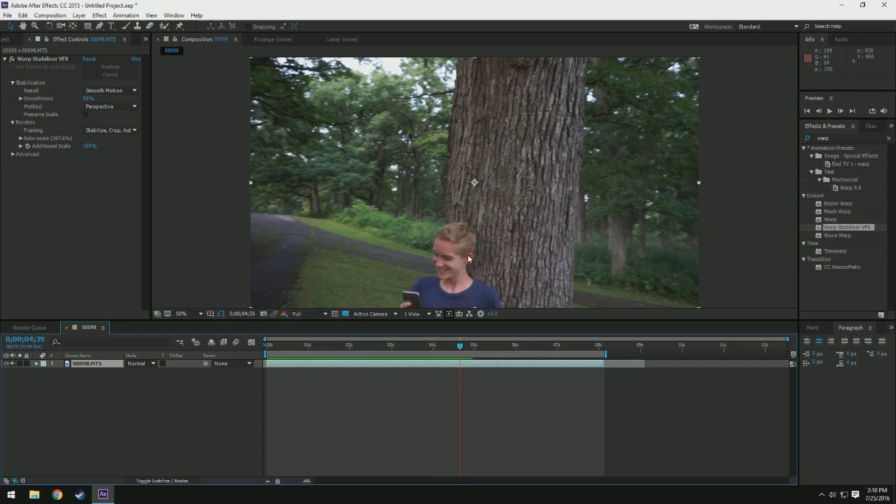
scroll(468, 254, "down", 2)
scroll(468, 254, "up", 2)
left_click_drag(459, 346, 423, 350)
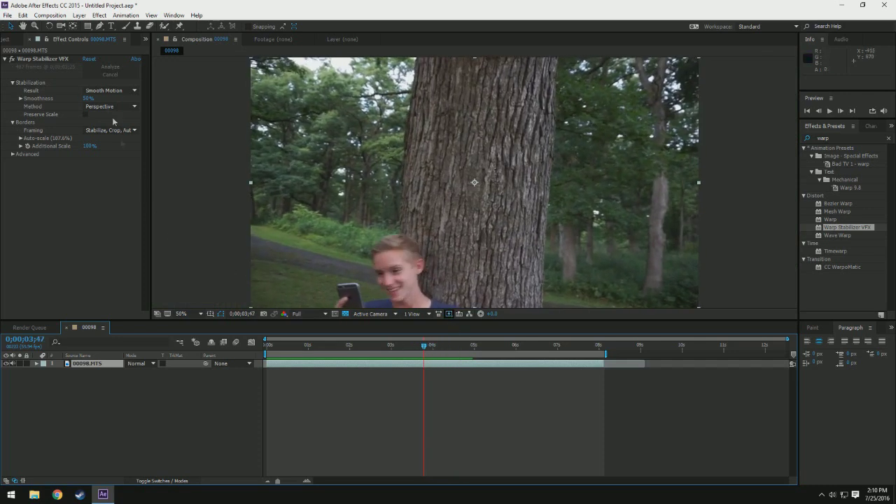
Set Warp Stabilizer Smoothness to 28% and preview the restabilized footage
left_click(84, 98)
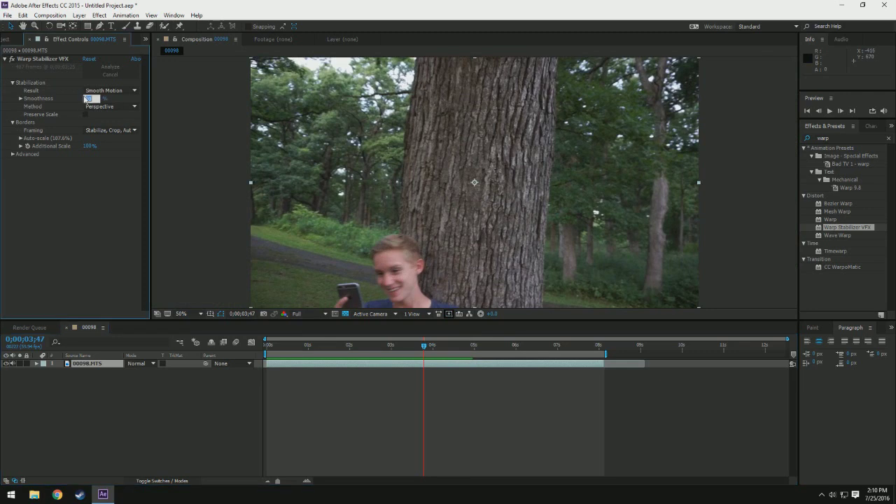
type("28")
key("Return")
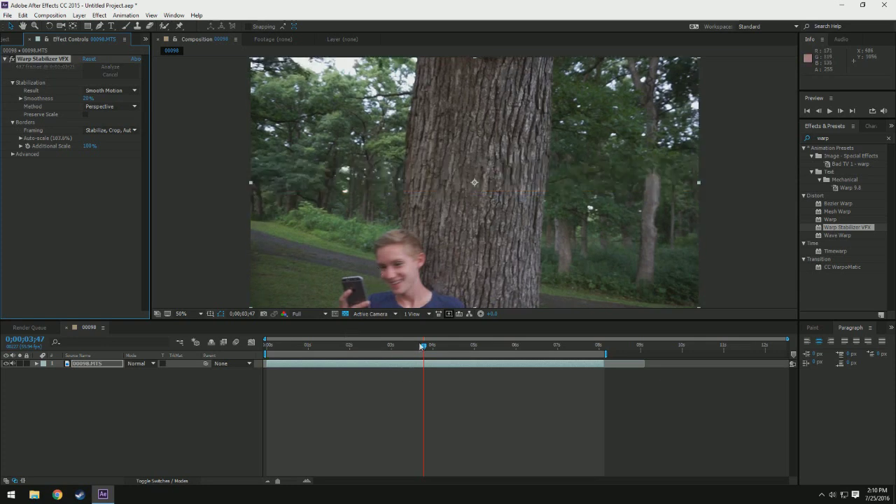
left_click_drag(424, 346, 431, 350)
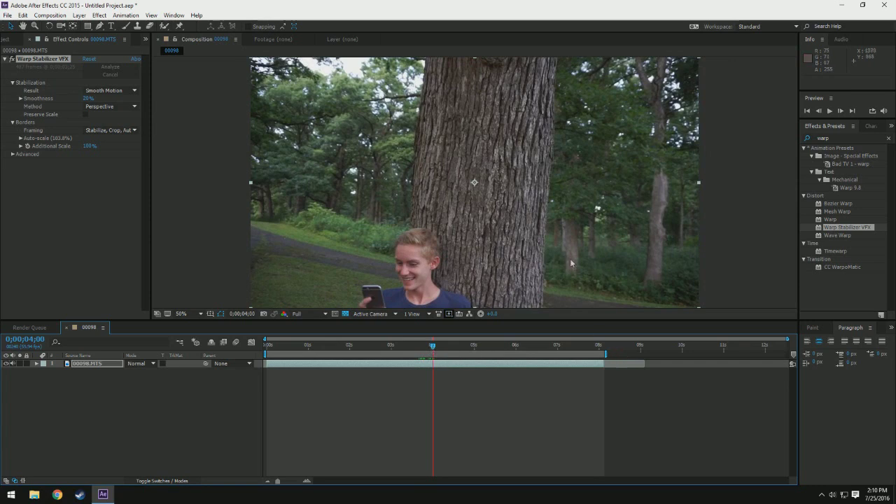
key("space")
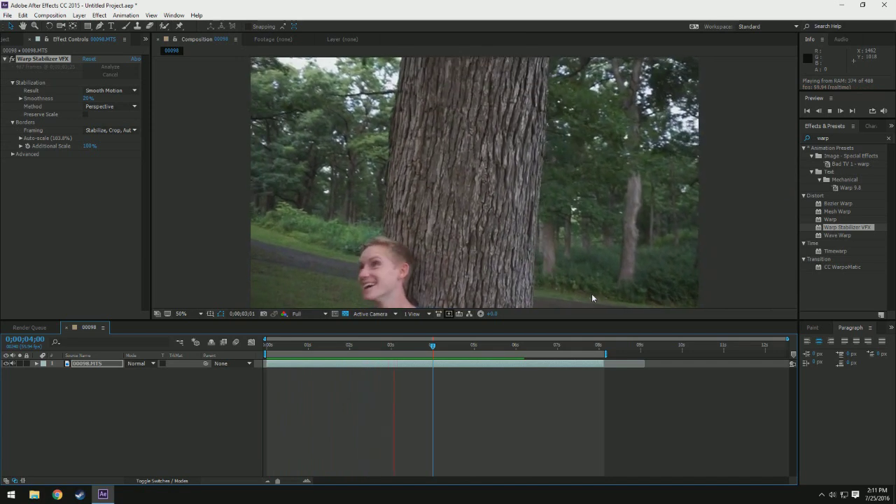
key("space")
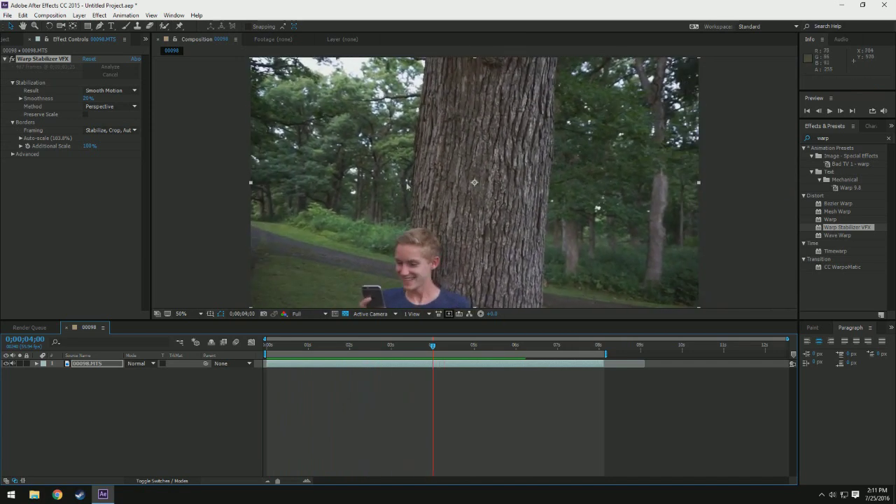
Save the project as Tutorial Track on the Desktop
left_click(11, 17)
mouse_move(26, 112)
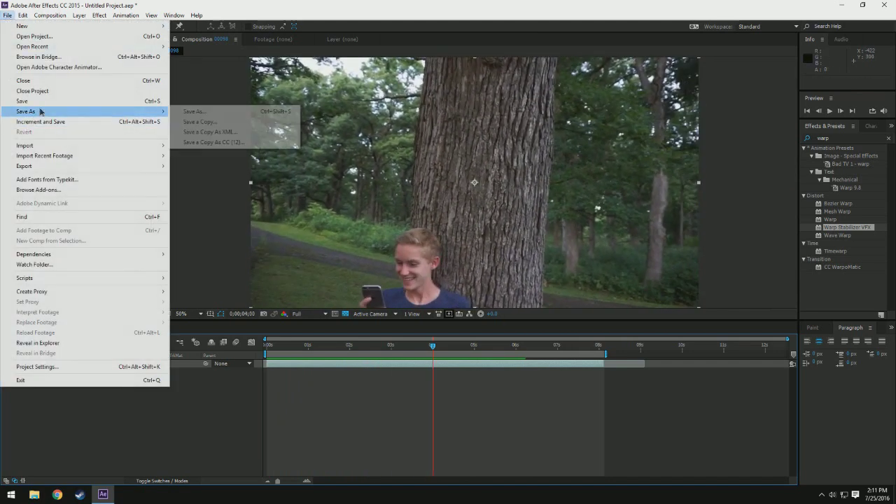
left_click(203, 112)
left_click(38, 112)
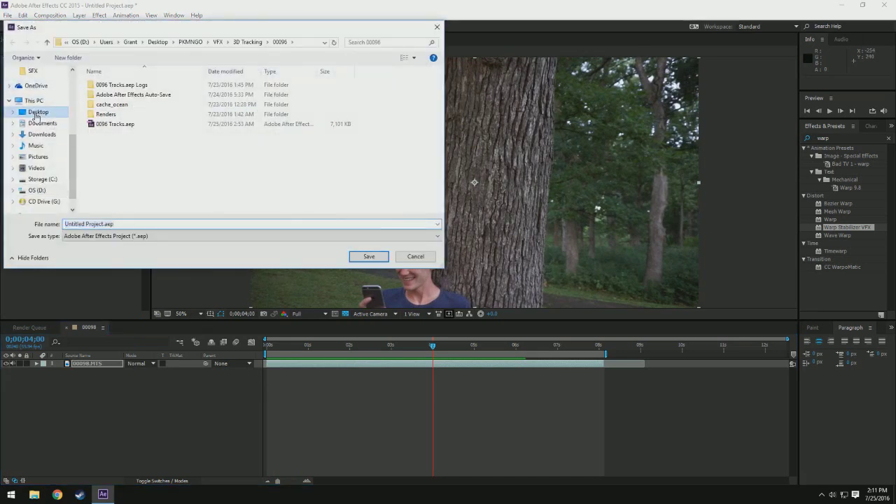
type("Tut")
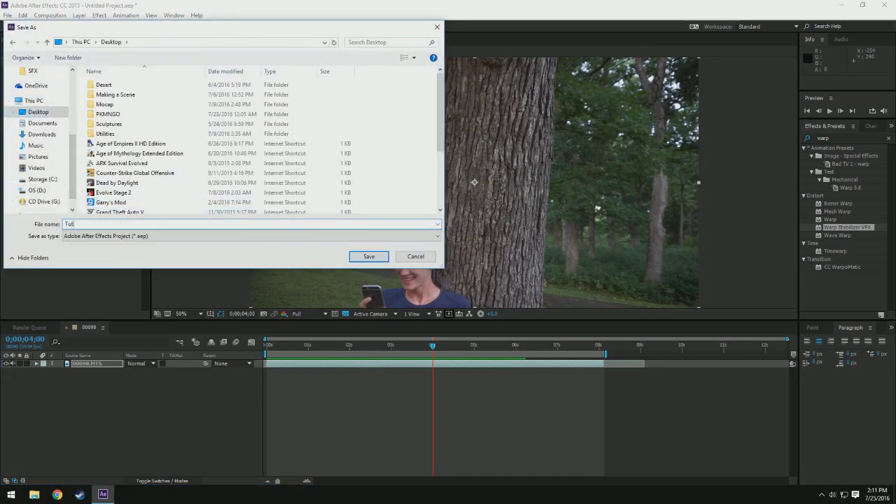
type("k")
key("Return")
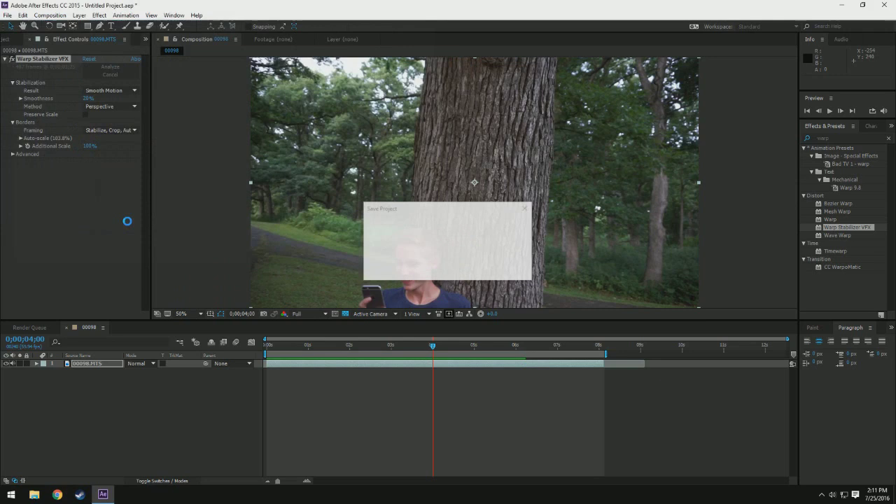
Search effects for '3d camera' and pre-compose the layer as Stabilized Footage, moving all attributes
left_click(839, 138)
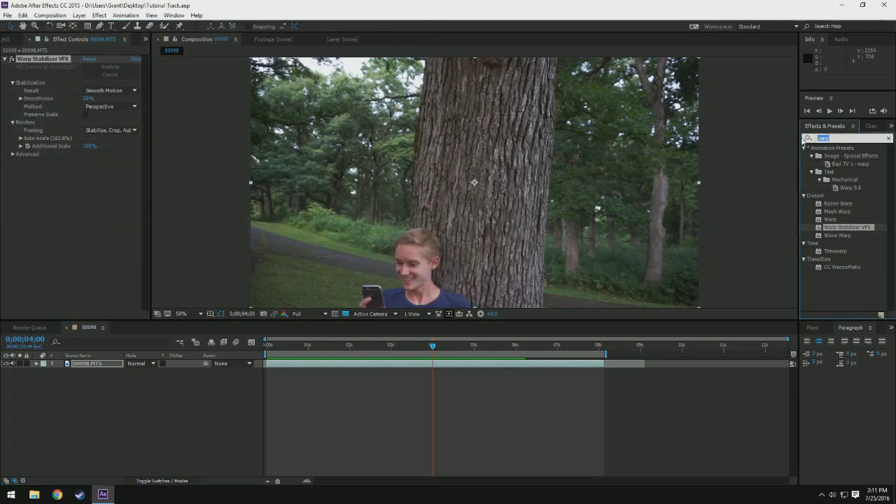
type("3d")
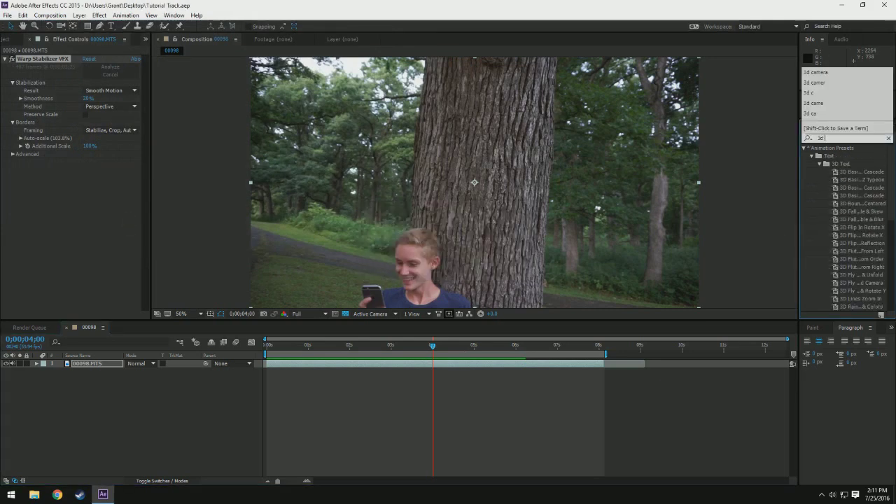
type(" camer")
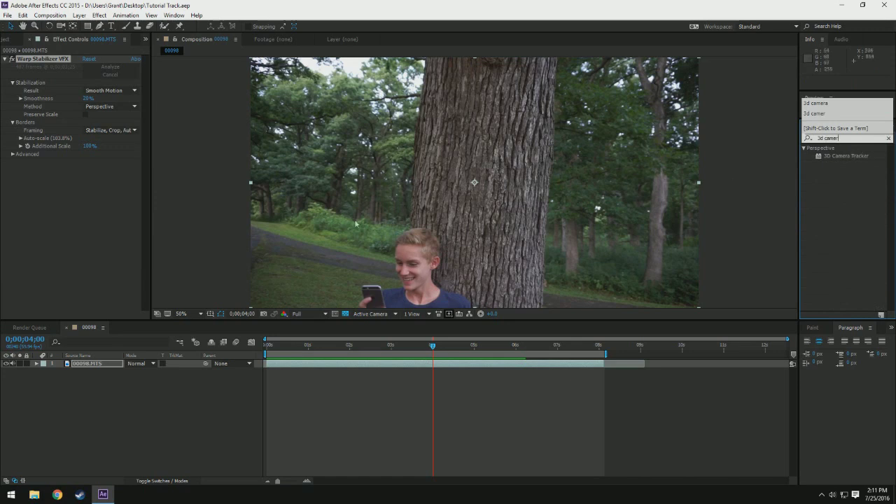
right_click(86, 366)
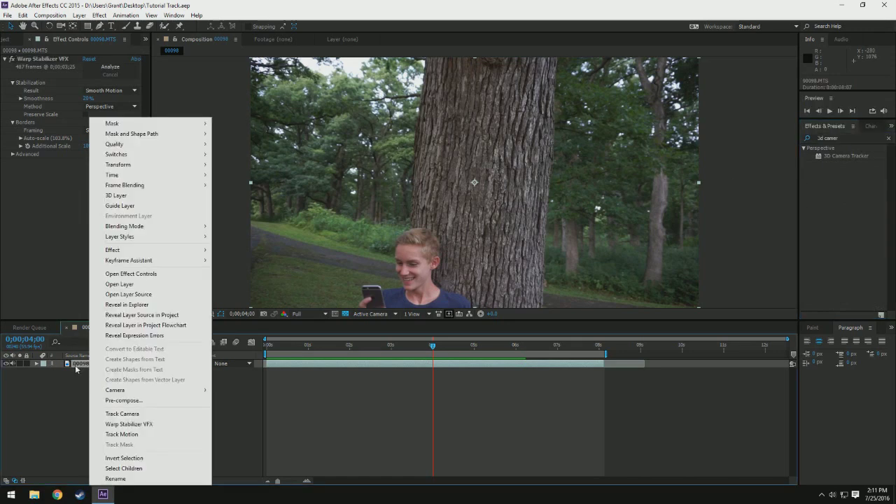
left_click(124, 400)
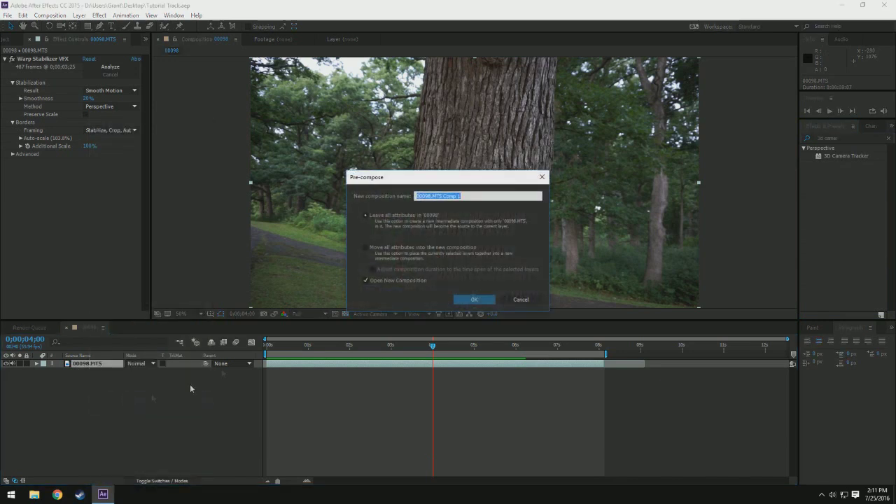
left_click(365, 248)
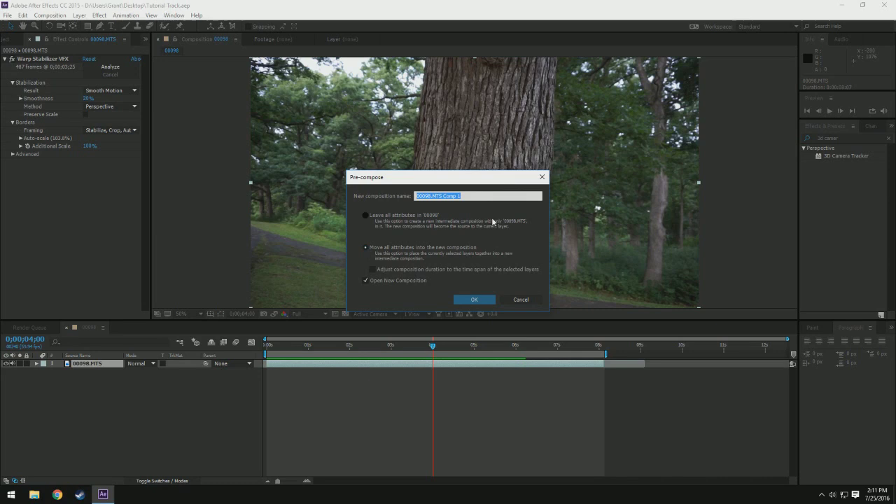
type("Stabilized Foota")
key("Return")
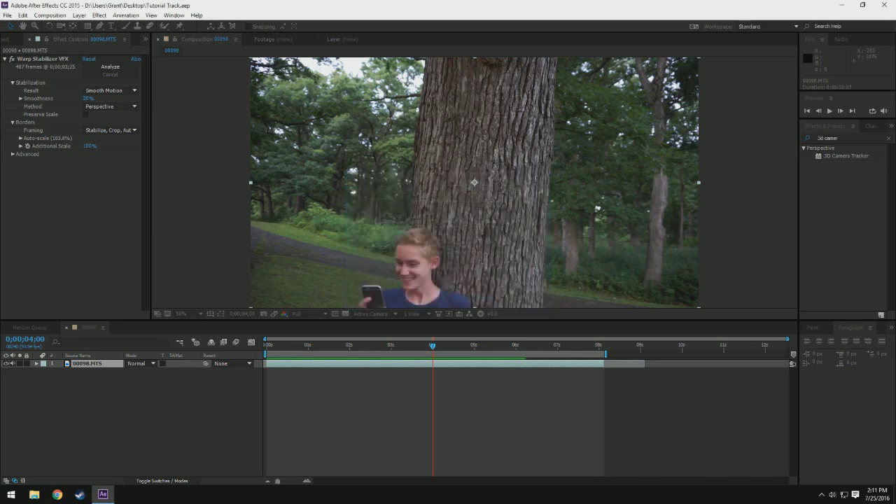
left_click(89, 328)
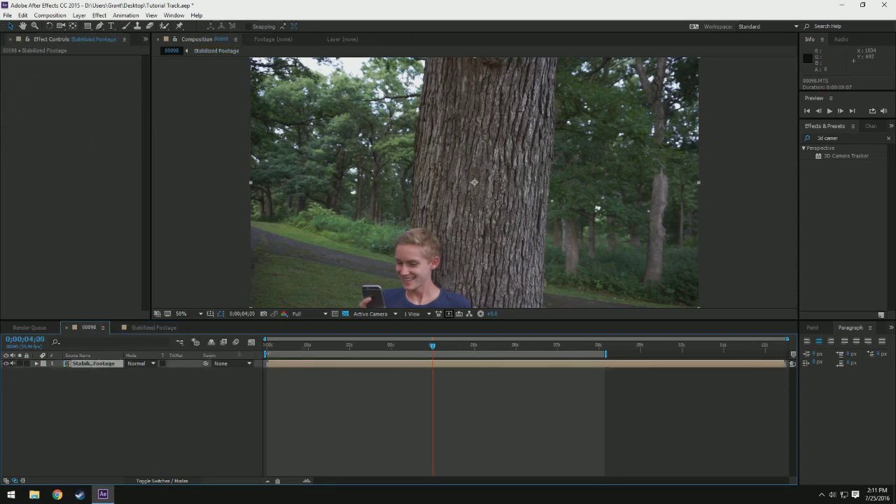
Drop 3D Camera Tracker onto the Stabilized Footage layer and let the analysis complete
left_click_drag(835, 156, 95, 376)
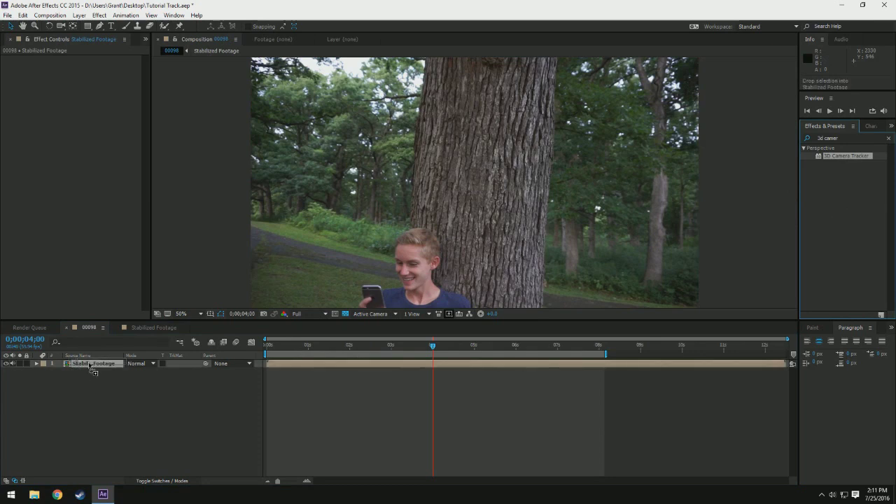
left_click_drag(95, 375, 91, 363)
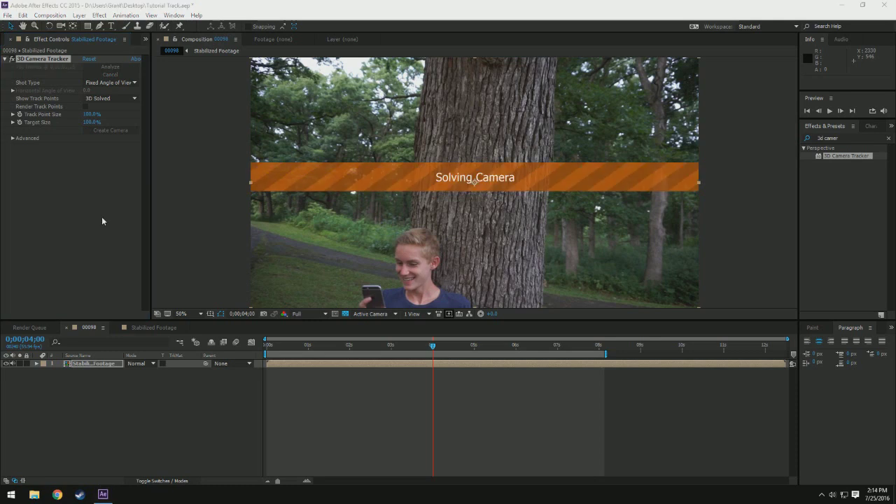
left_click(92, 203)
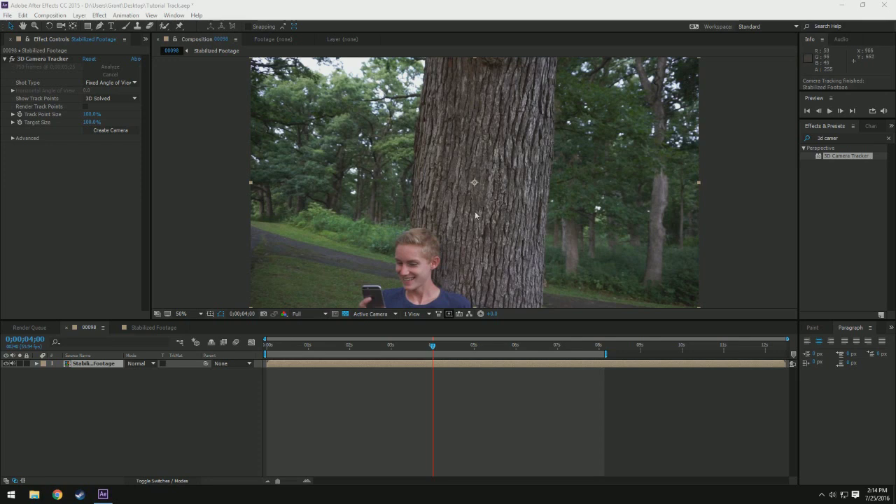
Return to the first frame and select the 3D Camera Tracker to show its track points
left_click_drag(399, 346, 268, 357)
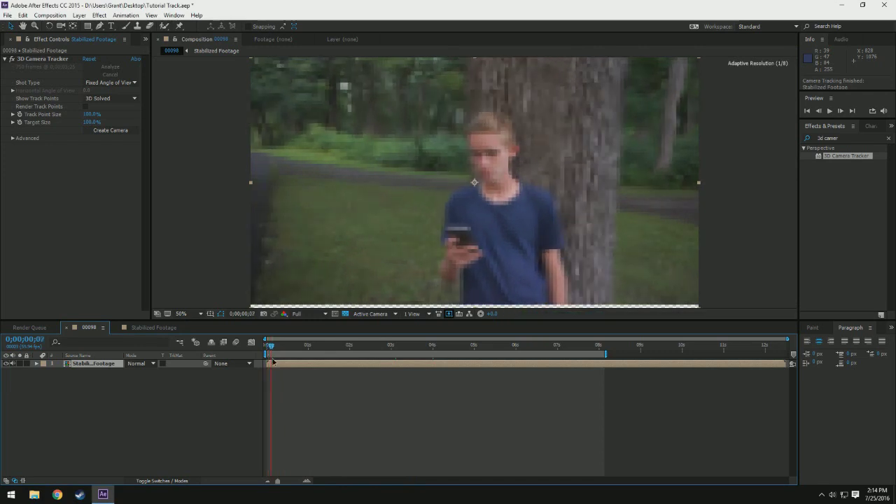
left_click_drag(268, 357, 263, 362)
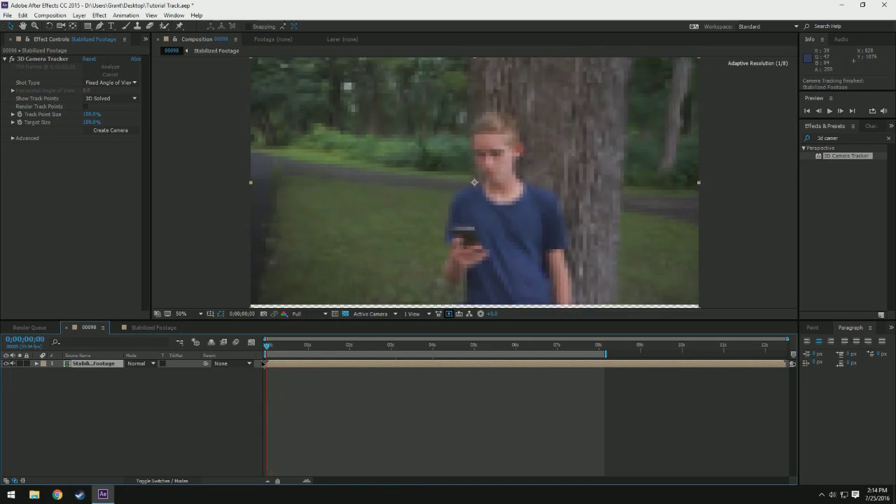
left_click(40, 61)
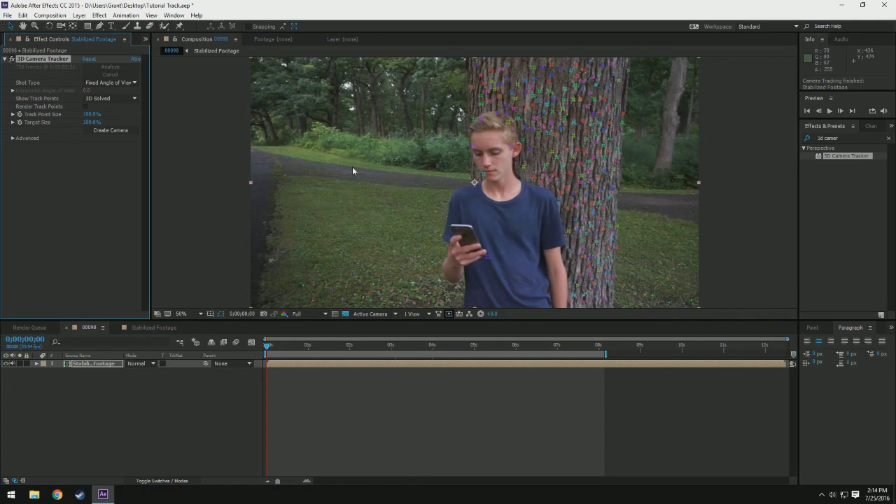
key("comma")
key("period")
key("period")
key("comma")
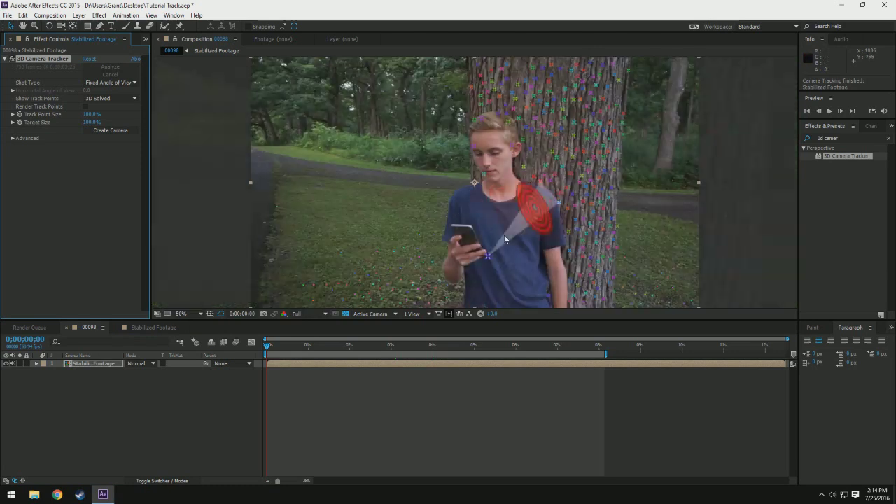
key("period")
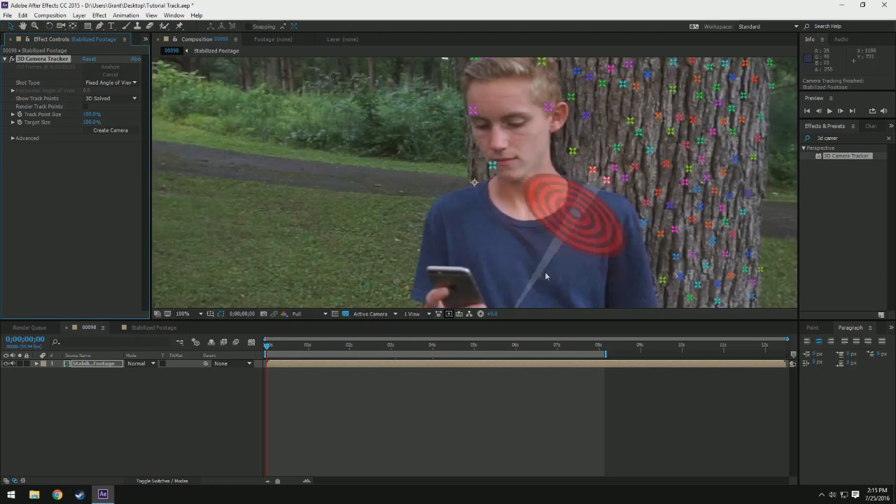
key("comma")
key("comma")
key("comma")
key("period")
key("period")
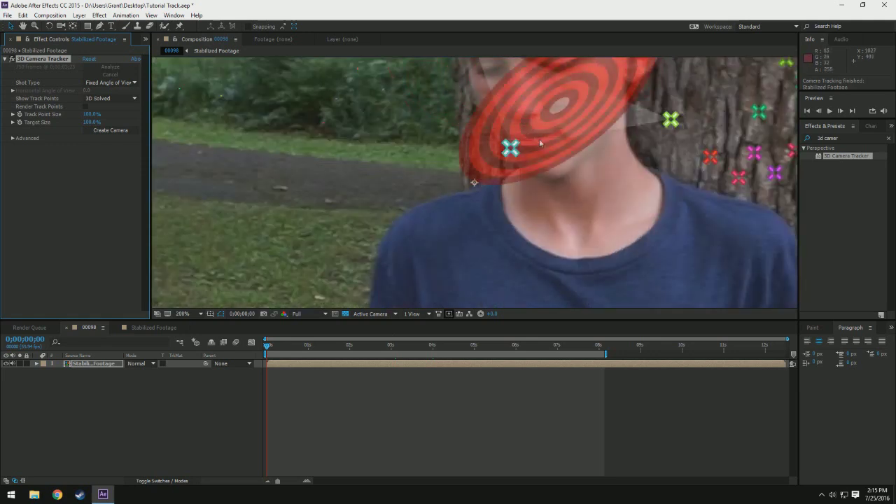
Select a group of track points across the boy's face and shirt
left_click(488, 257)
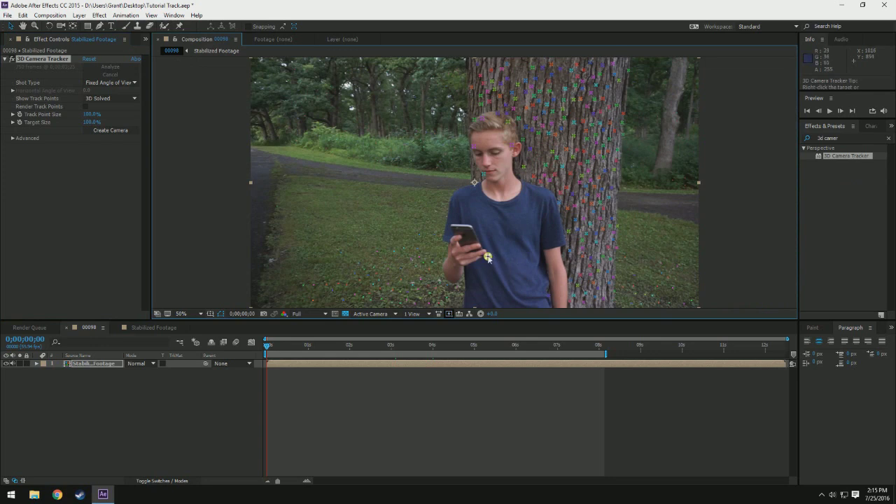
key("period")
left_click(493, 167)
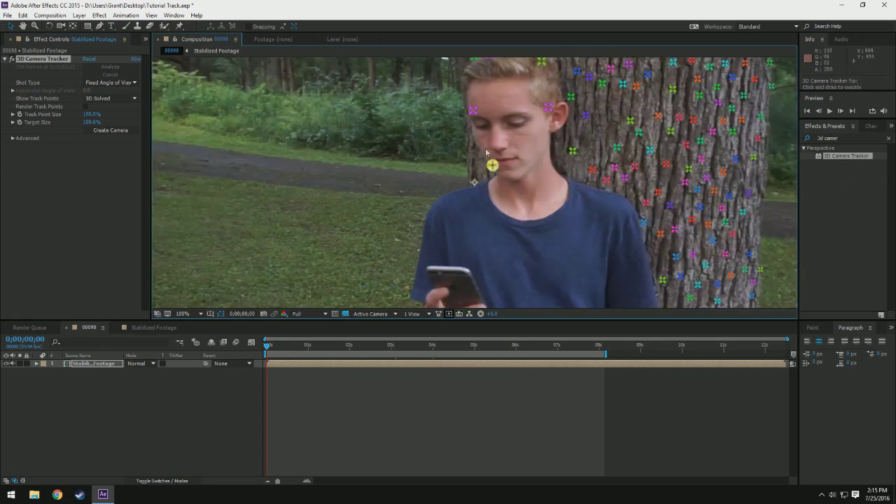
left_click(473, 110, "shift")
left_click(548, 107, "shift")
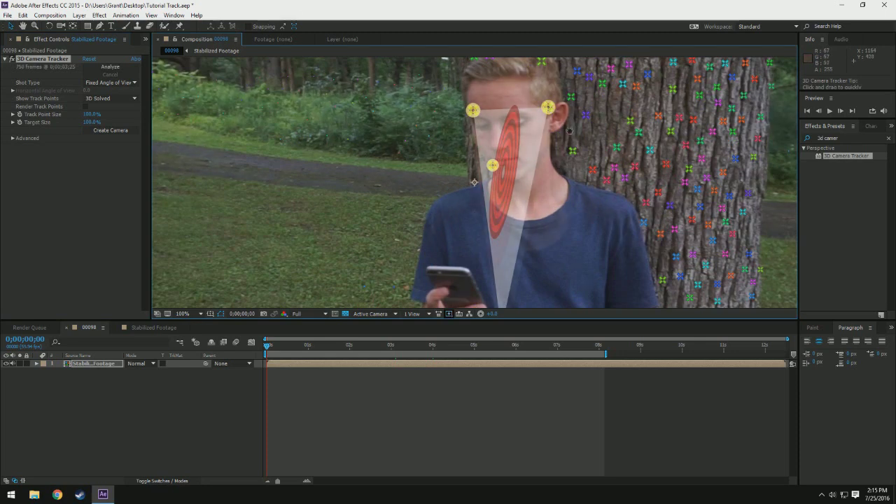
scroll(549, 140, "up", 3)
left_click(542, 168, "shift")
left_click(521, 153, "shift")
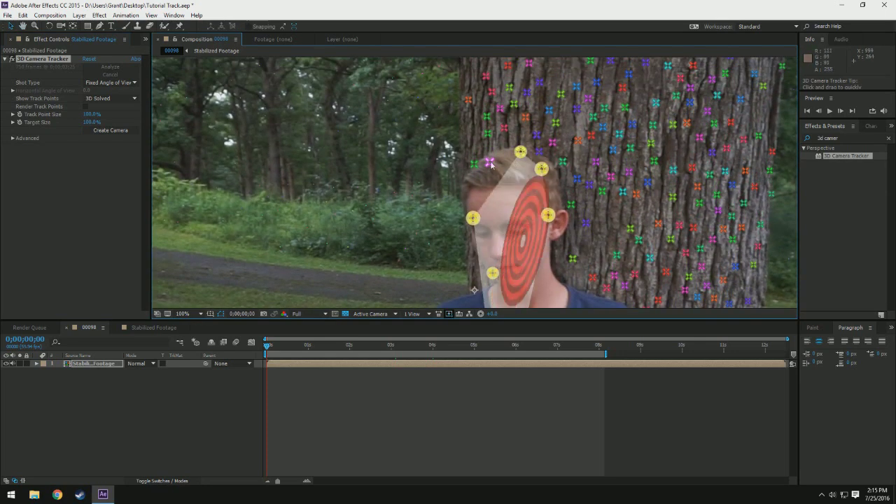
left_click(489, 163, "shift")
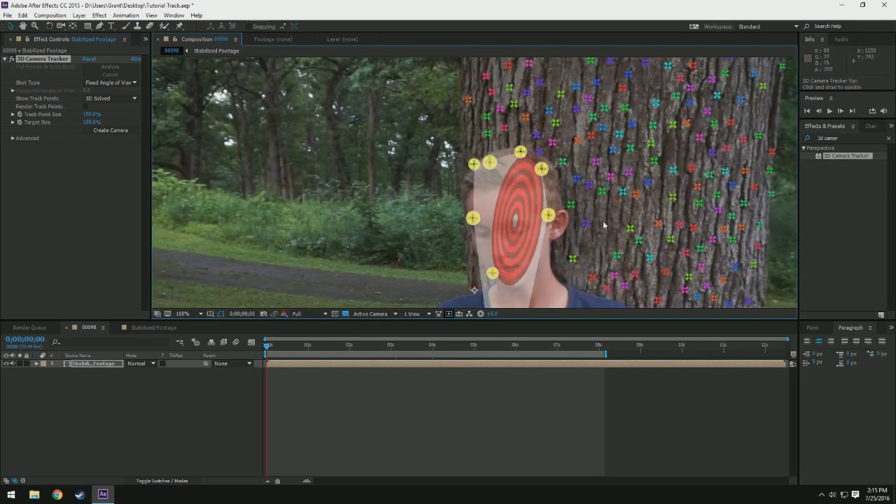
scroll(469, 163, "down", 5)
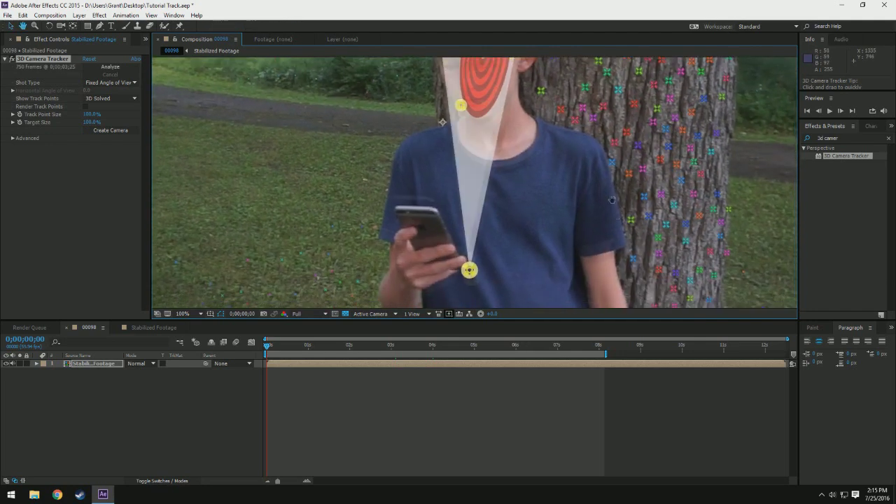
scroll(678, 184, "down", 5)
left_click(574, 222, "shift")
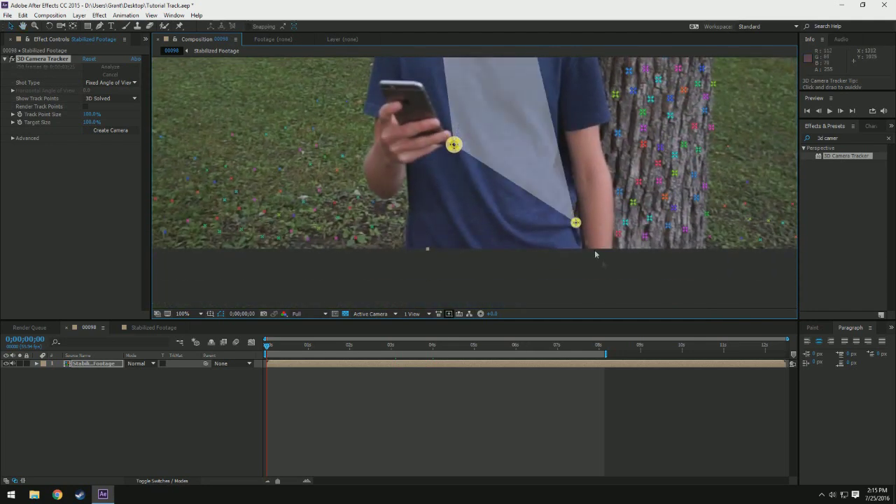
scroll(590, 266, "down", 1)
scroll(585, 245, "down", 1)
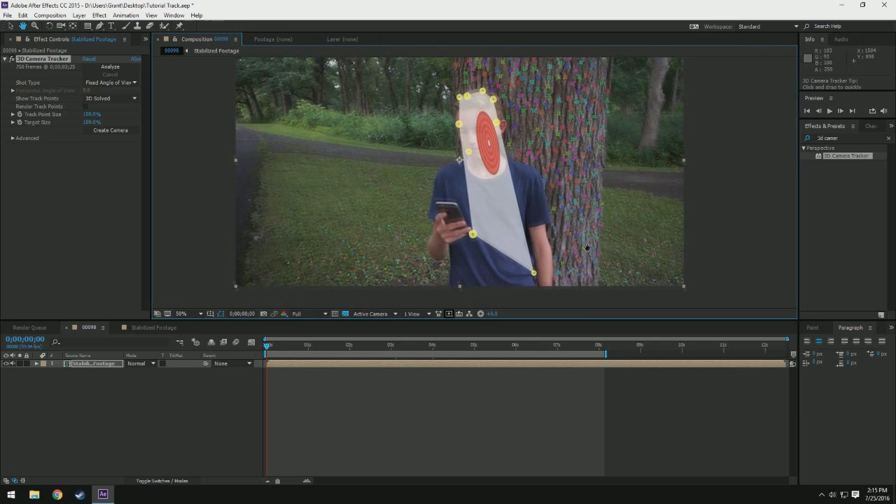
Deselect the face track points and scrub the re-solved footage to check the tree-trunk track
left_click(541, 243)
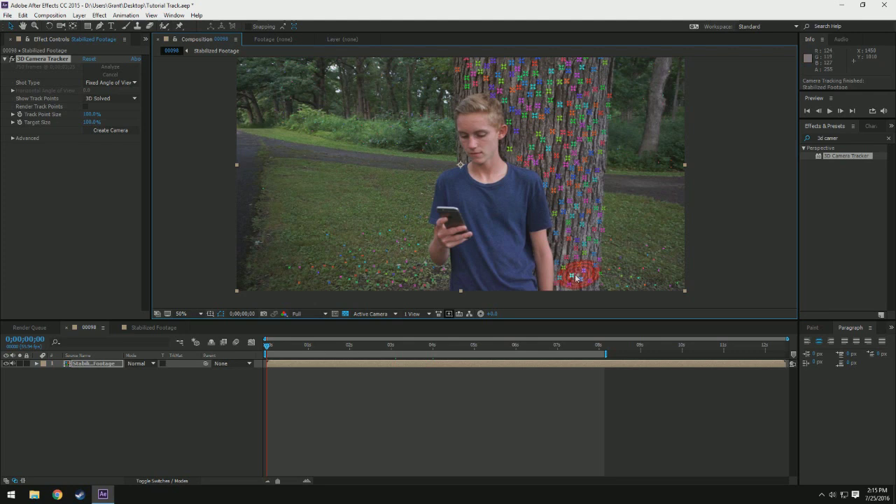
left_click_drag(267, 346, 308, 371)
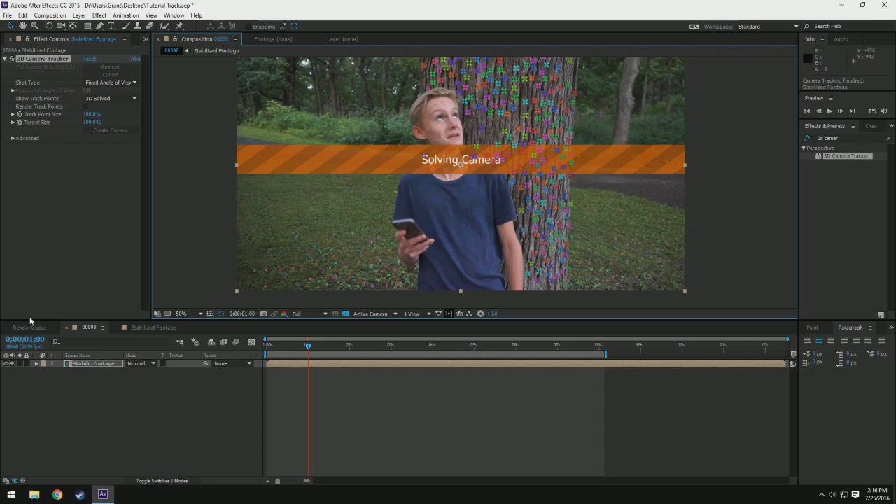
left_click_drag(323, 346, 329, 351)
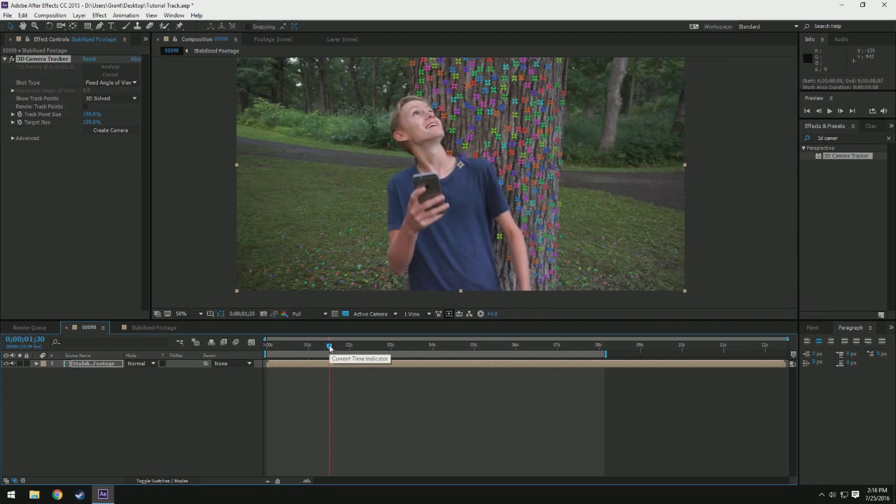
mouse_move(330, 346)
left_mouse_down()
mouse_move(524, 357)
mouse_move(345, 364)
left_mouse_up()
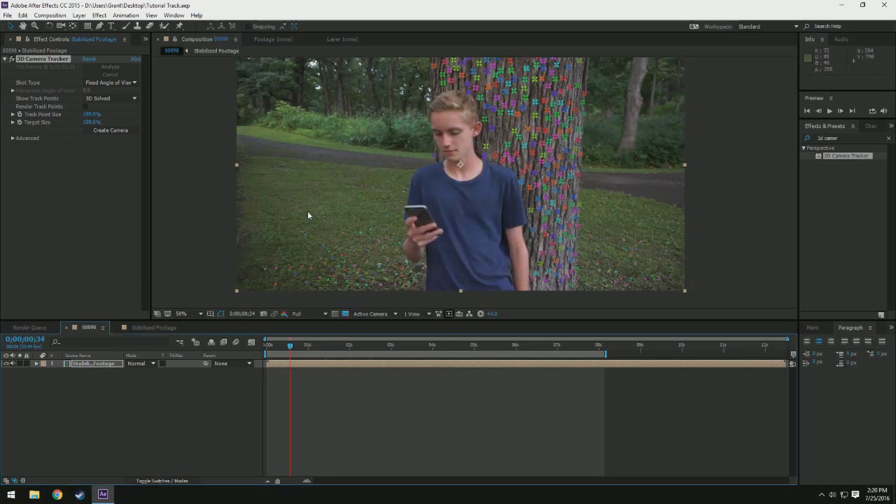
left_click_drag(287, 345, 342, 351)
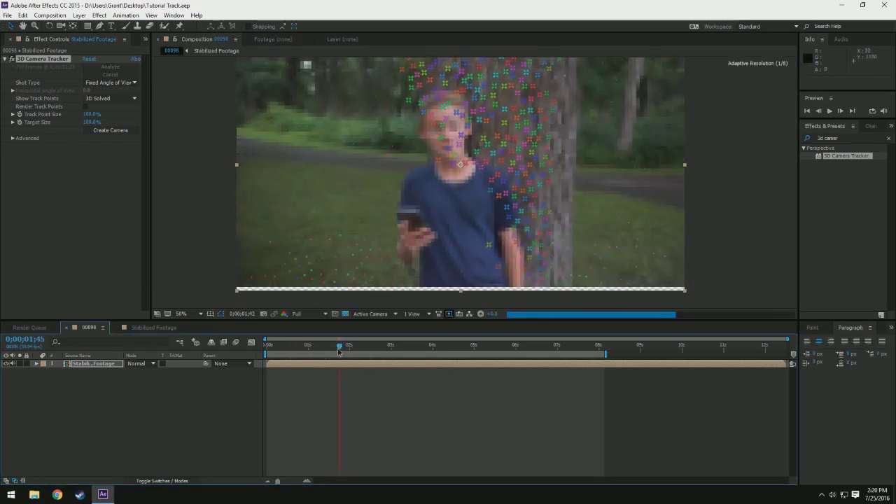
key("space")
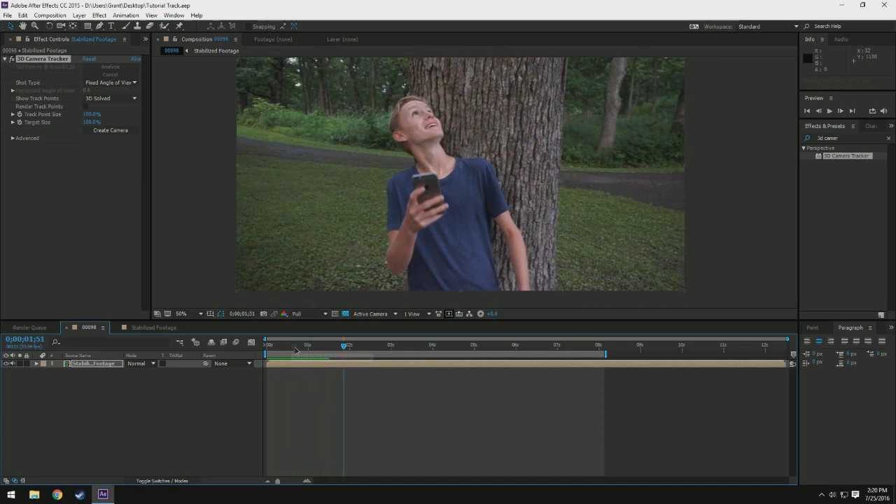
left_click_drag(342, 351, 306, 346)
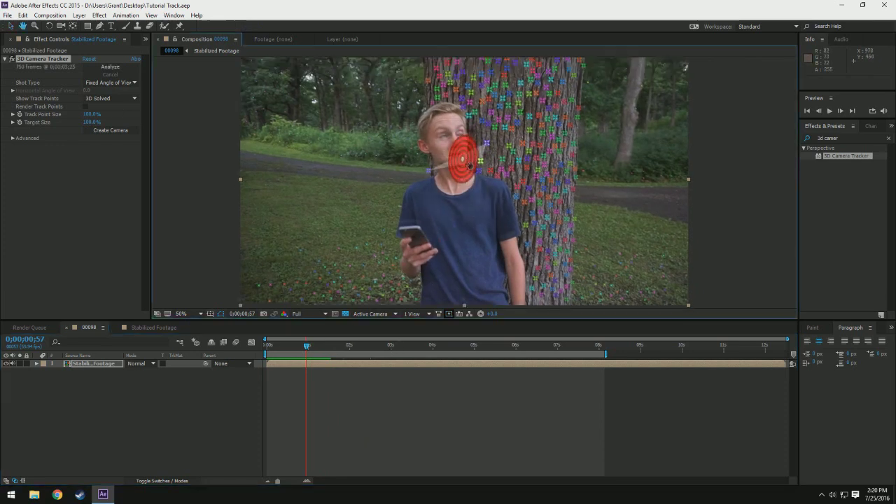
scroll(459, 161, "up", 3)
scroll(531, 164, "up", 3)
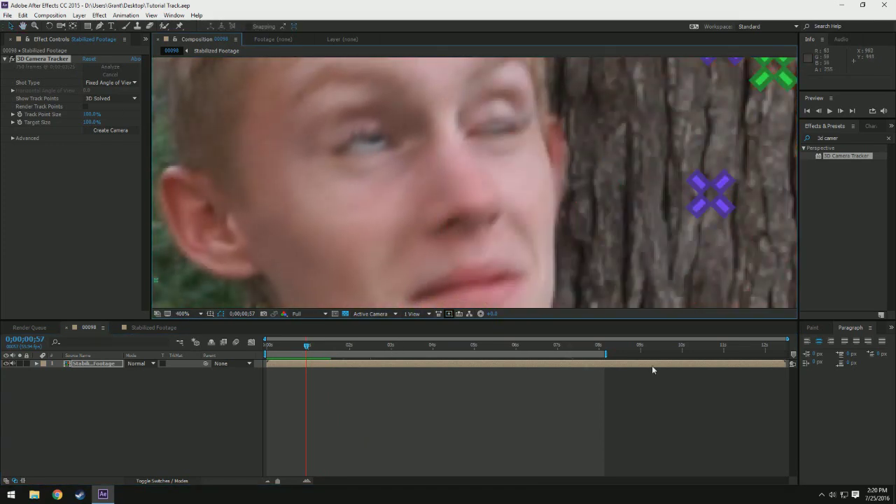
scroll(578, 137, "down", 4)
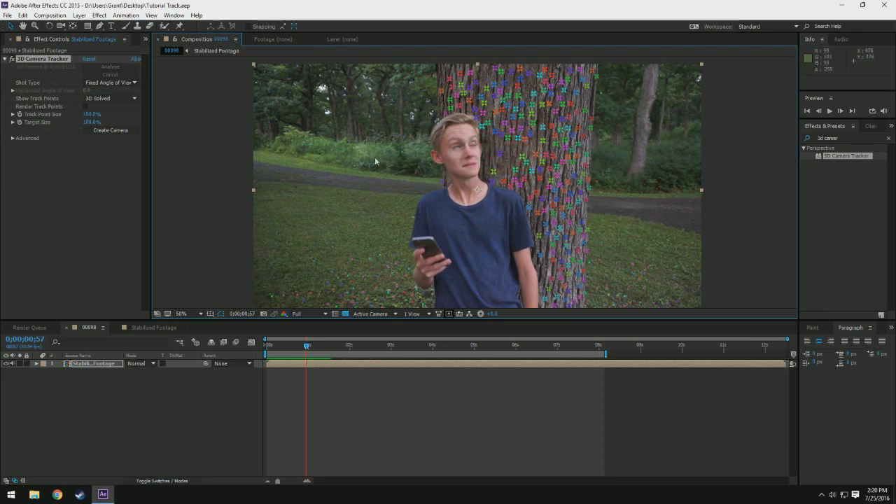
Create Track Null 1 and a 3D Tracker Camera from the tree-trunk points, back at frame 0
right_click(515, 154)
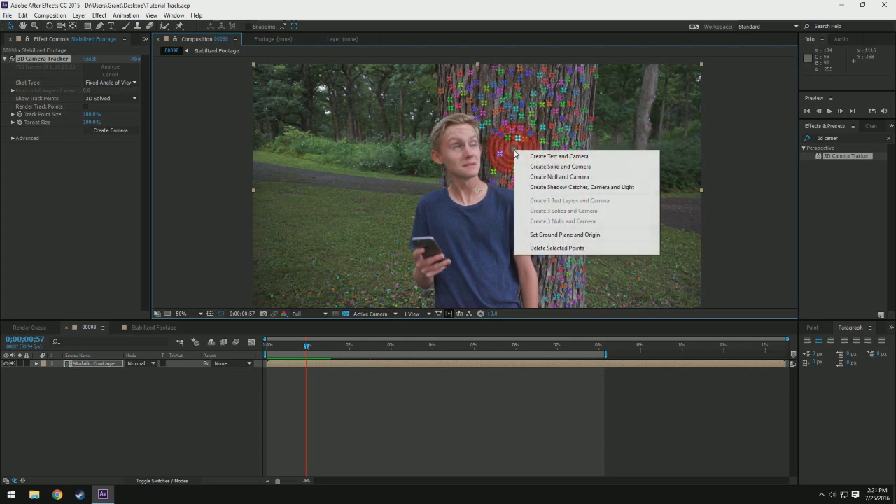
left_click(564, 182)
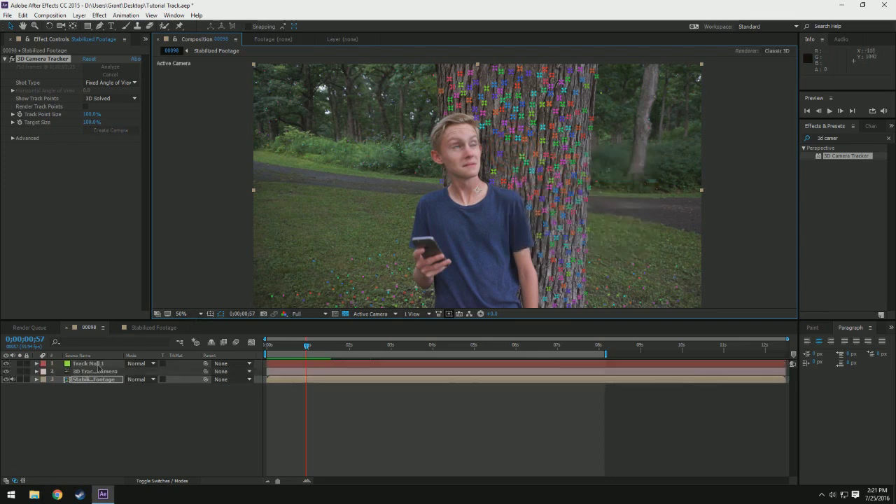
left_click(98, 365)
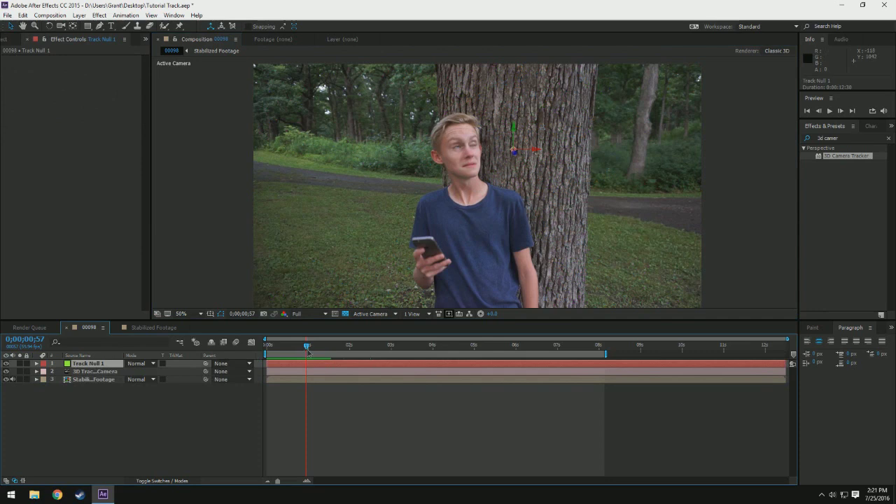
left_click_drag(308, 350, 266, 347)
left_click(91, 371)
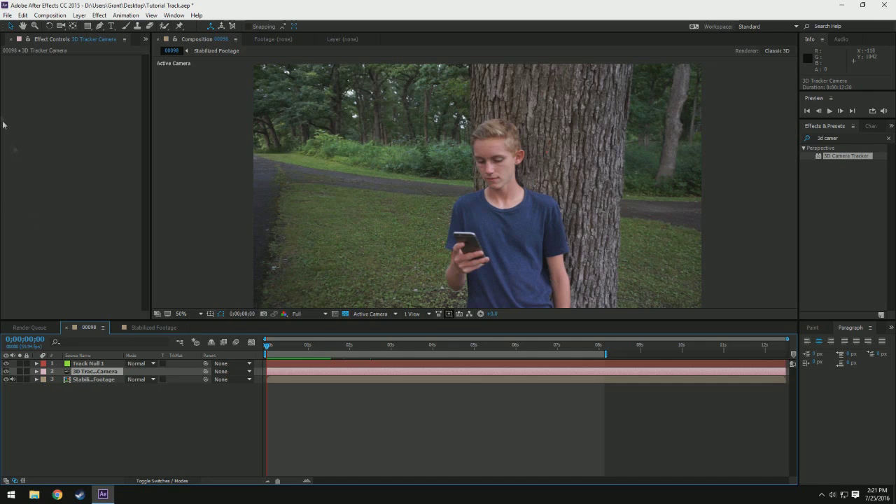
Pick ATOM AE to Blender.jsx on the Desktop via File > Scripts > Run Script File
left_click(10, 15)
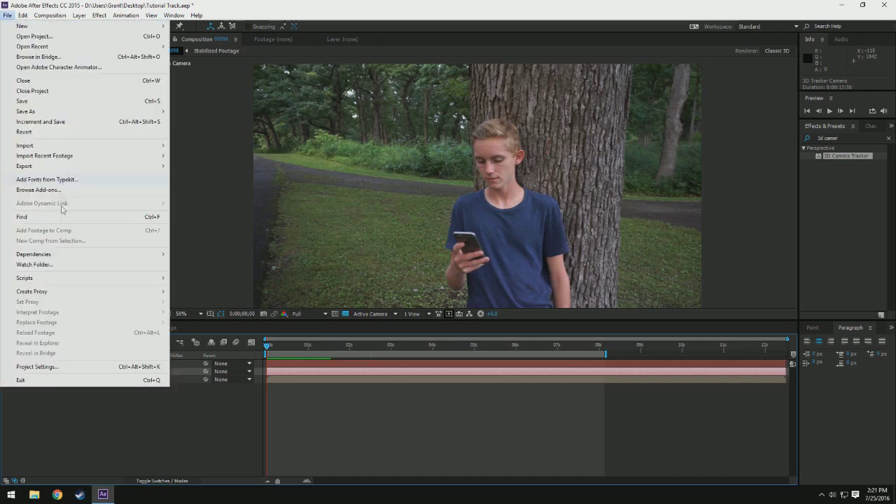
mouse_move(42, 278)
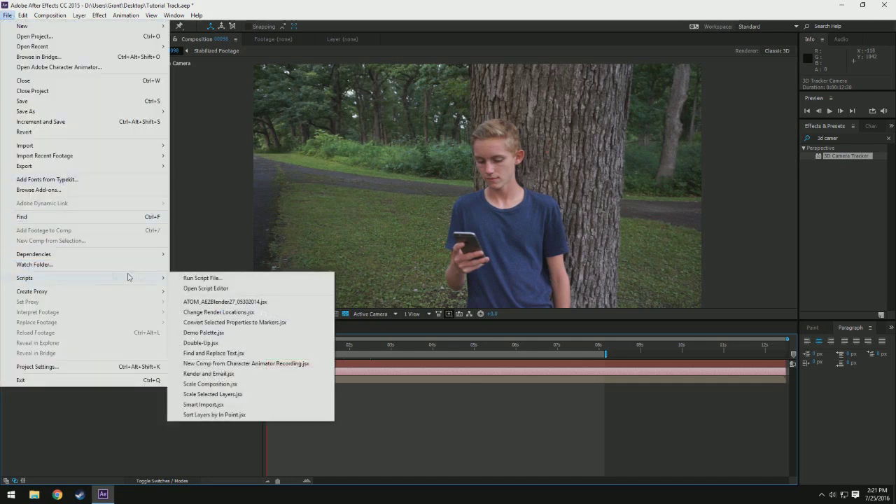
left_click(202, 280)
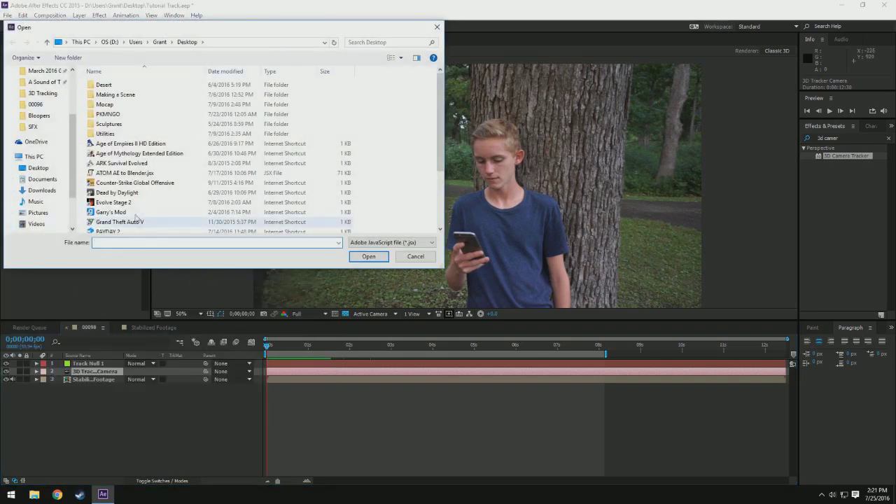
left_click(120, 174)
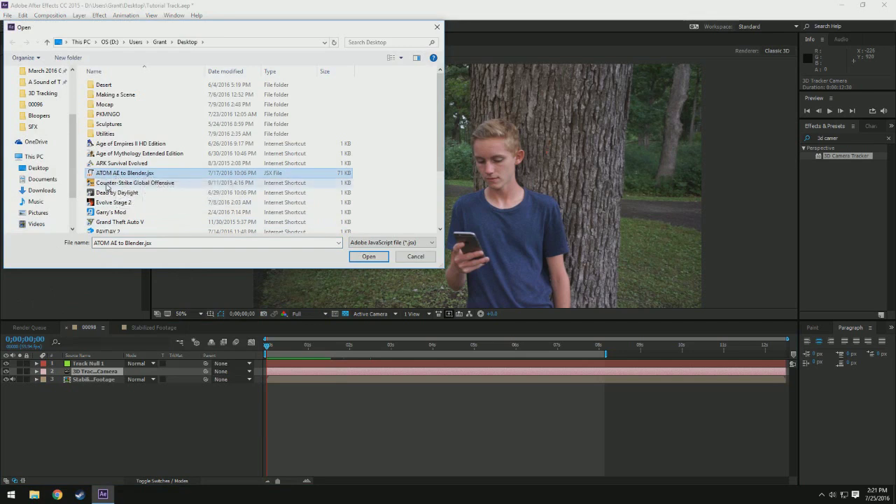
Run the ATOM script and export the camera track as Tutorial Track.py
left_click(368, 256)
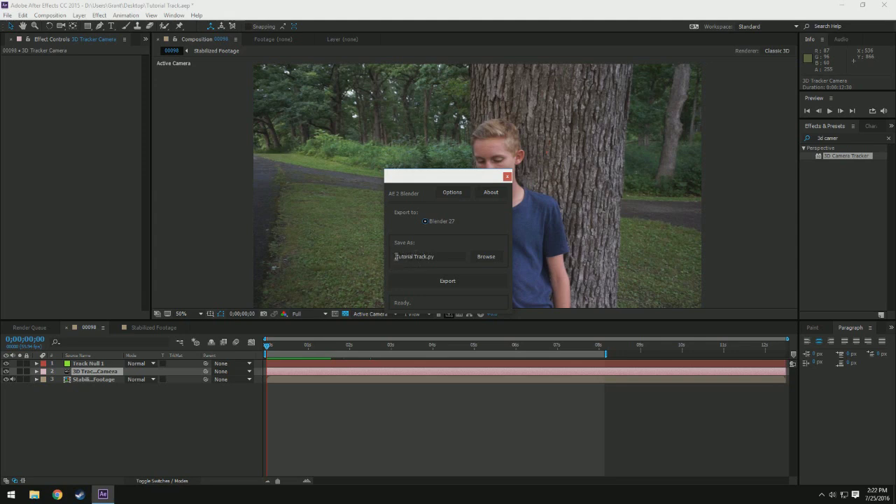
left_click_drag(396, 257, 426, 256)
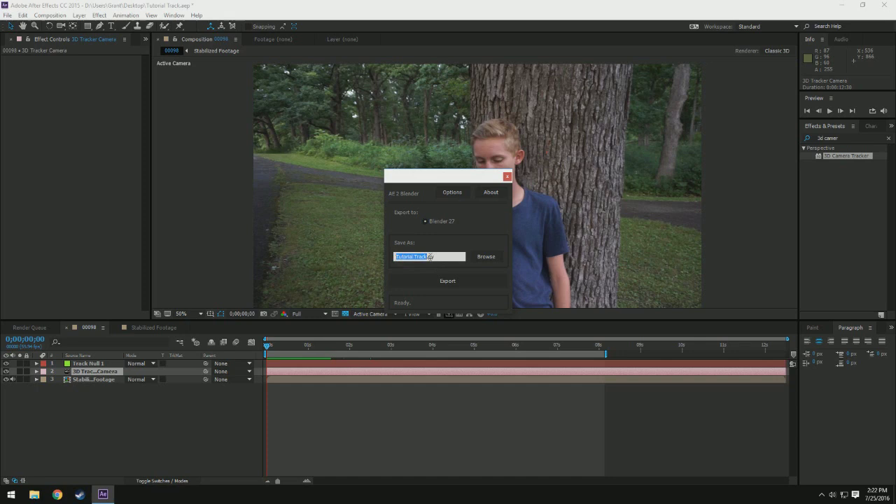
mouse_move(428, 257)
left_mouse_down()
mouse_move(395, 256)
mouse_move(428, 257)
left_mouse_up()
left_click(455, 244)
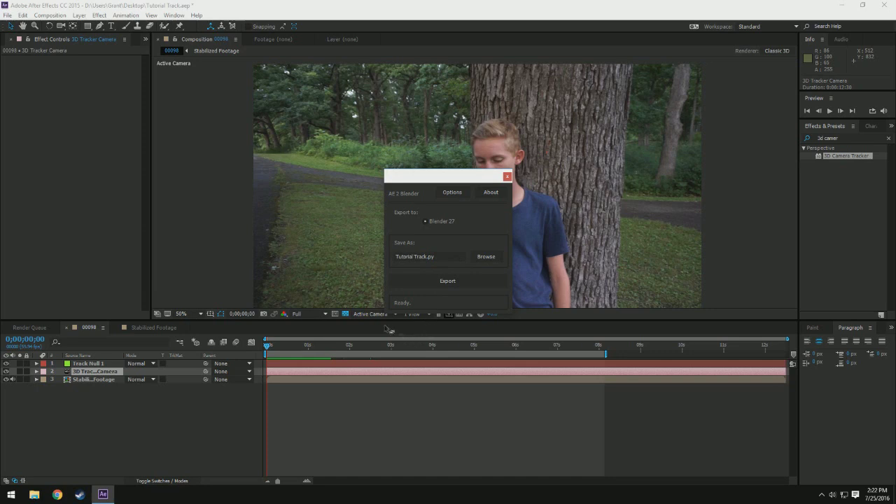
left_click(464, 282)
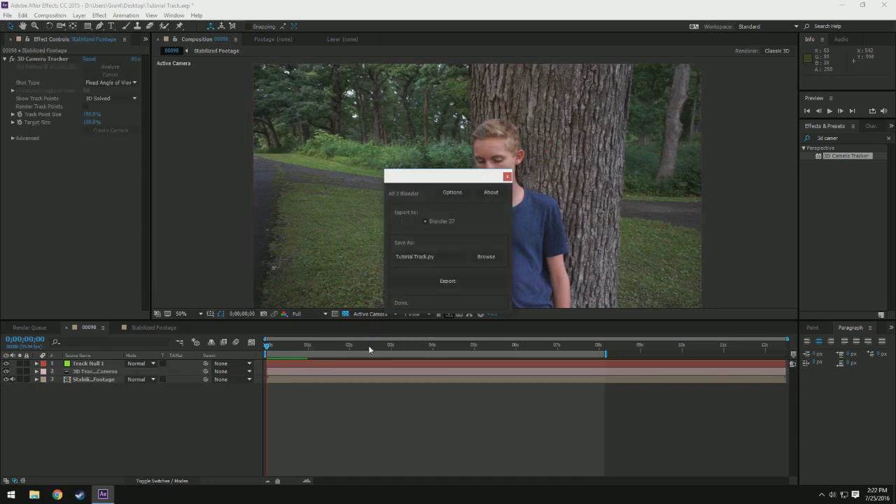
left_click(507, 176)
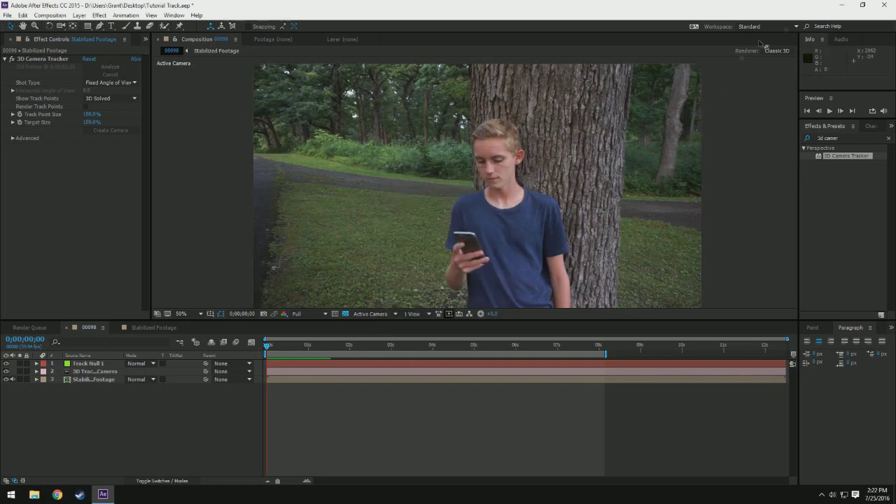
Minimize After Effects and place Tutorial Track.py beside Tutorial Track.aep on the desktop
left_click(840, 5)
left_click_drag(17, 147, 444, 237)
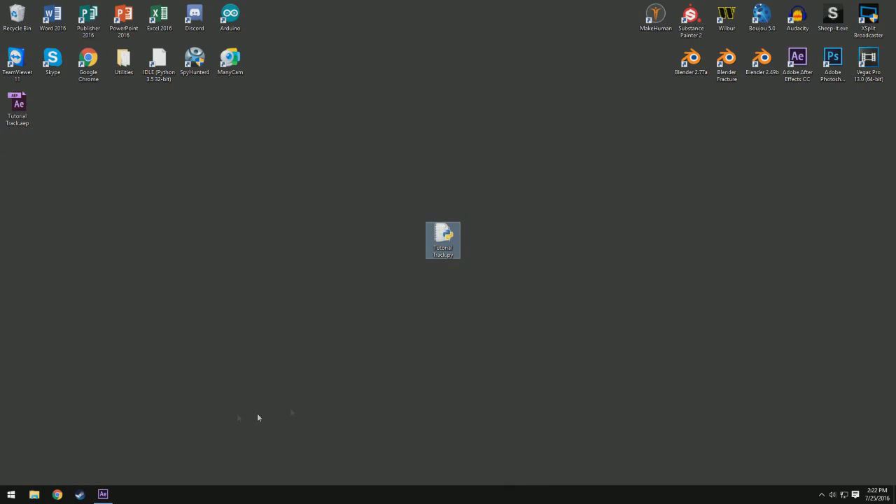
left_click_drag(446, 252, 58, 117)
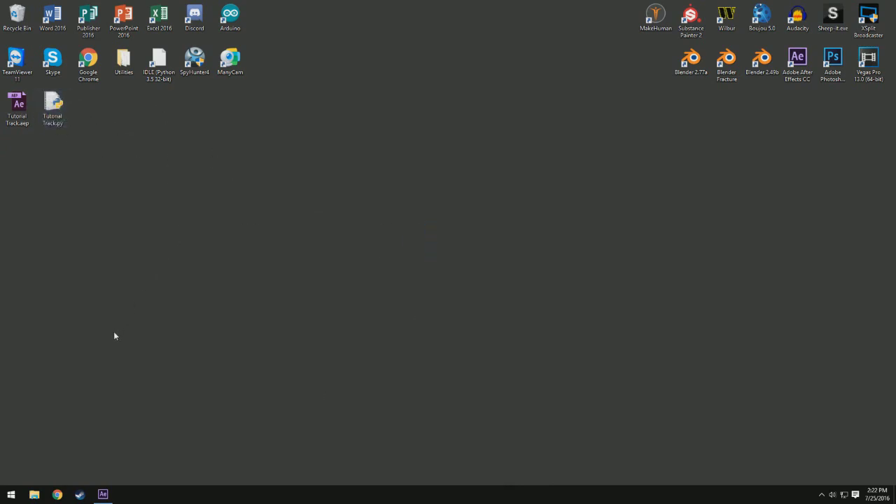
mouse_move(53, 107)
left_mouse_down()
mouse_move(549, 238)
mouse_move(385, 242)
mouse_move(405, 239)
mouse_move(63, 121)
left_mouse_up()
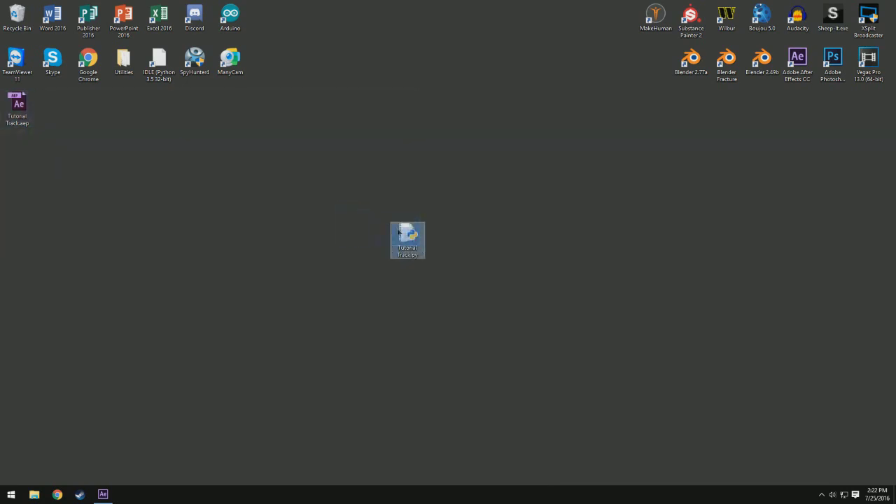
left_click_drag(397, 232, 46, 101)
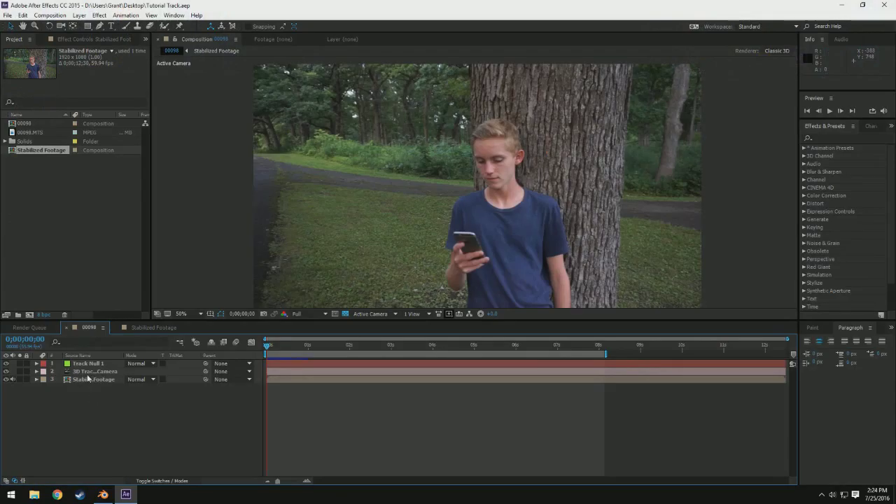
Turn on Render Track Points for the Stabilized Footage layer in the 3D Camera Tracker
left_click(80, 40)
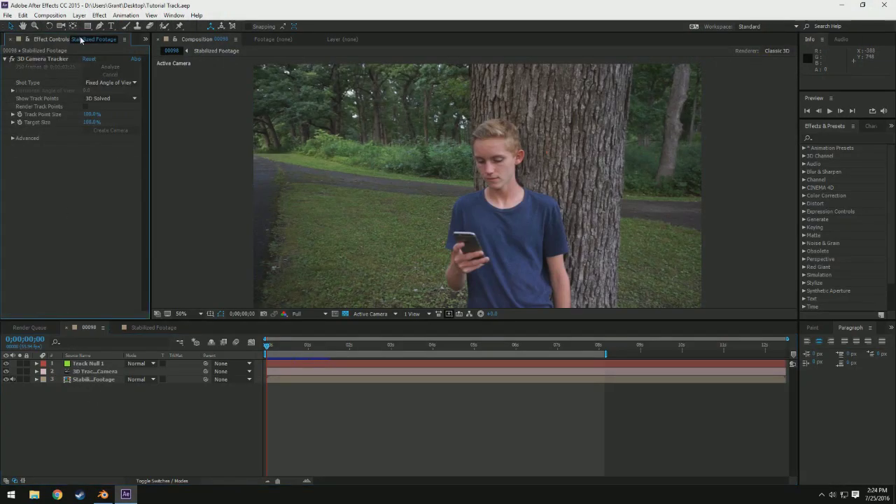
left_click(86, 107)
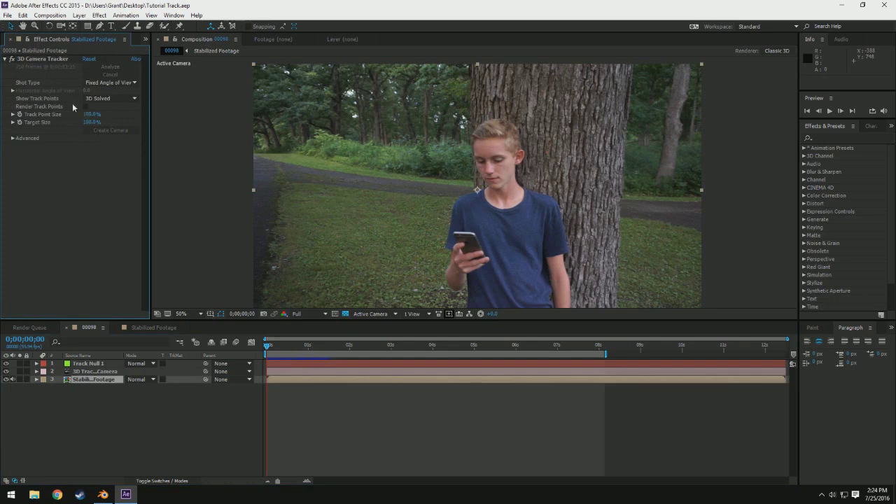
left_click(85, 106)
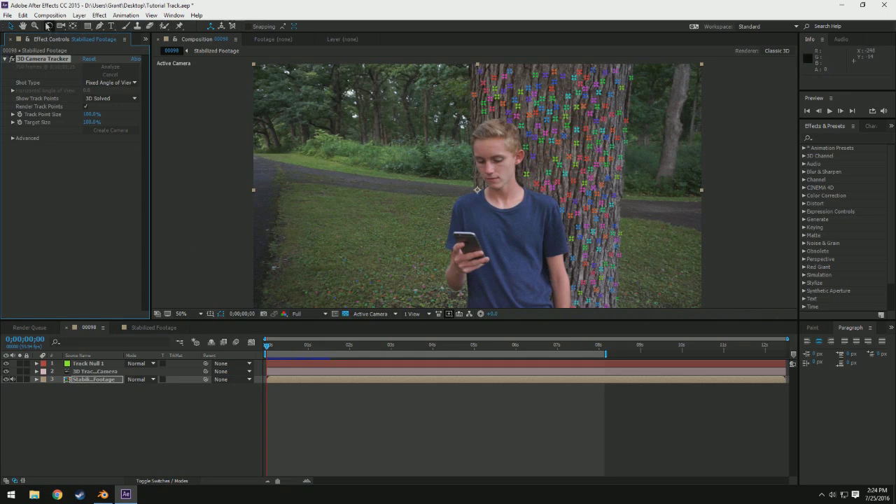
Render composition 00098 through the Render Queue, then close After Effects saving the project
left_click(48, 16)
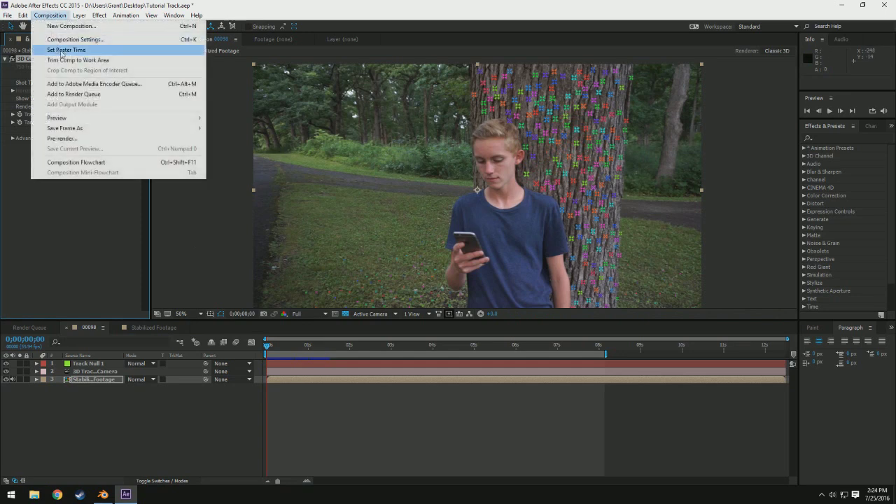
left_click(82, 92)
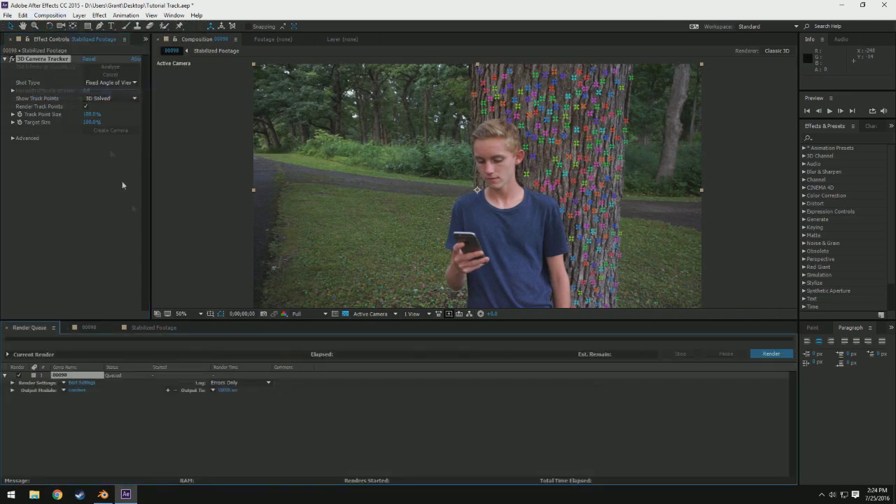
left_click(770, 353)
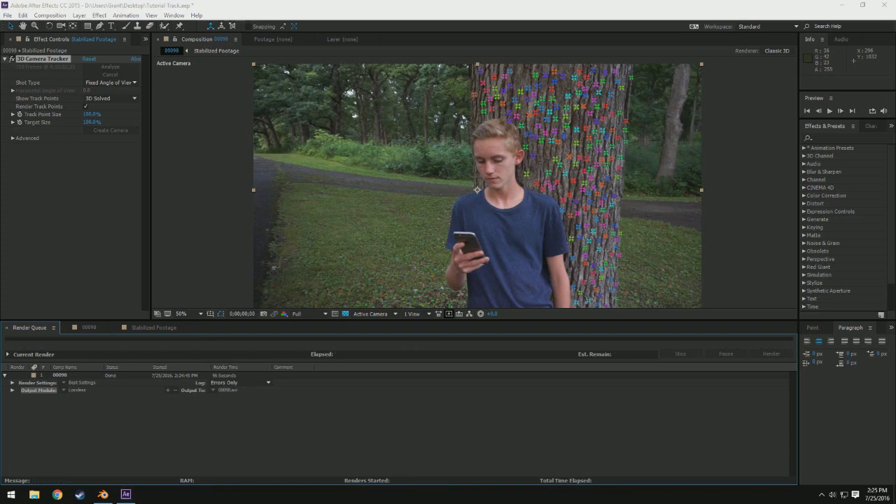
left_click(882, 5)
left_click(416, 257)
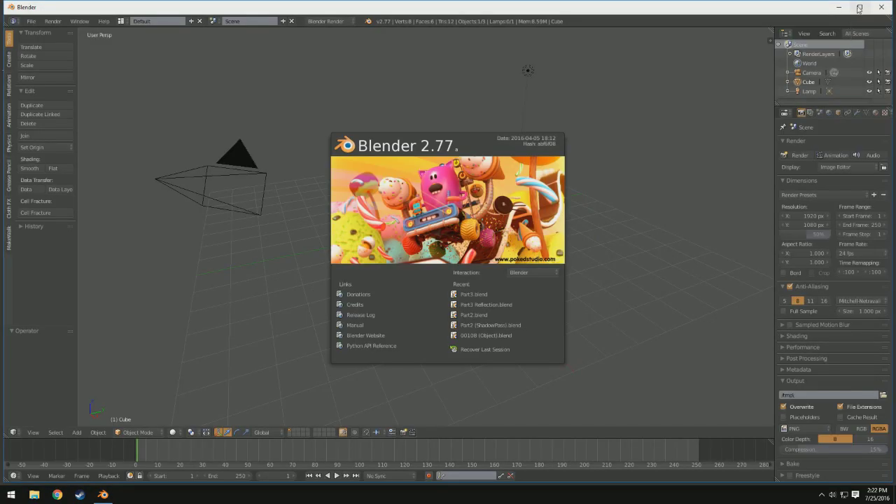
Maximize Blender and delete the default camera, cube and lamp
left_click(859, 7)
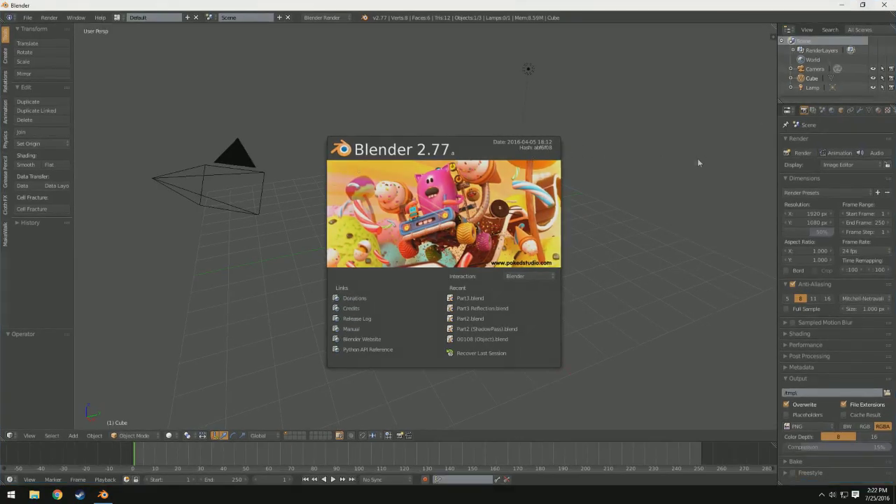
scroll(672, 175, "down", 4)
mouse_move(574, 70)
left_mouse_down("ctrl")
mouse_move(657, 168)
mouse_move(653, 160)
left_mouse_up("ctrl")
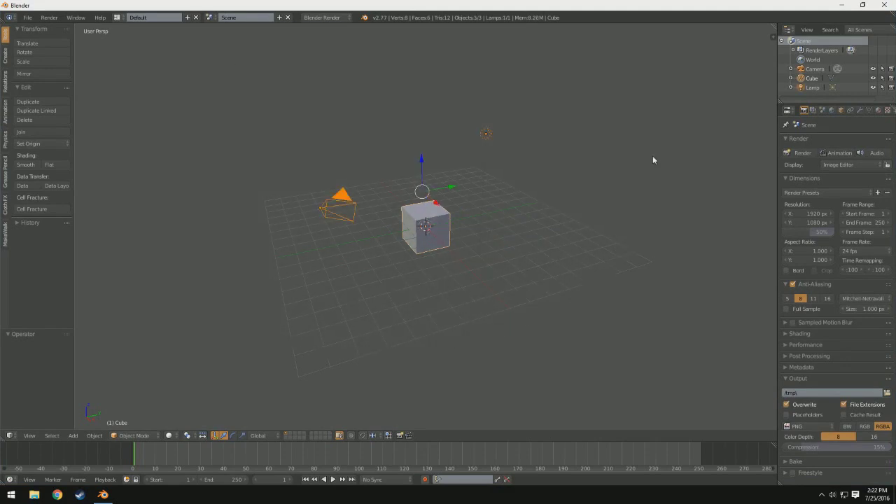
key("x")
left_click(653, 160)
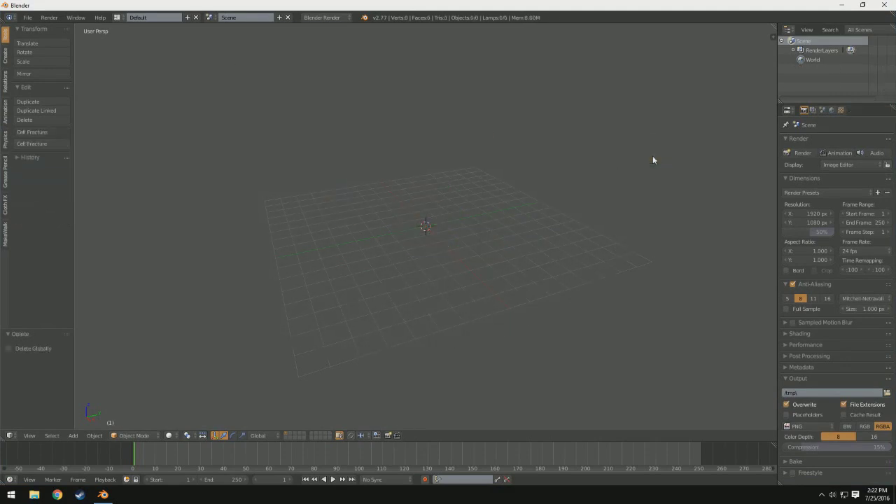
Set the render engine to Cycles on GPU Compute at 100% resolution
left_click(332, 21)
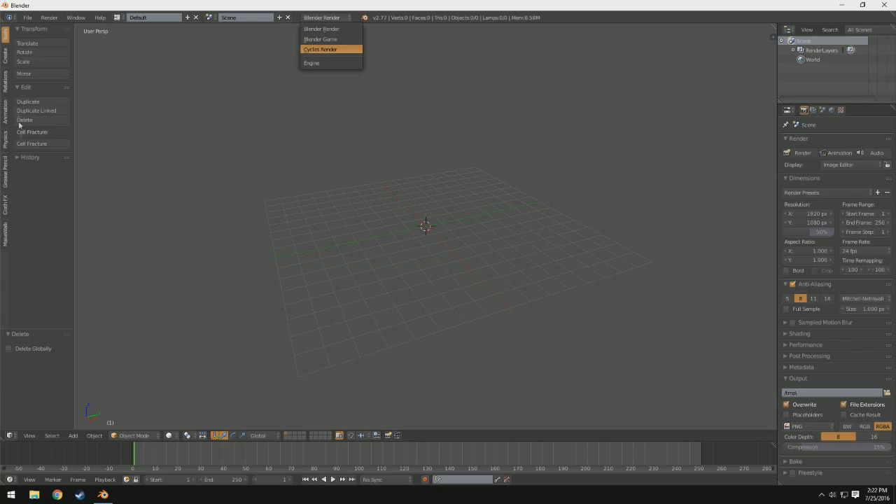
key("Return")
key("t")
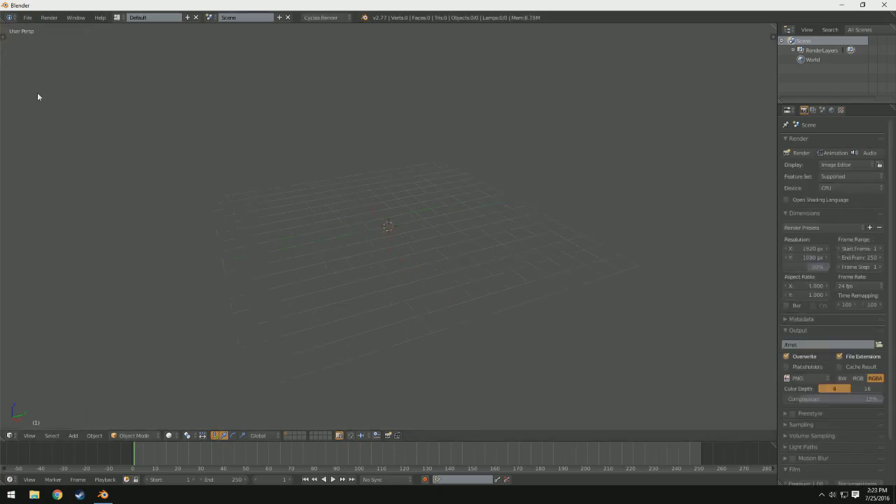
left_click(836, 188)
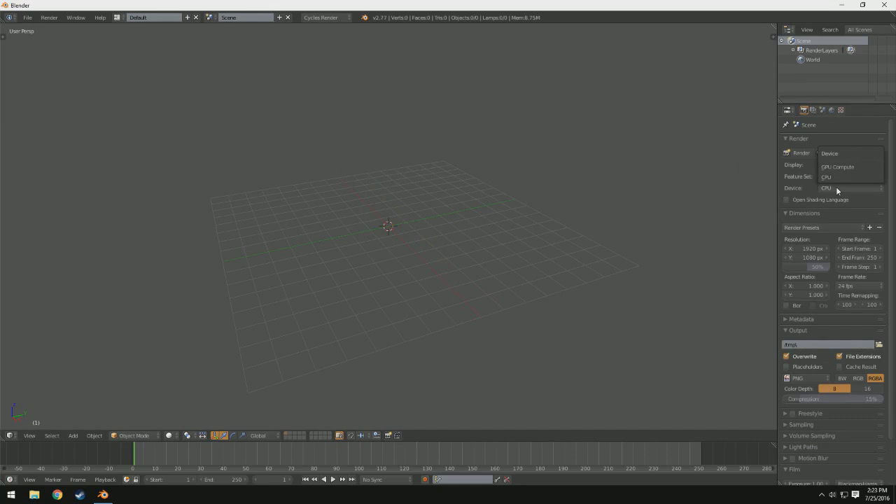
left_click(838, 167)
left_click_drag(816, 254, 837, 259)
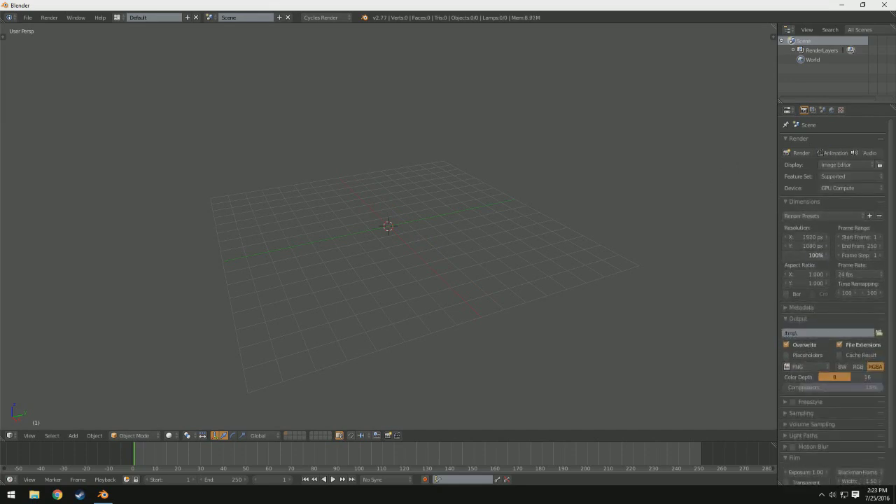
Start Screencast Keys from the viewport properties sidebar
key("n")
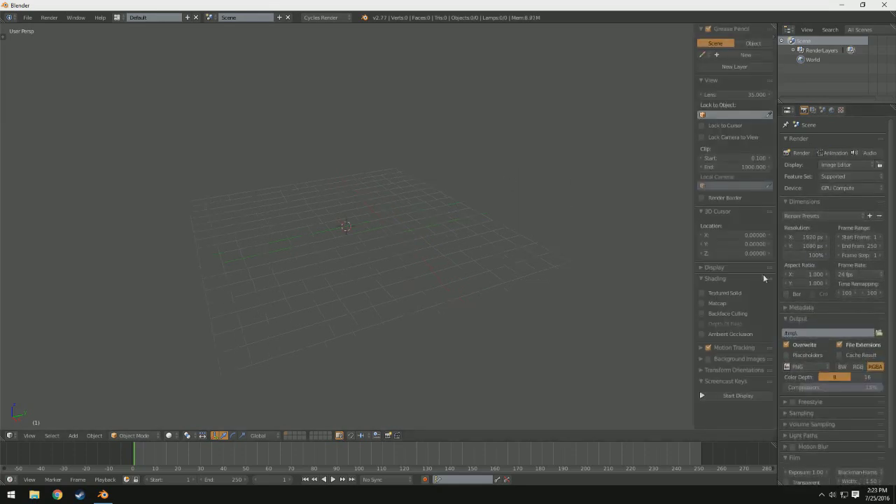
left_click(726, 396)
key("n")
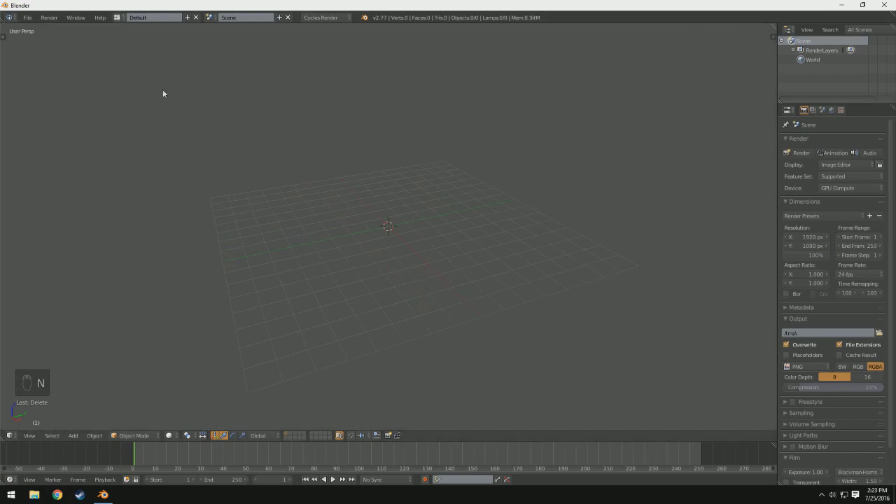
Switch to the Scripting layout and load Desktop/Tutorial Track.py as a text block
left_click(117, 17)
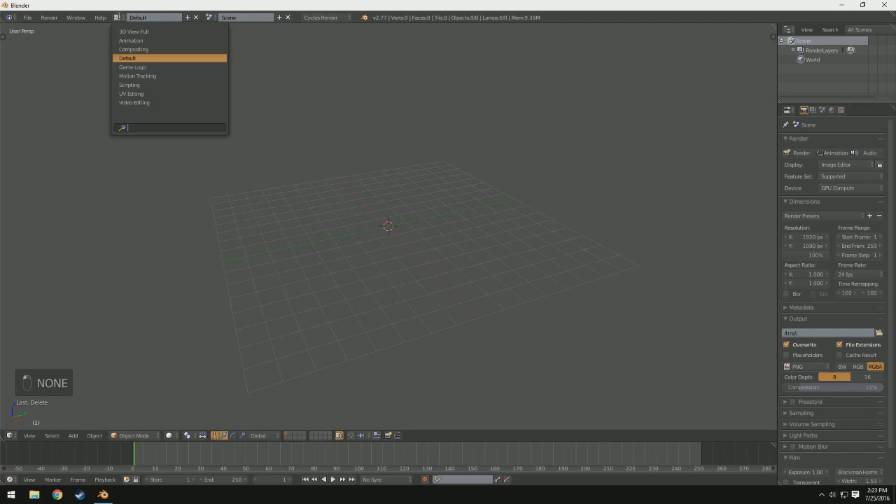
left_click(130, 84)
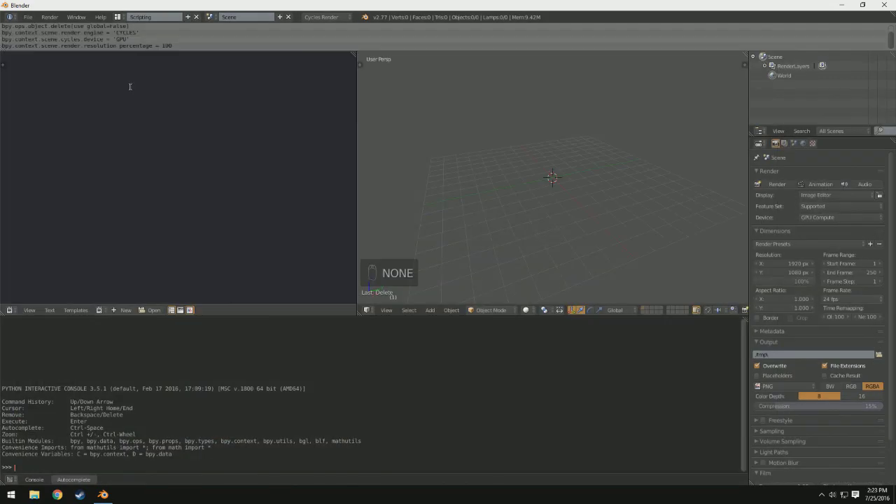
left_click(151, 312)
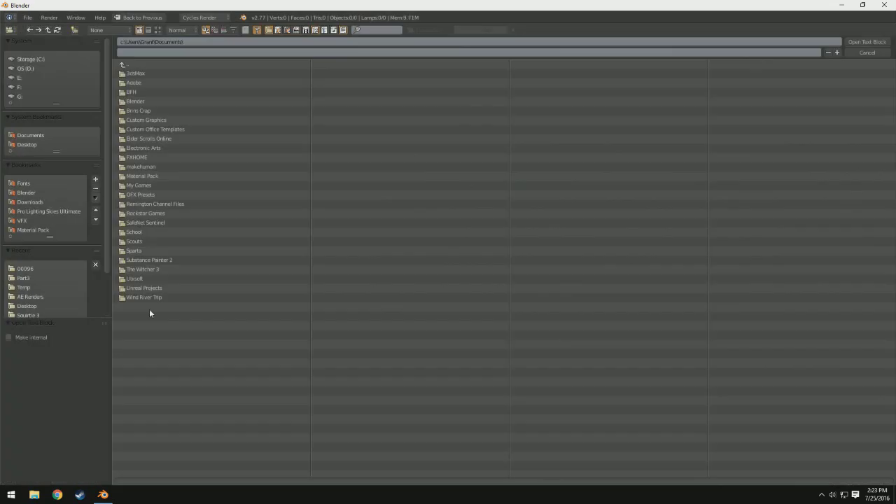
left_click(31, 145)
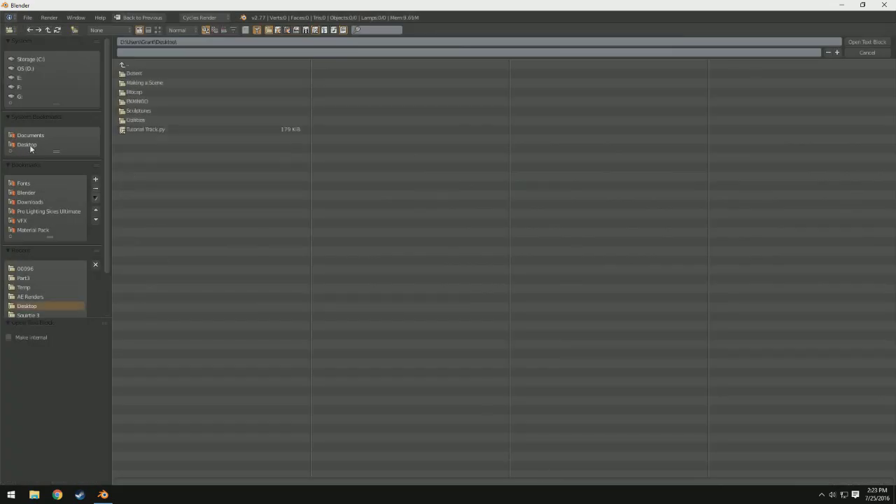
left_click(162, 131)
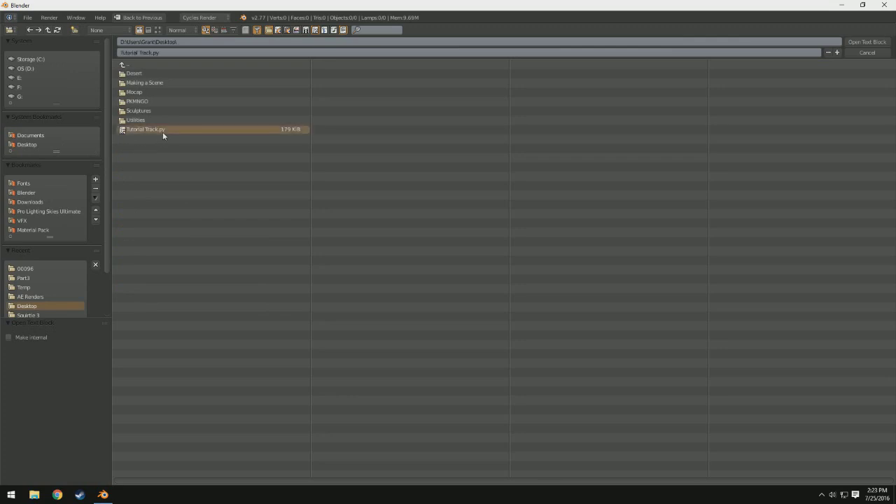
left_click(868, 43)
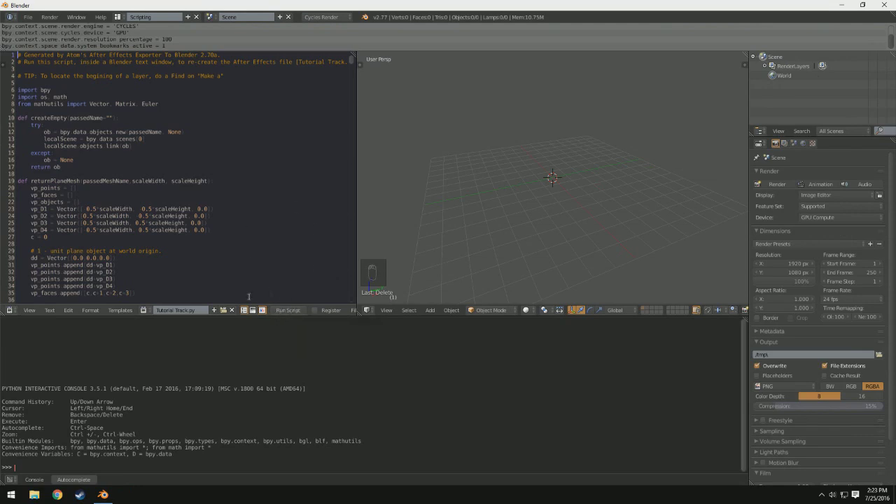
Run Tutorial Track.py and select the resulting tracked camera
left_click(286, 310)
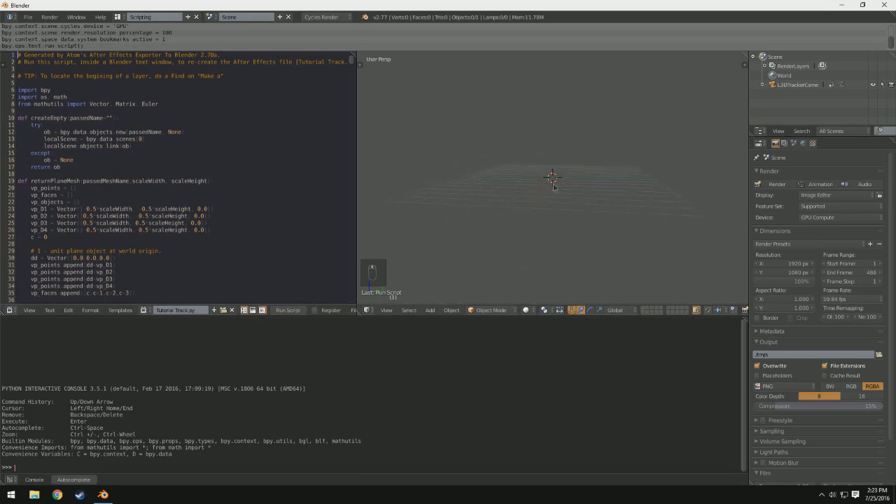
mouse_move(553, 185)
middle_mouse_down()
mouse_move(457, 186)
mouse_move(487, 191)
middle_mouse_up()
right_click(508, 151)
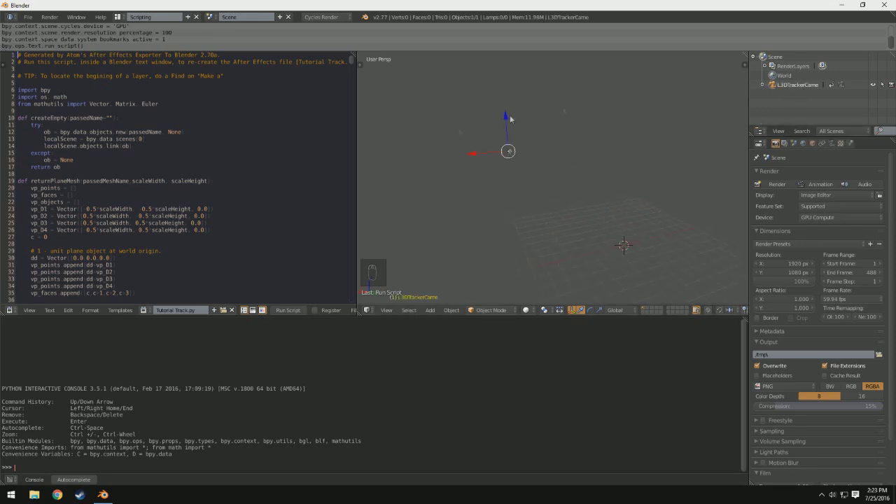
Back in the Default layout, play the 488-frame animation through the camera view
left_click(118, 17)
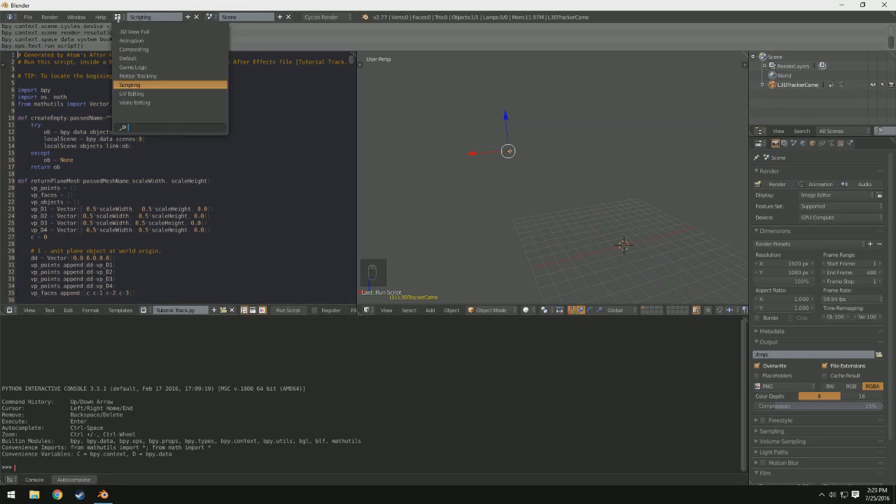
left_click(131, 57)
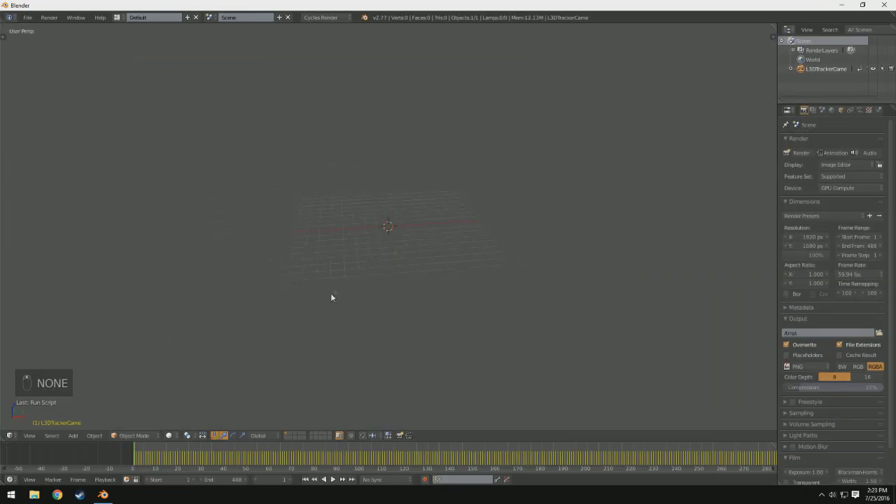
key("alt+a")
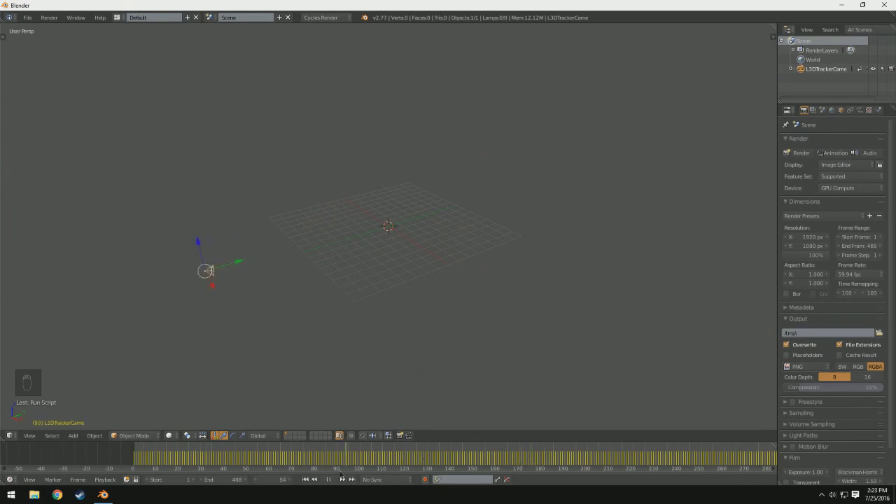
left_click(126, 458)
key("KP_0")
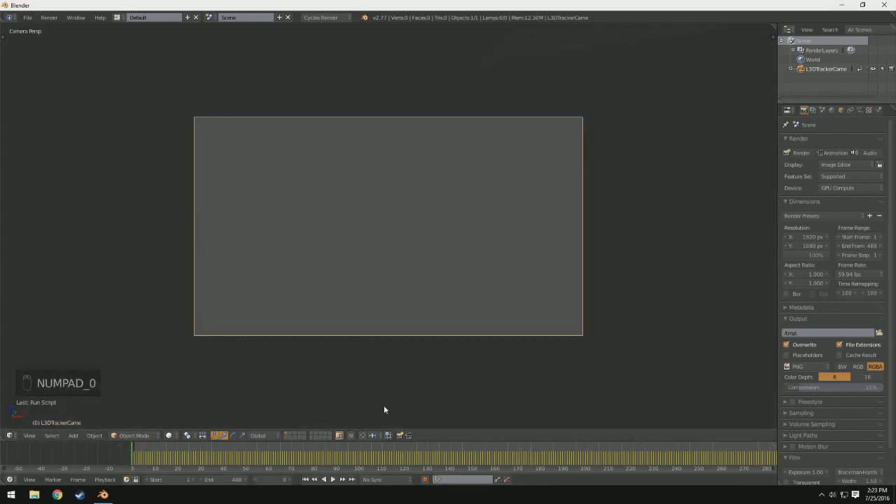
left_click(333, 480)
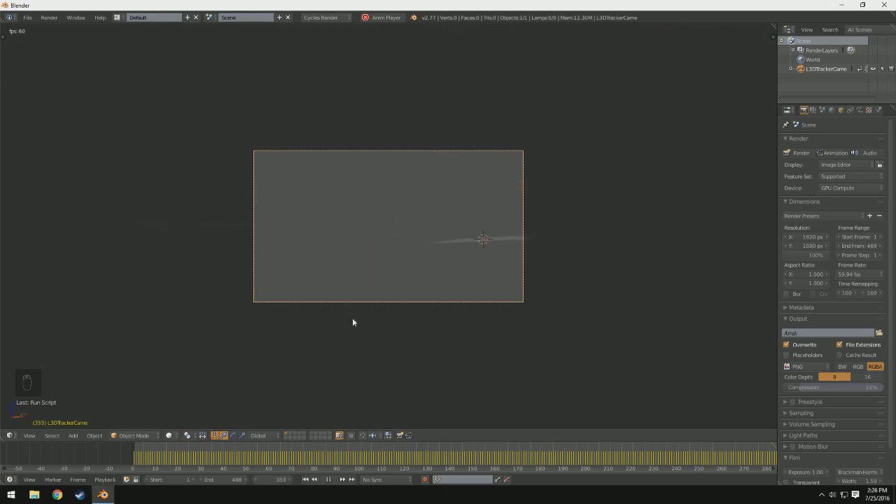
Enable Background Images in the sidebar, add an image slot, and browse to AE Renders
key("n")
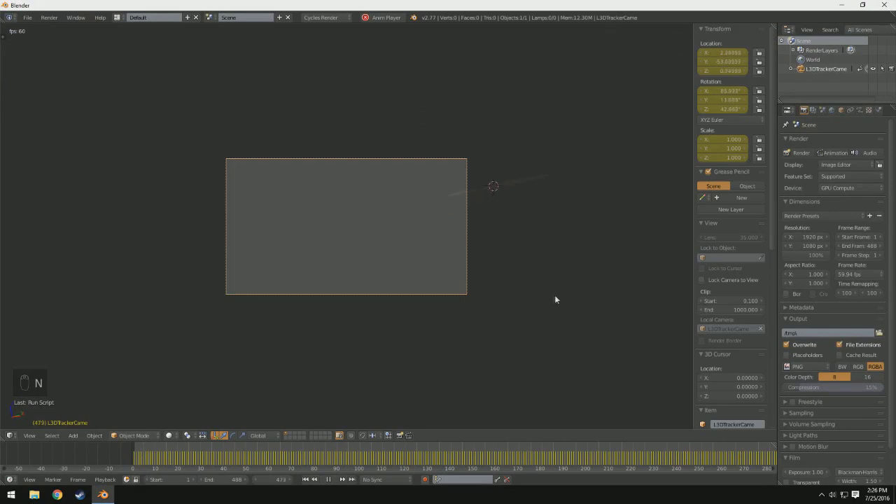
scroll(722, 345, "down", 2)
scroll(721, 342, "down", 1)
scroll(721, 342, "down", 2)
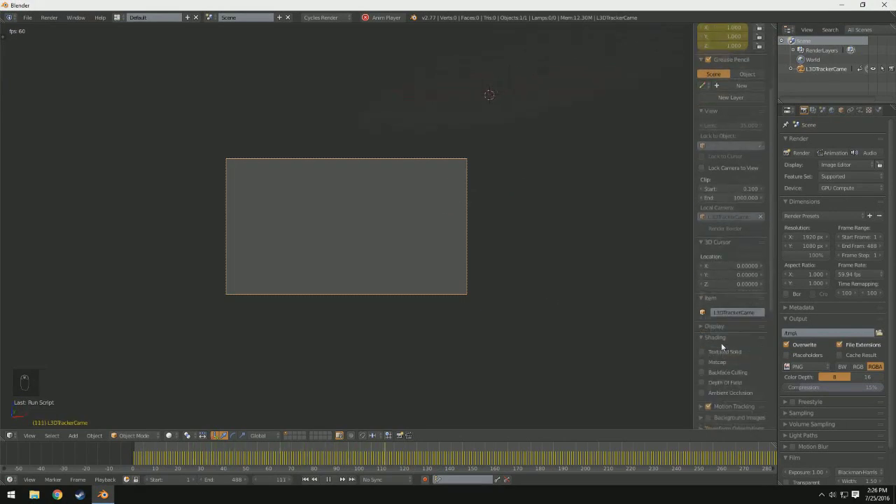
scroll(721, 343, "down", 1)
left_click(708, 382)
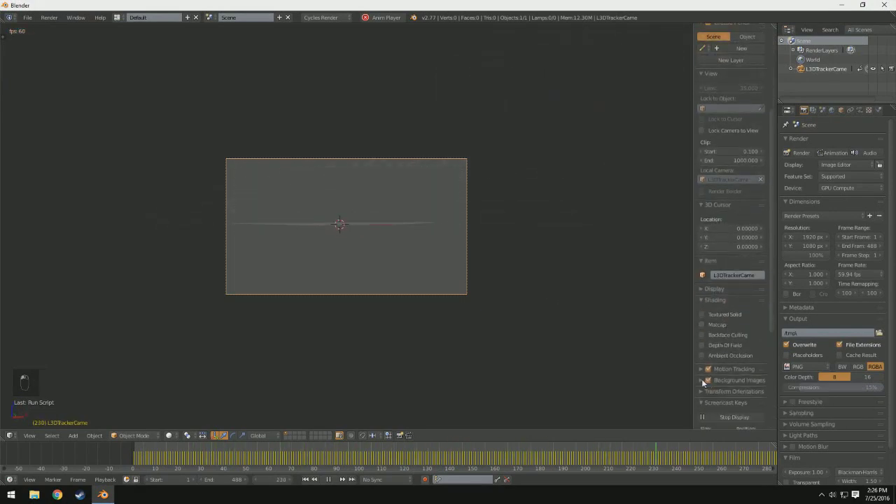
scroll(716, 376, "down", 2)
left_click(731, 356)
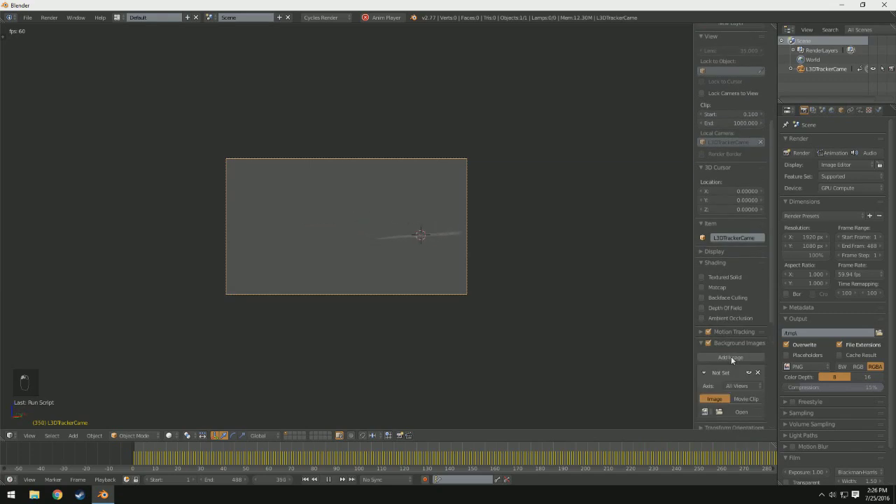
scroll(731, 356, "down", 2)
left_click(731, 357)
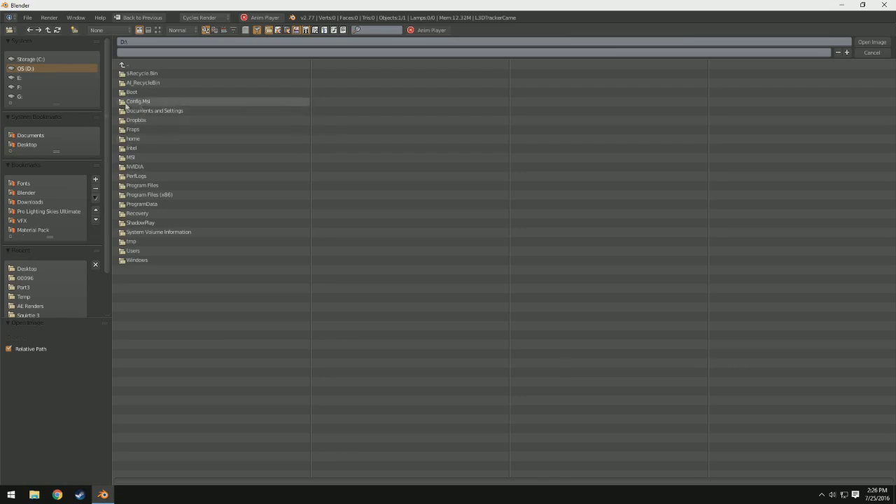
scroll(50, 255, "down", 3)
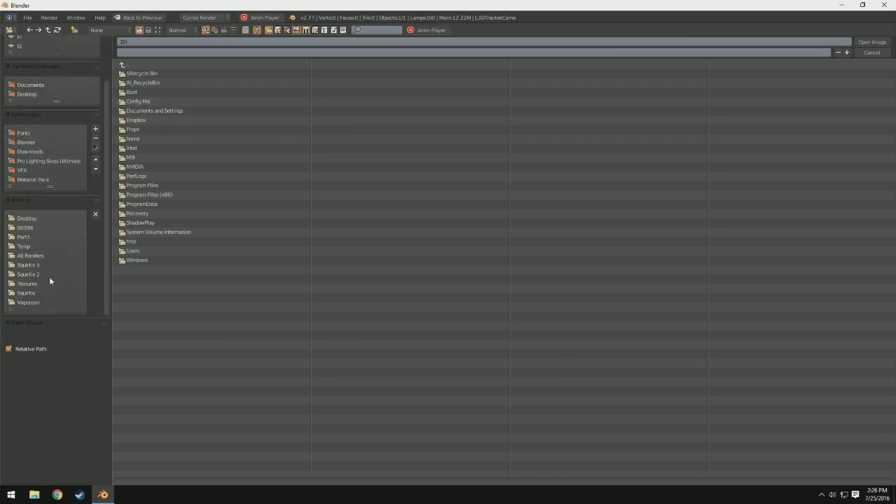
left_click(42, 256)
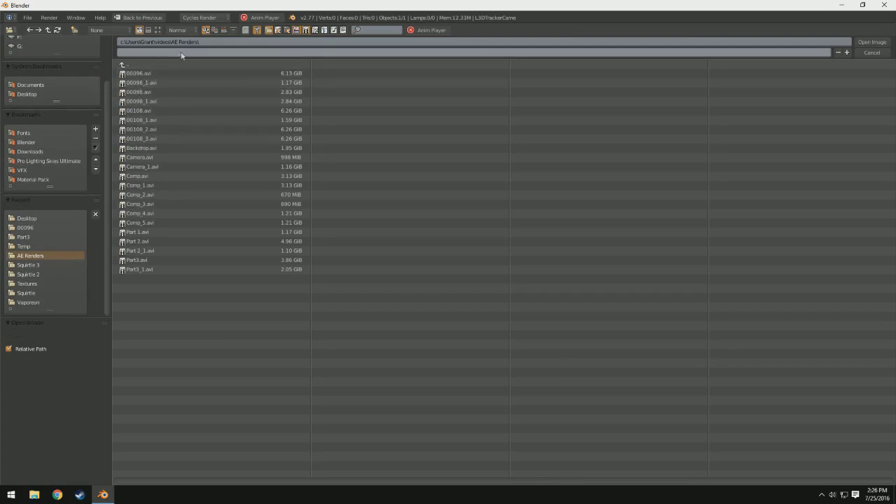
Load 00098_1.avi as the camera background and play it from frame 0 to about 412
left_click(157, 101)
left_click(873, 42)
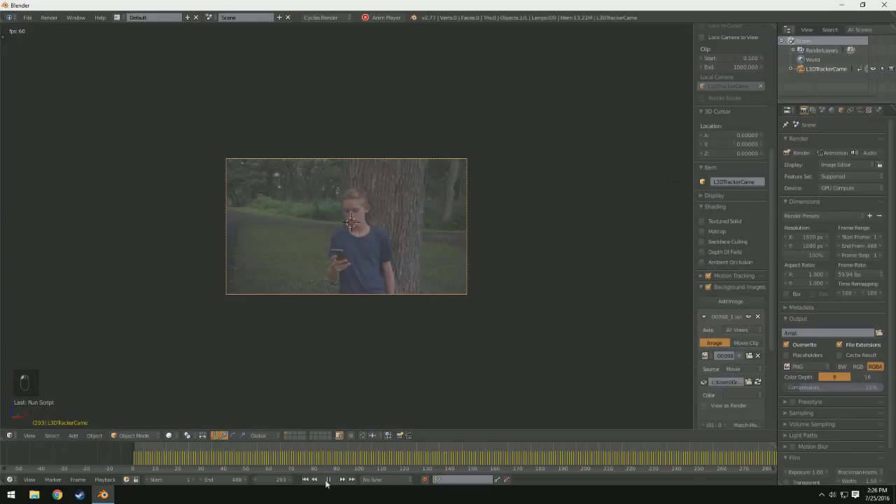
left_click(326, 480)
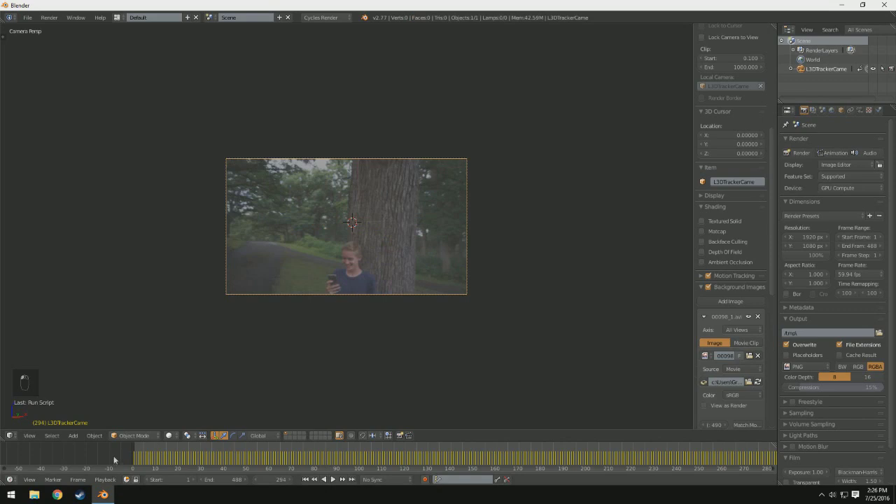
left_click(115, 459)
left_click(332, 480)
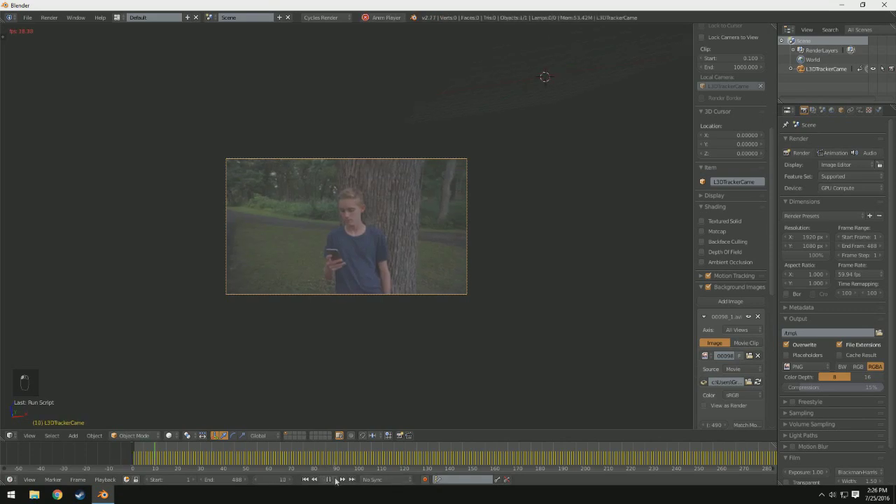
scroll(324, 343, "up", 1)
scroll(324, 343, "up", 1)
scroll(324, 343, "up", 1)
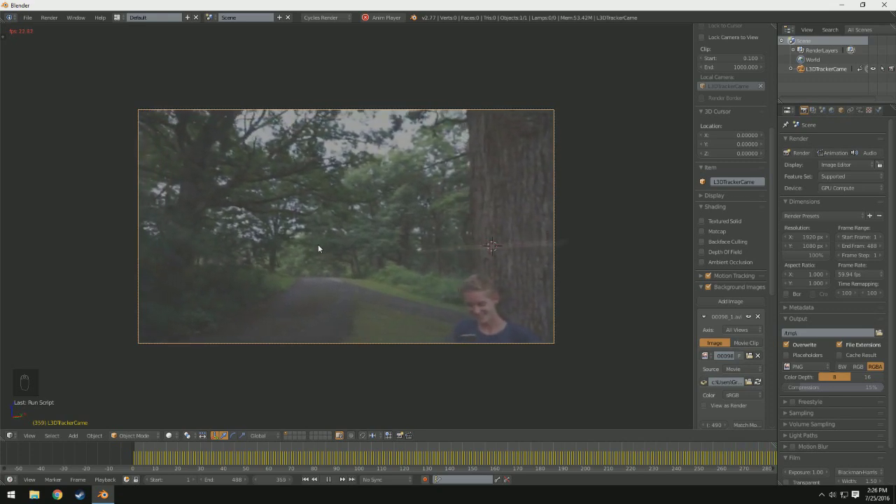
left_click(329, 480)
Add a cube mesh and play the footage from frame 0 to check it
key("shift+s")
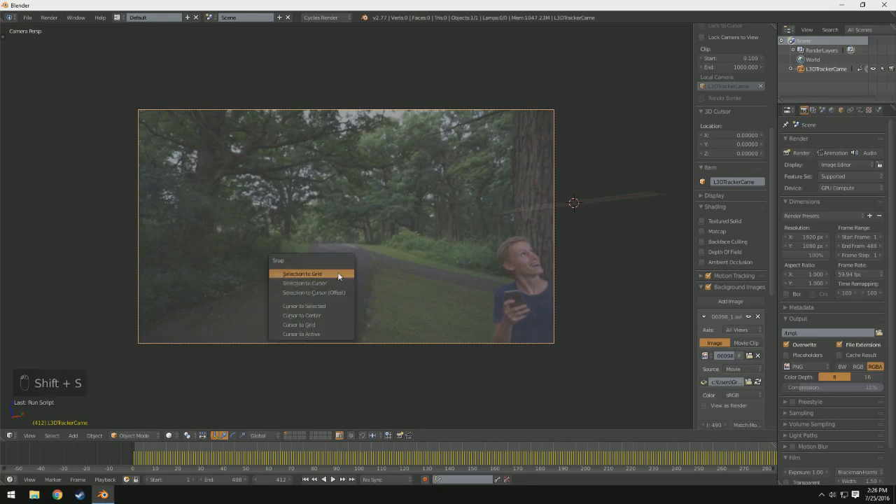
key("shift+a")
mouse_move(337, 287)
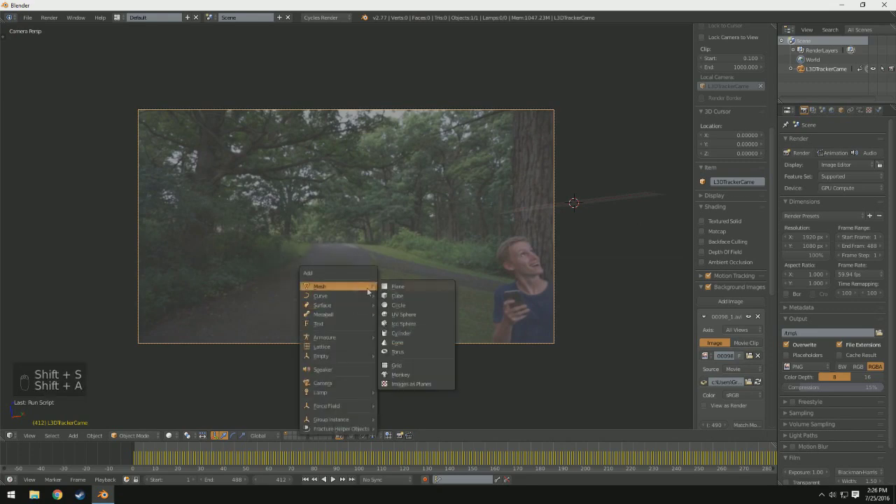
left_click(420, 295)
left_click_drag(431, 458, 476, 457)
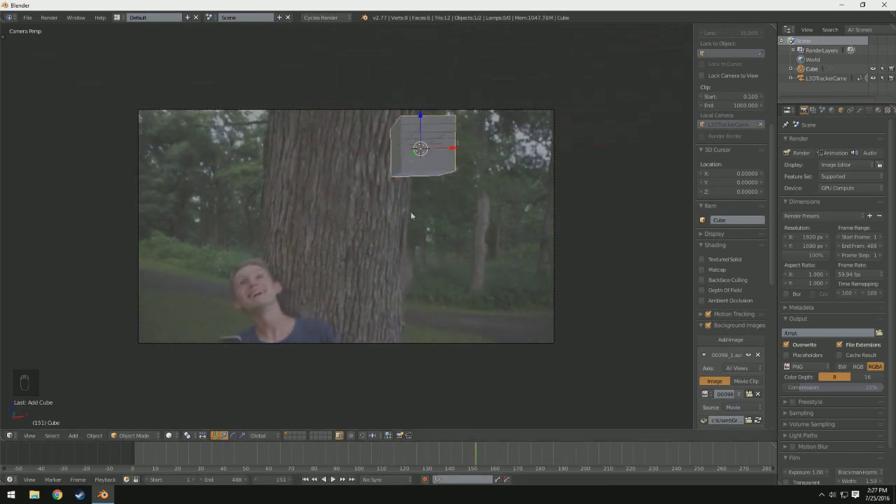
left_click(116, 469)
left_click(332, 481)
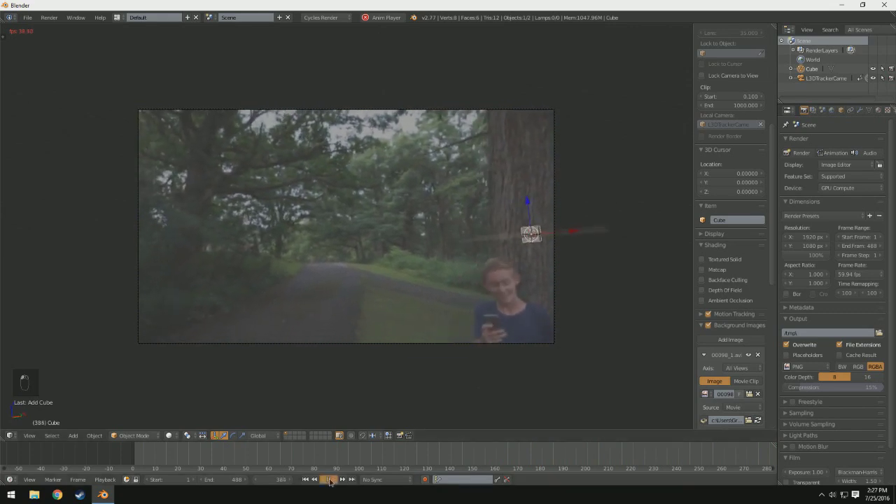
key("alt+a")
At frame 162, move the cube back along Y onto the tree trunk
left_click_drag(174, 468, 500, 467)
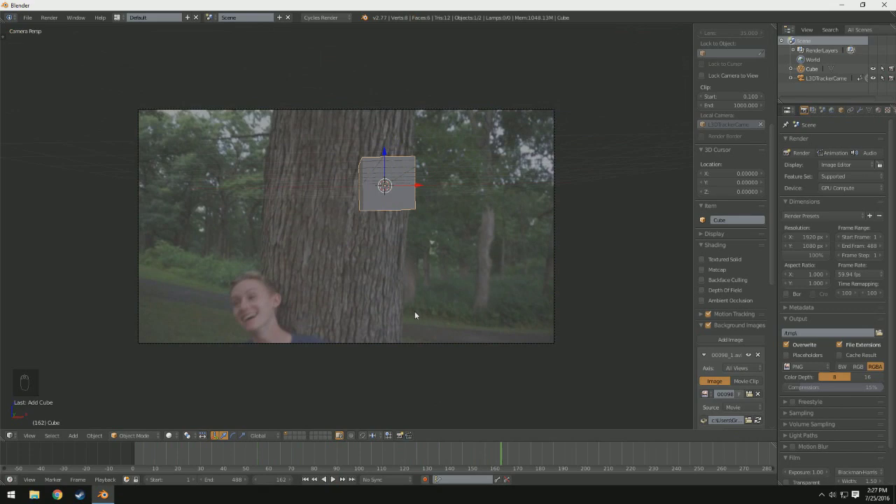
key("g")
left_click(455, 308)
key("g")
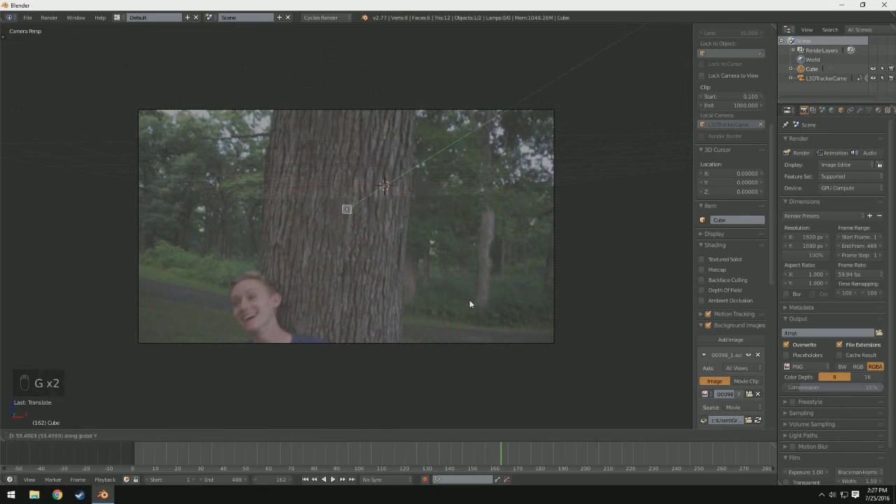
left_click(468, 295)
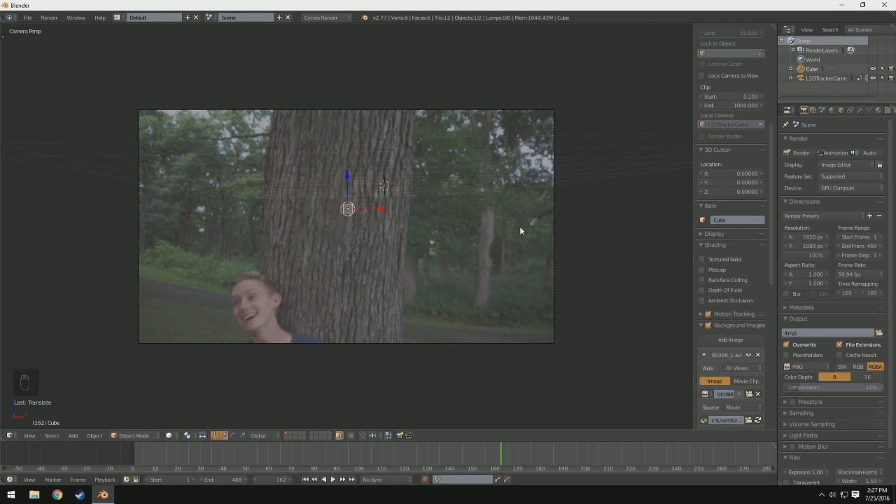
Select the tracked camera and review its lens and clipping settings in Camera data
right_click(554, 245)
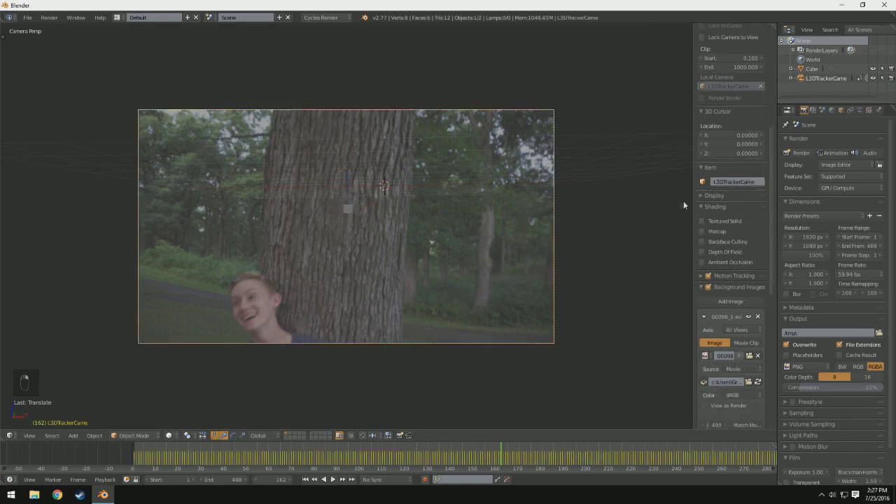
left_click(860, 111)
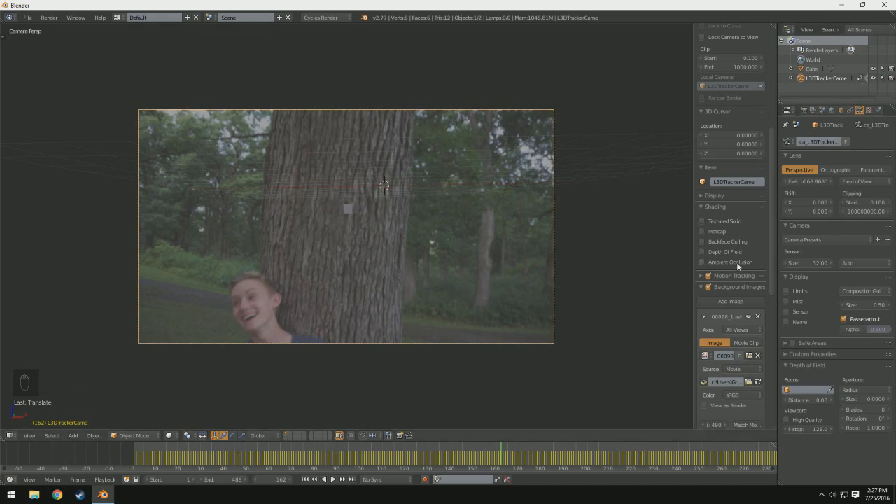
scroll(736, 262, "up", 2)
scroll(736, 231, "up", 2)
scroll(737, 196, "up", 3)
scroll(737, 162, "up", 1)
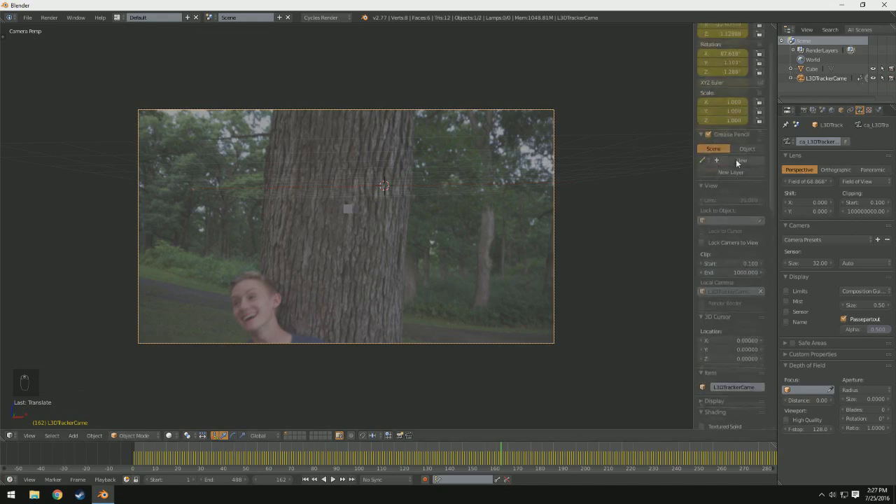
scroll(737, 162, "up", 2)
scroll(722, 330, "down", 1)
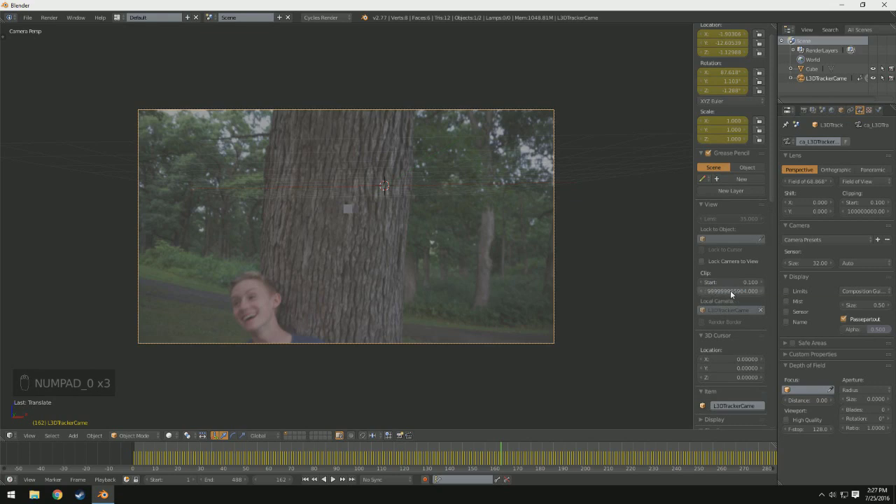
Reselect the cube and set the viewport Clip End to 10000000
right_click(345, 209)
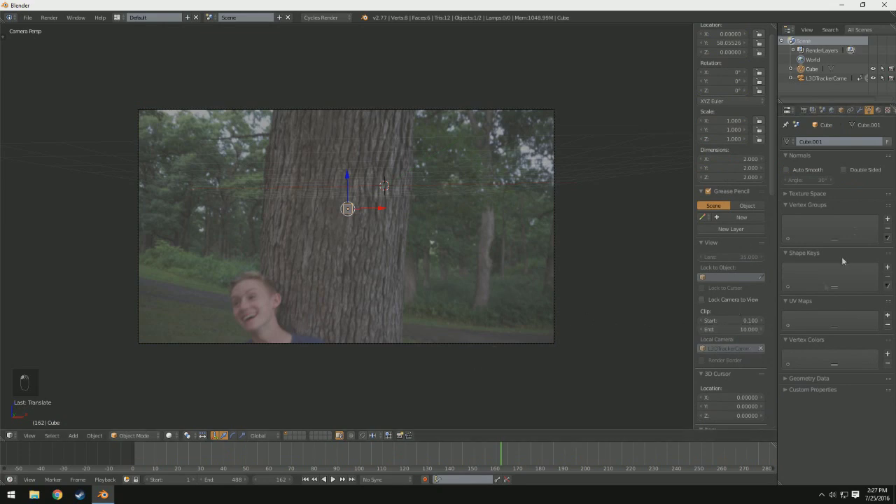
left_click(742, 330)
type("10000000")
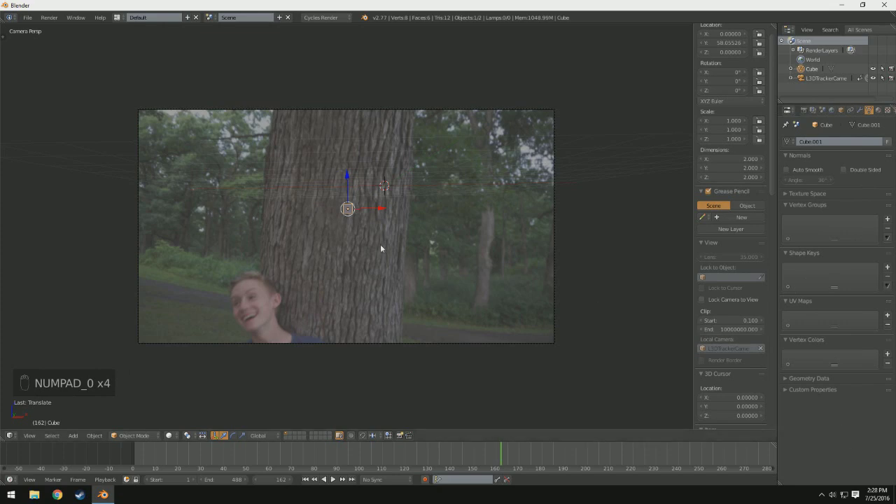
Replay from frame 0 and drop the cube at a new position during playback
left_click(112, 461)
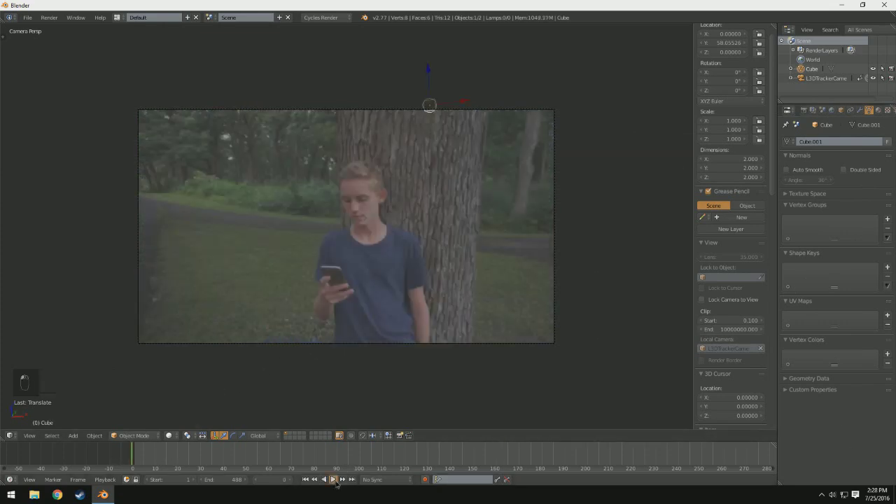
left_click(334, 480)
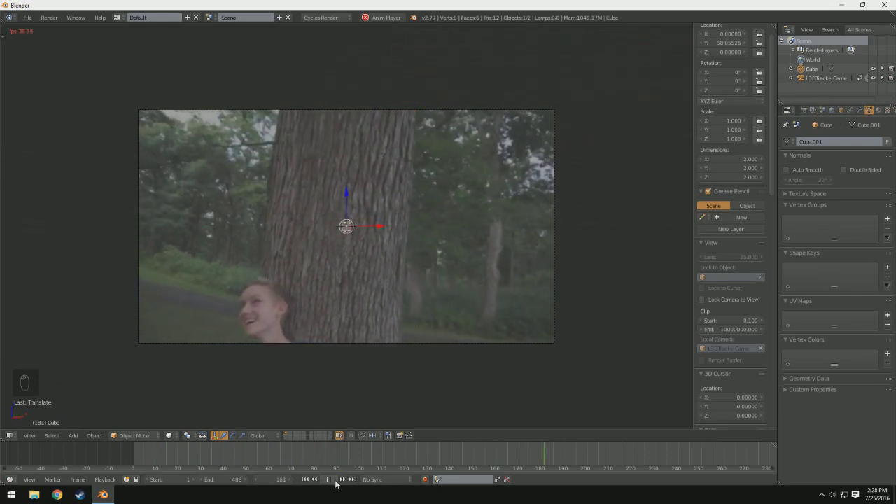
key("g")
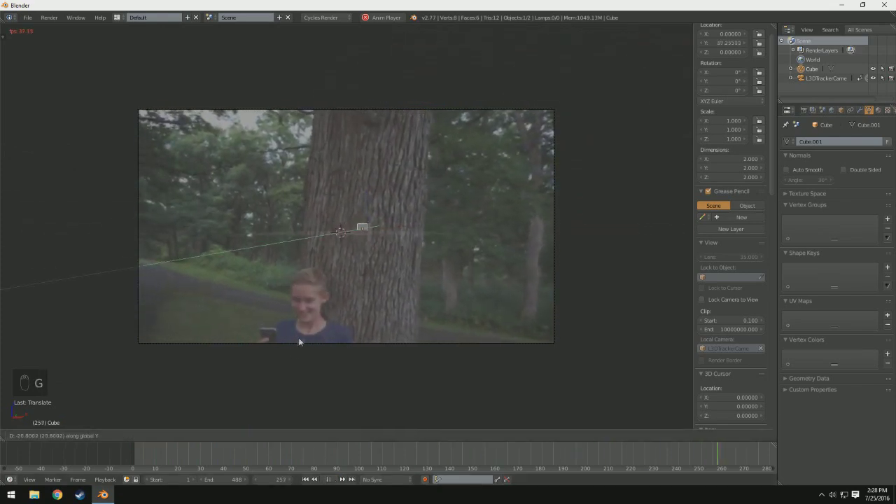
left_click(255, 350)
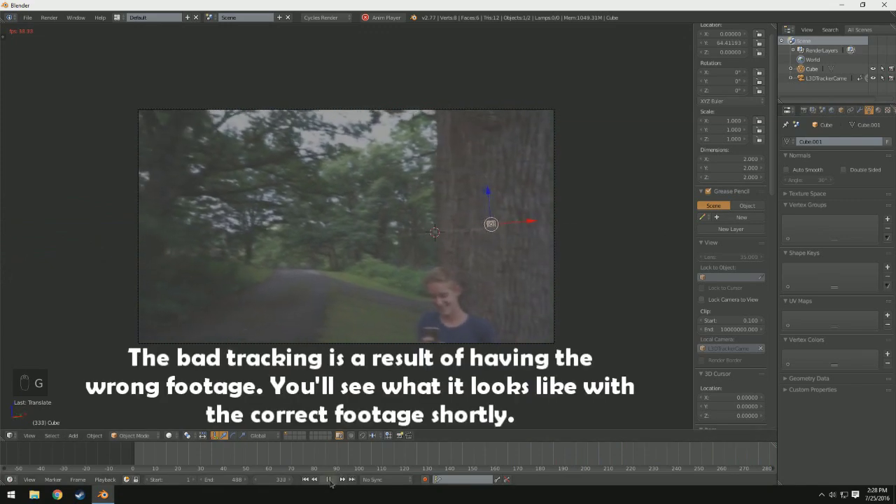
left_click(328, 479)
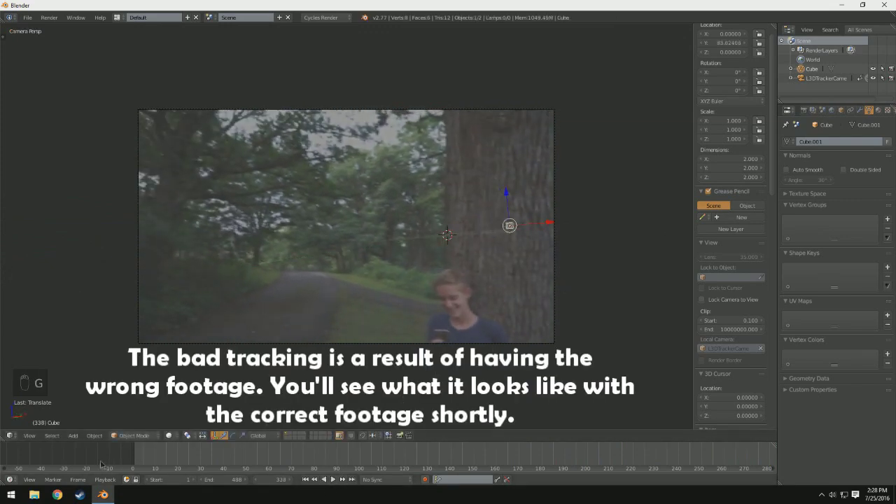
Stop at frame 65, try another move, then replay from the start to check
left_click(132, 466)
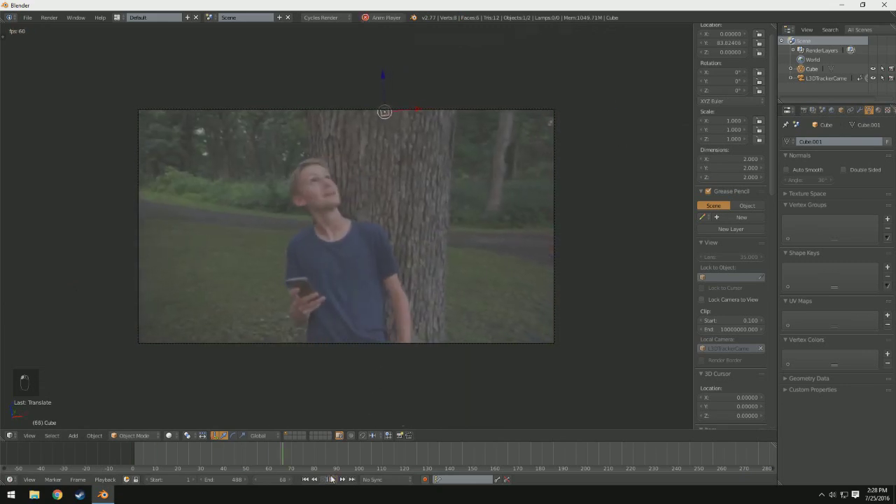
key("alt+a")
key("g")
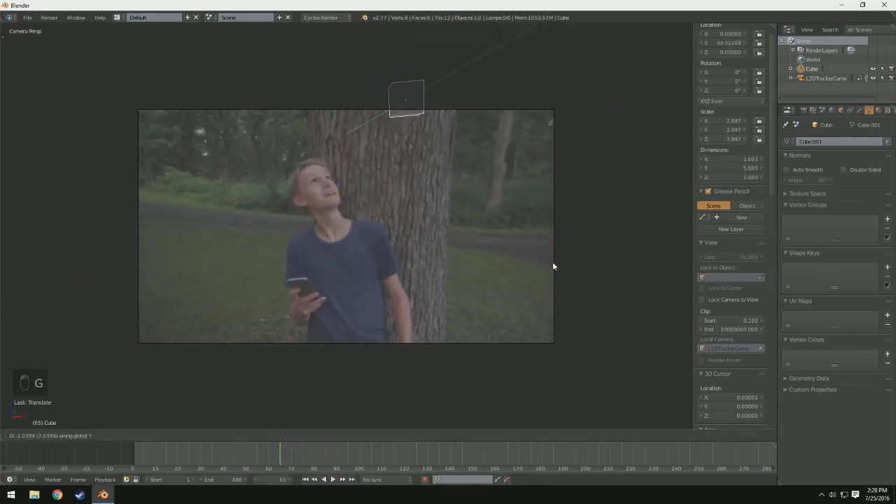
left_click(558, 264)
key("shift+Left")
key("alt+a")
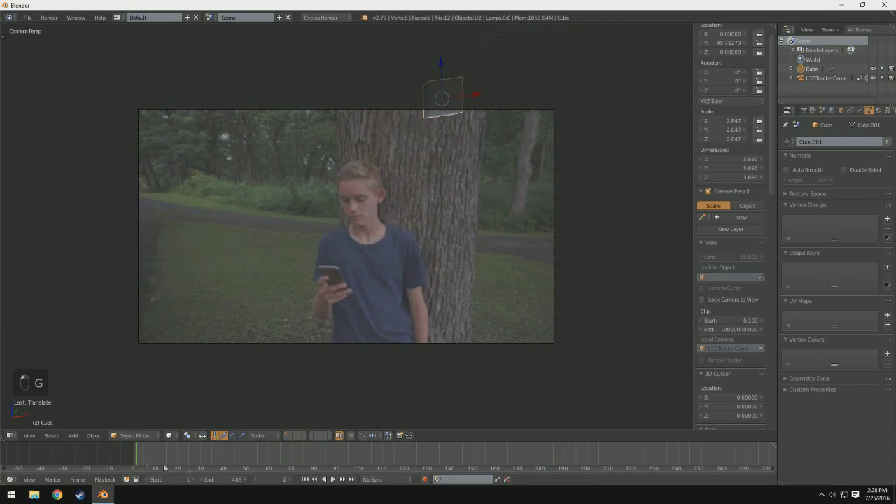
left_click(333, 479)
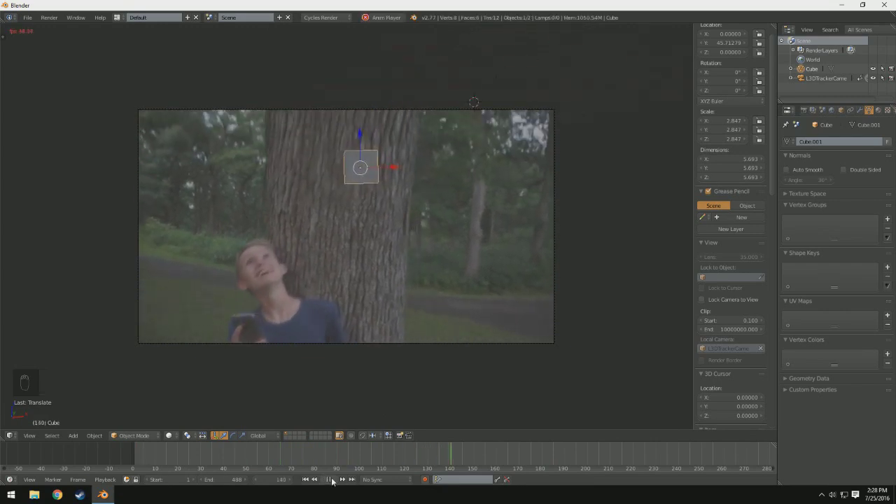
left_click(331, 479)
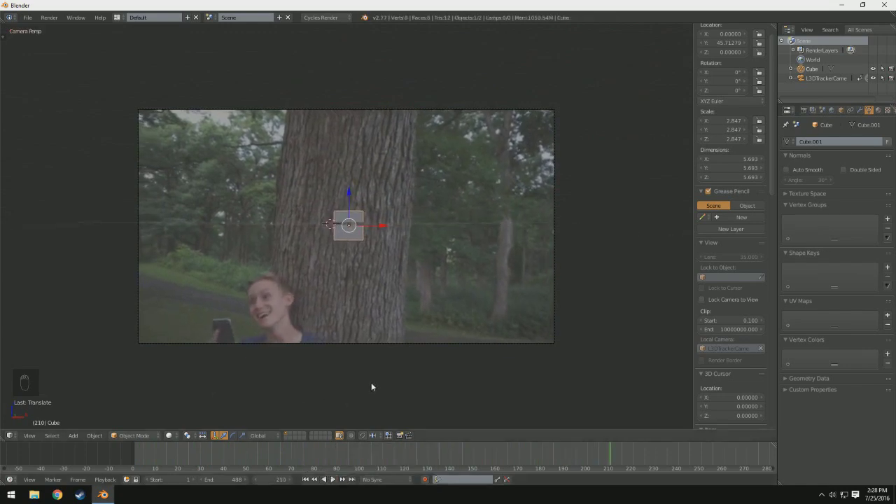
Pull the cube along Y to about 29.6 and recheck its fit at frames 0 and 100
key("g")
left_click(387, 374)
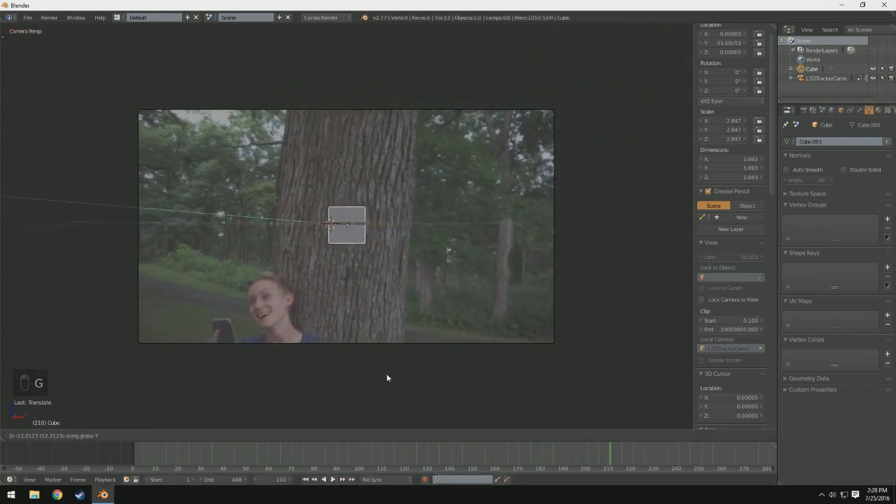
left_click(112, 460)
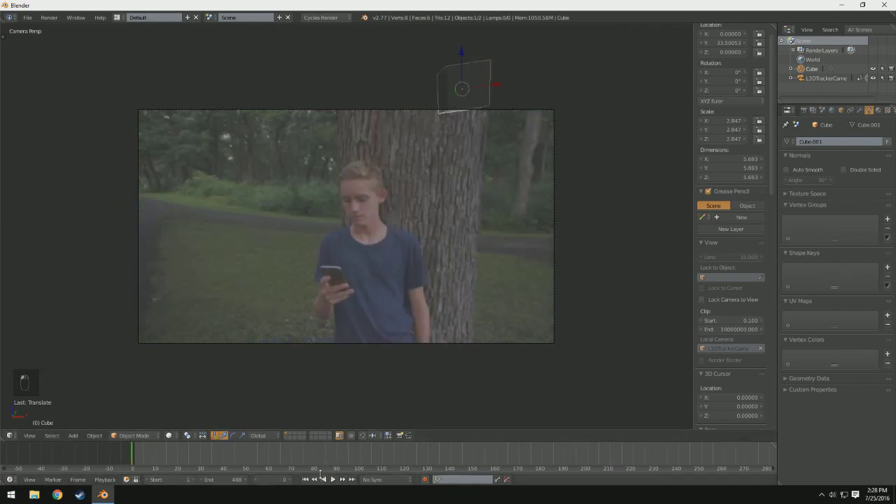
left_click(332, 479)
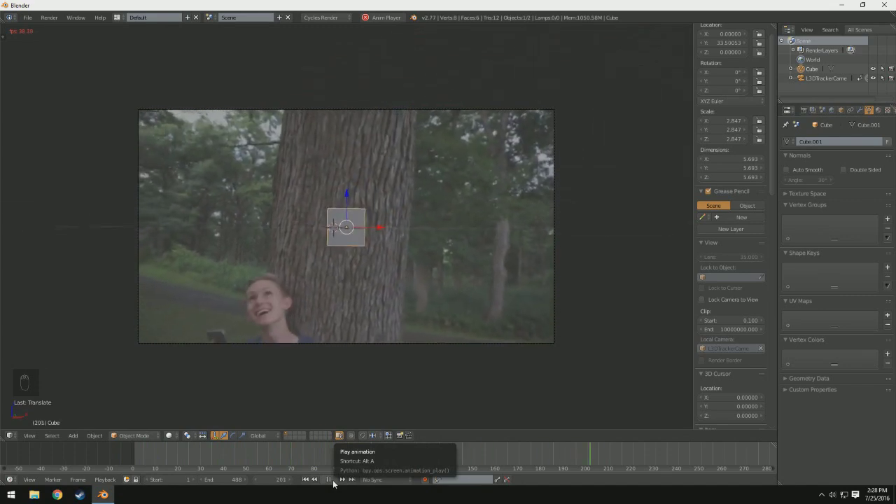
left_click(333, 480)
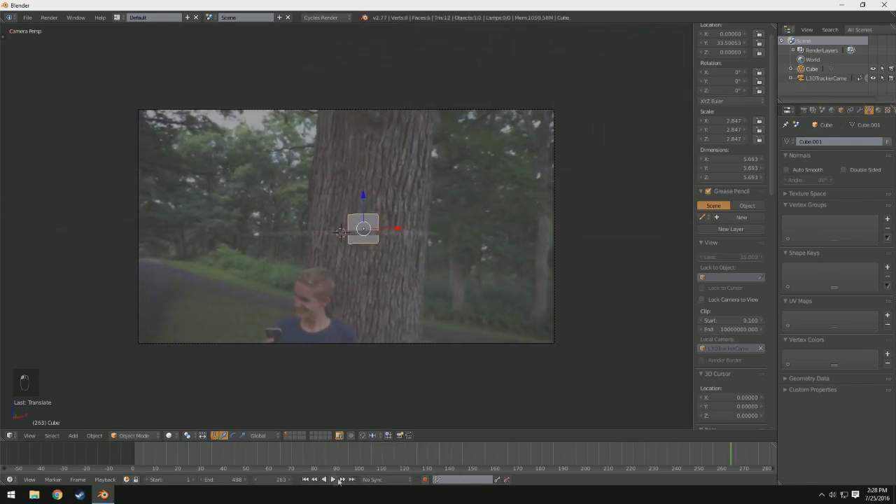
left_click(359, 456)
key("g")
left_click(498, 302)
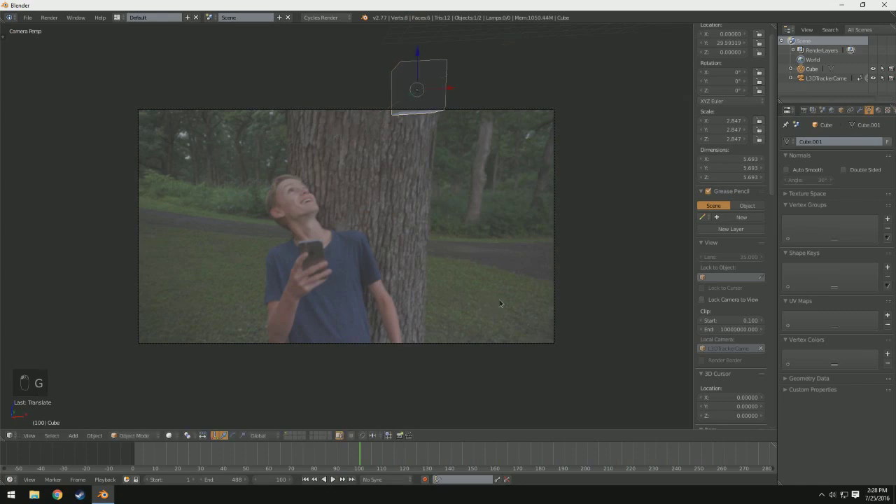
left_click(132, 462)
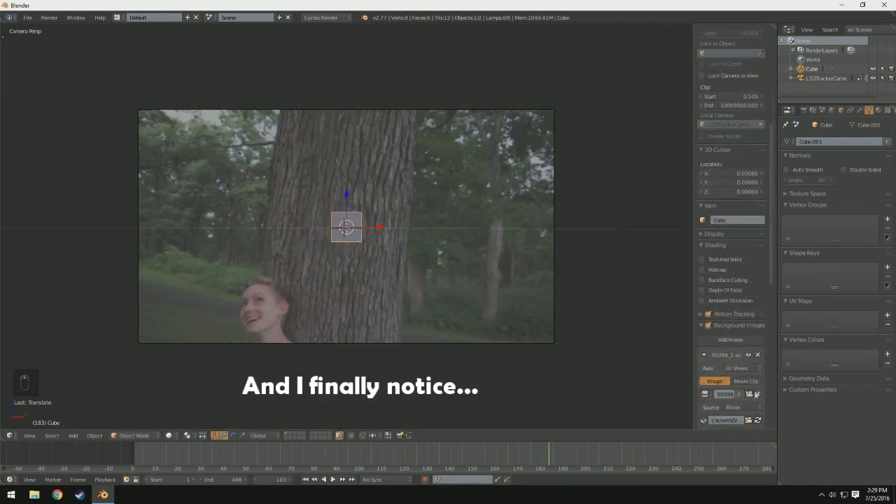
Replace the background with 00098.avi and play it from the first frame
left_click(753, 394)
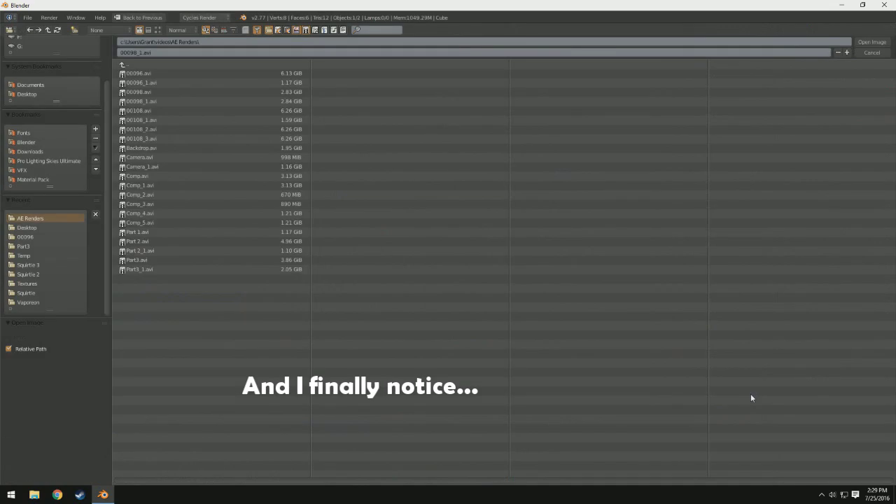
double_click(156, 92)
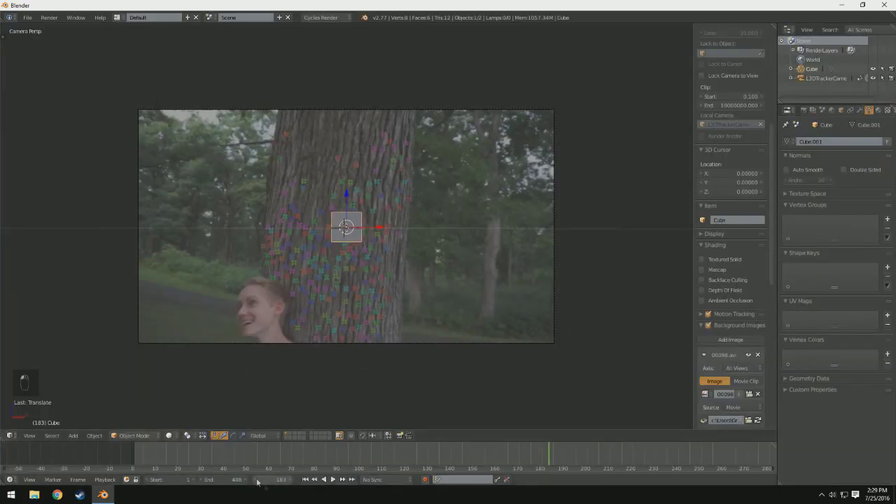
left_click(112, 446)
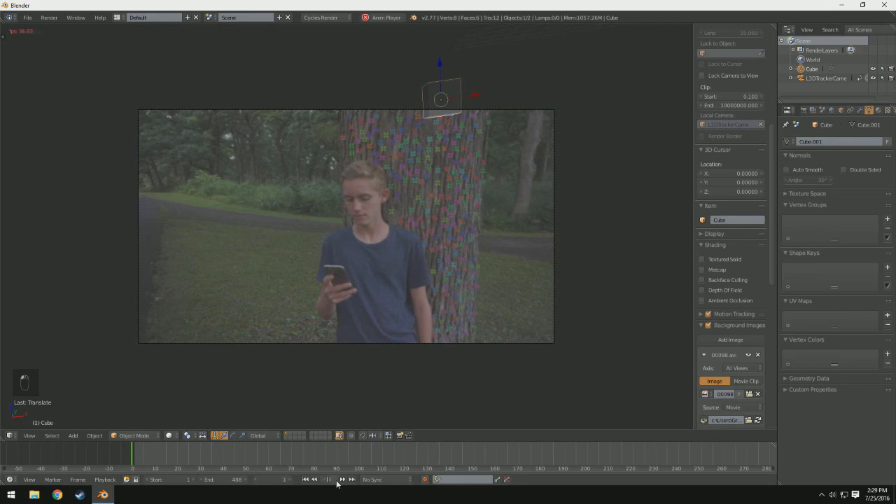
scroll(335, 195, "up", 1)
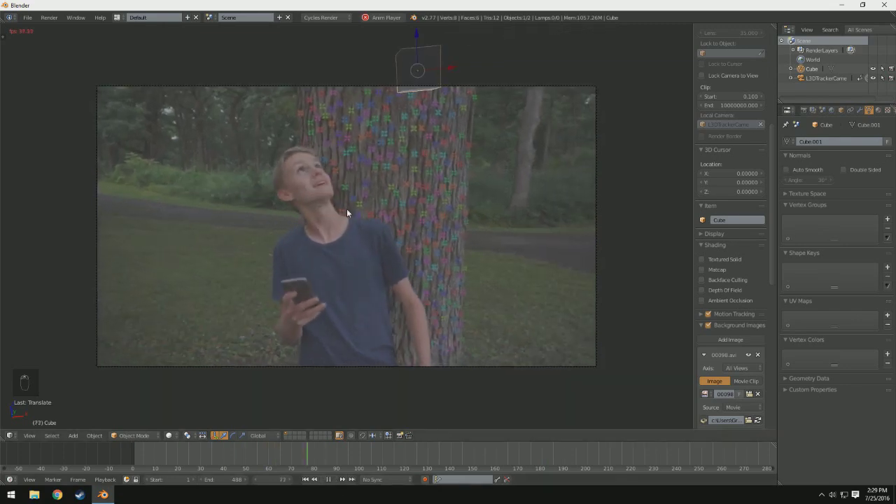
scroll(347, 208, "up", 1)
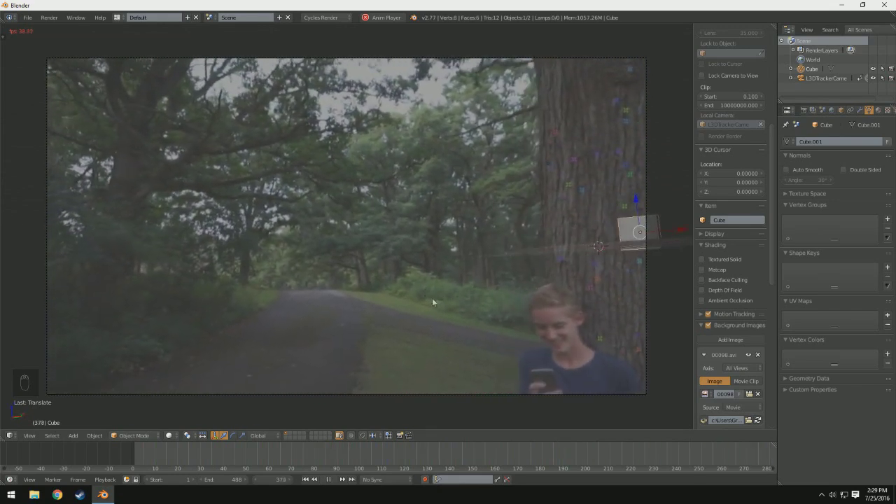
scroll(469, 300, "down", 2)
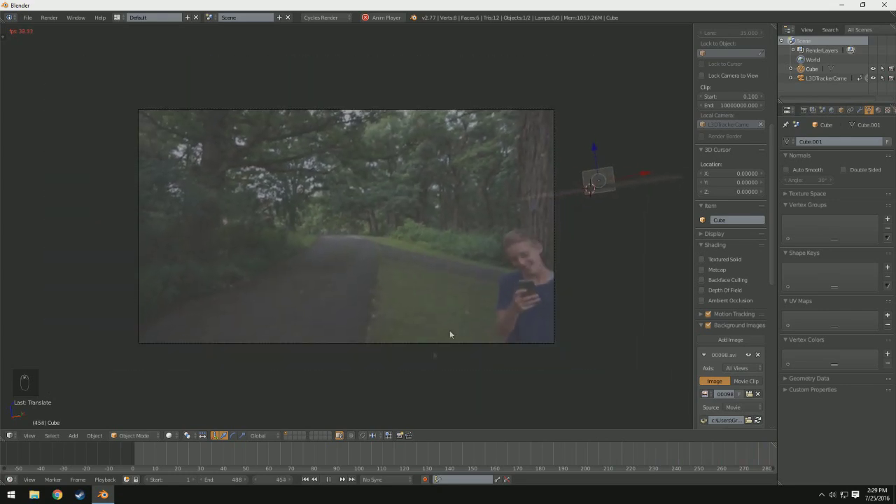
Scrub and play frames 311 to 396 to check the cube stays on the trunk
left_click(328, 479)
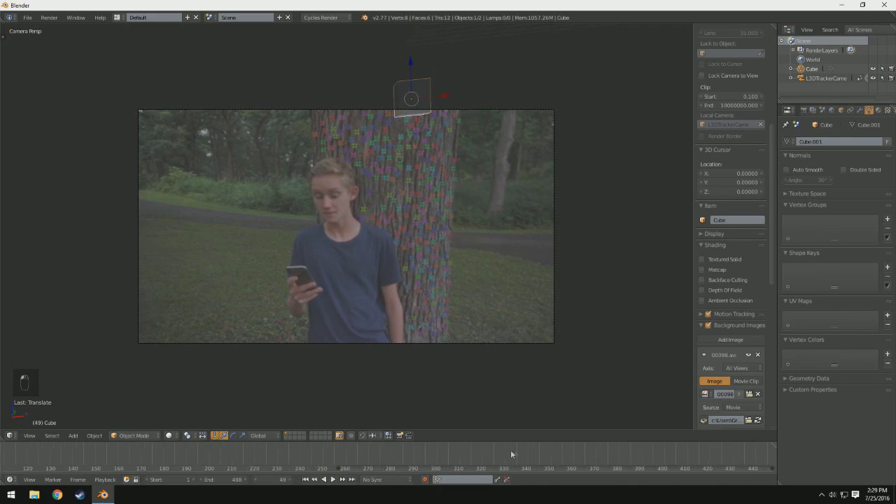
mouse_move(511, 454)
left_mouse_down()
mouse_move(174, 465)
mouse_move(504, 456)
left_mouse_up()
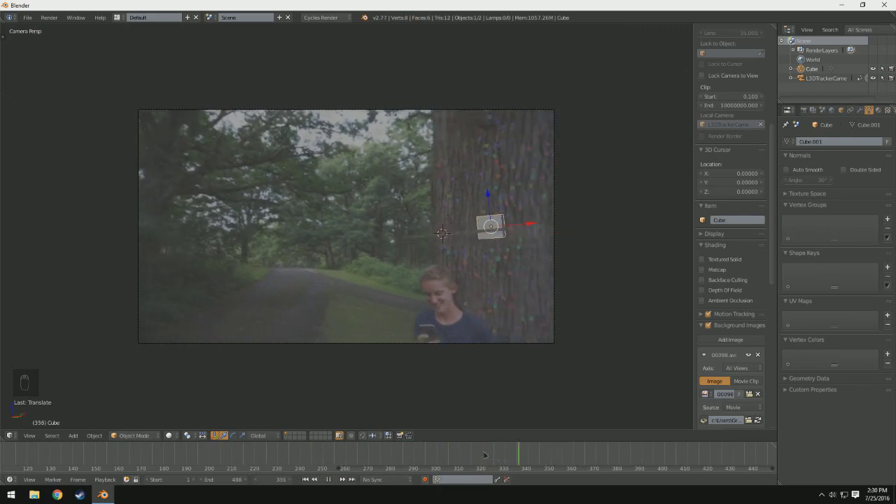
key("Escape")
left_click(333, 480)
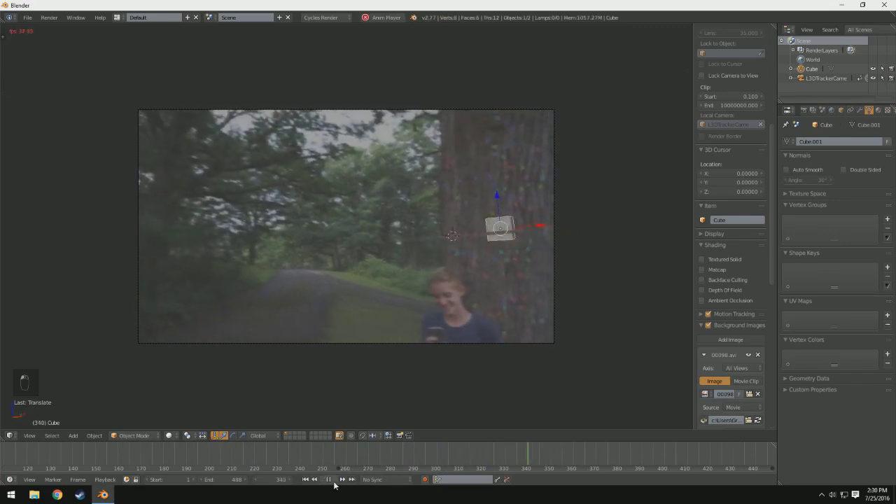
left_click(329, 480)
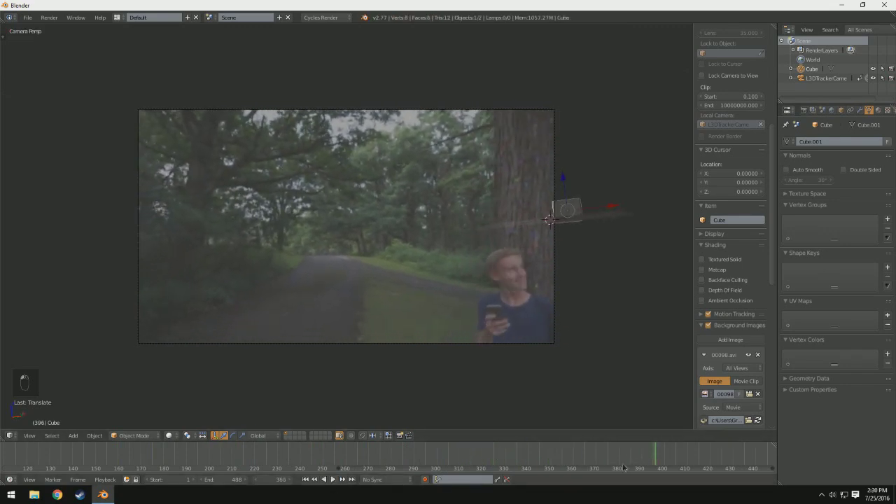
left_click_drag(623, 467, 463, 462)
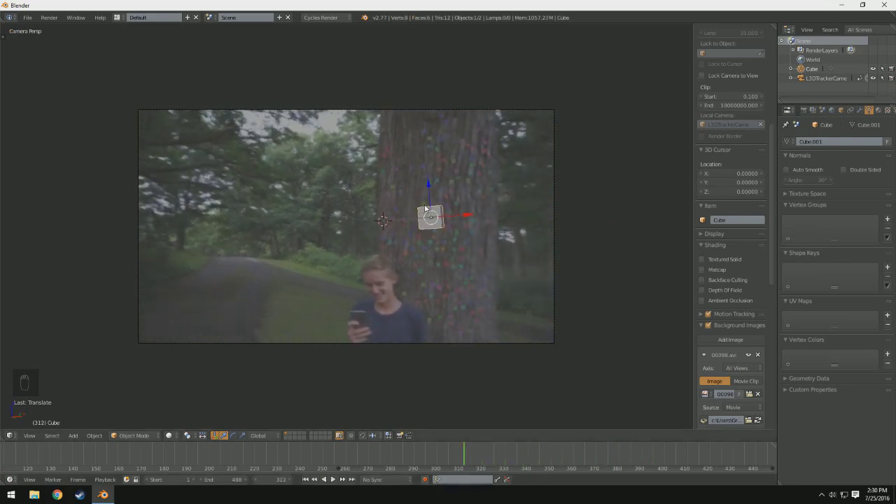
Return to camera view, recentre on the cube, and keyframe LocRotScale at frame 312
scroll(425, 208, "up", 3)
key("KP_0")
key("KP_0")
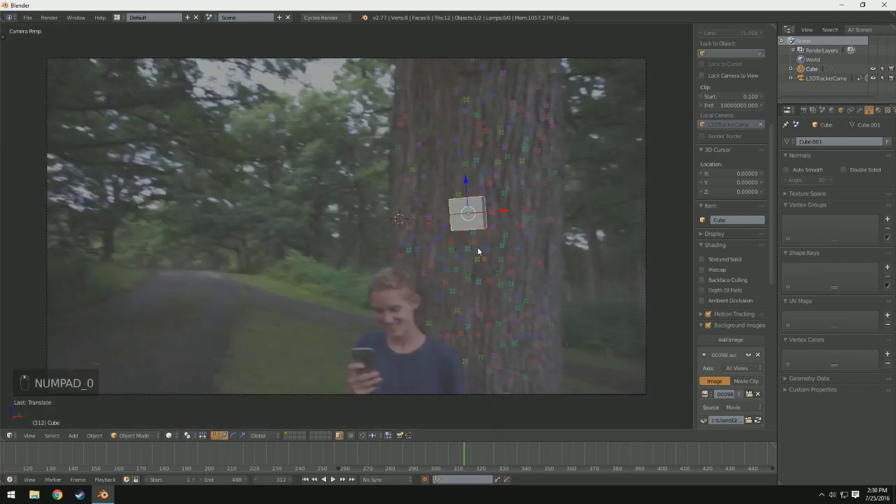
scroll(478, 251, "up", 2)
scroll(400, 270, "up", 3)
scroll(400, 268, "down", 2)
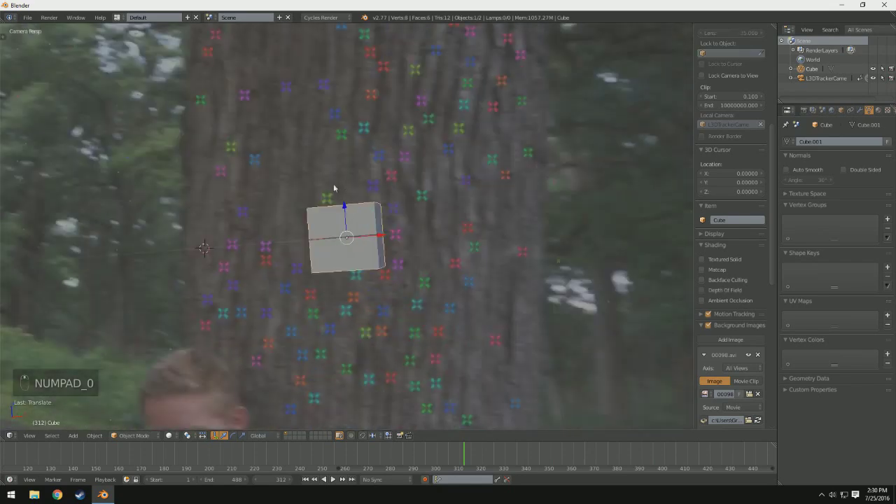
scroll(327, 205, "up", 4)
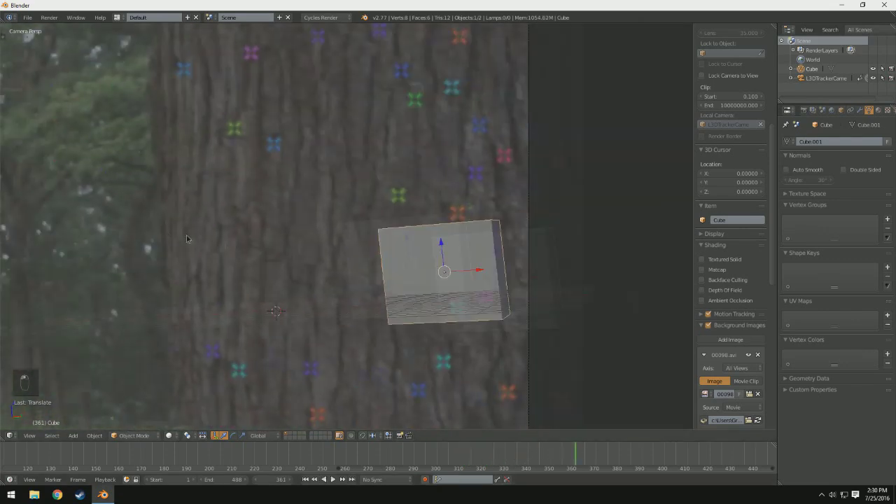
middle_click_drag(490, 280, 441, 271, "shift")
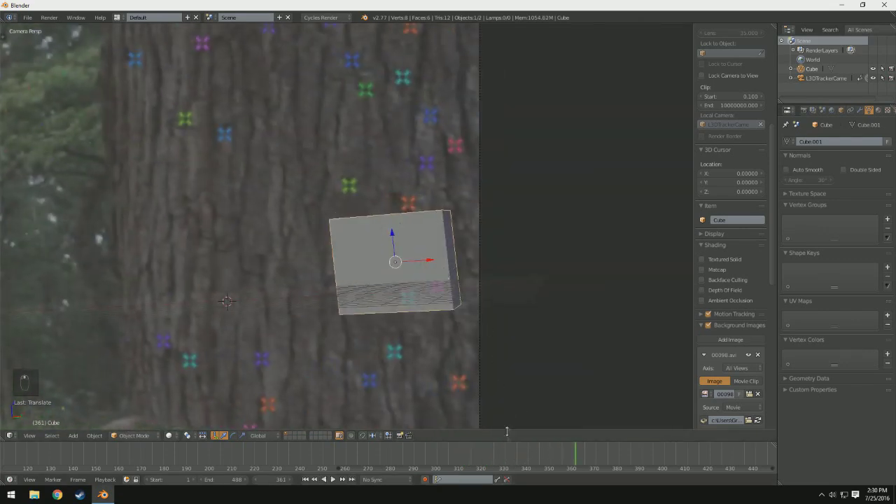
key("ctrl+z")
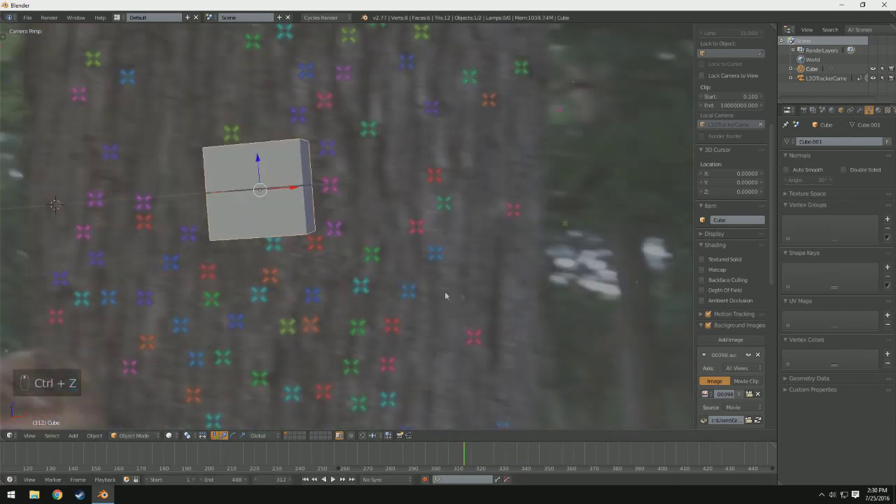
key("i")
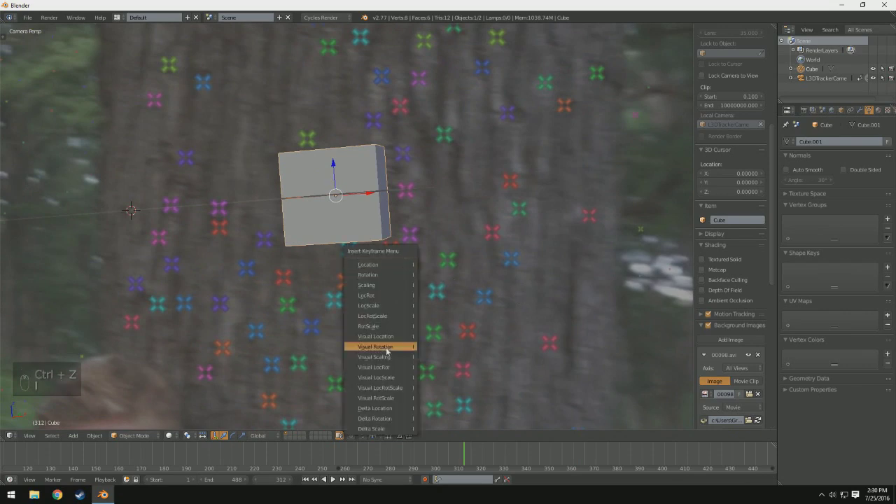
left_click(387, 318)
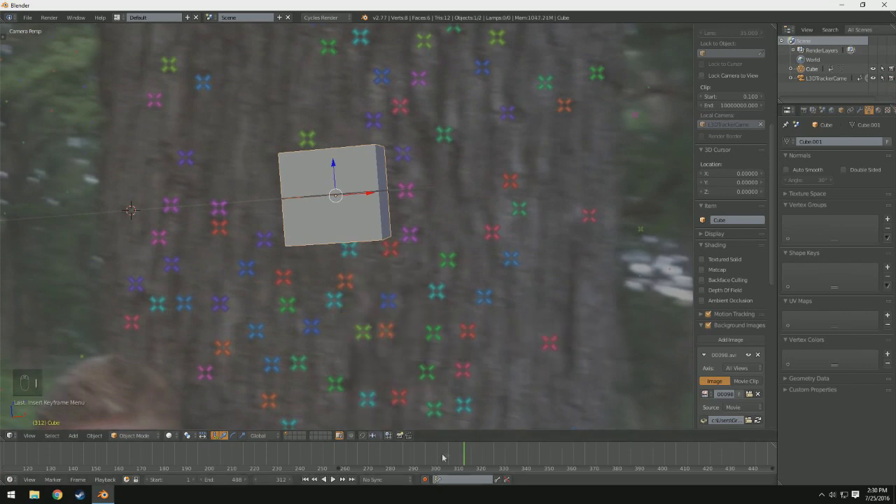
At frame 378, raise the cube along Z and keyframe LocRotScale, then replay
left_click_drag(462, 455, 581, 451)
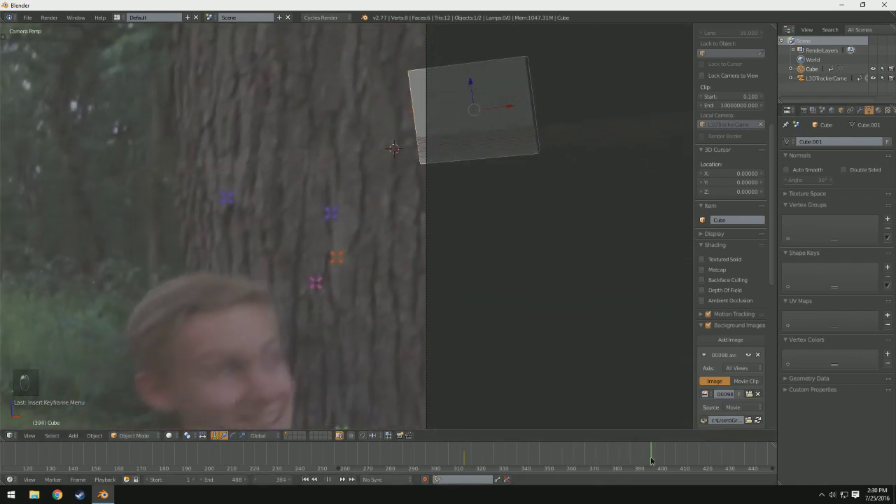
left_click_drag(590, 464, 615, 458)
key("g")
key("z")
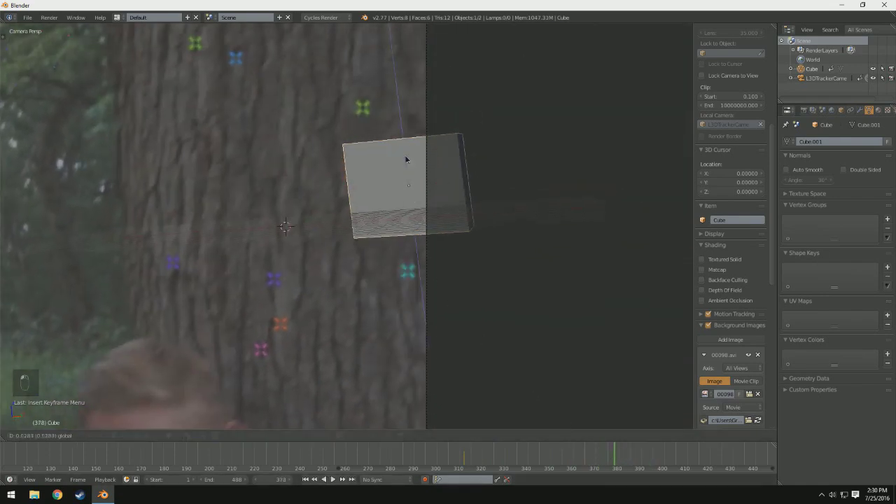
left_click(404, 139)
key("i")
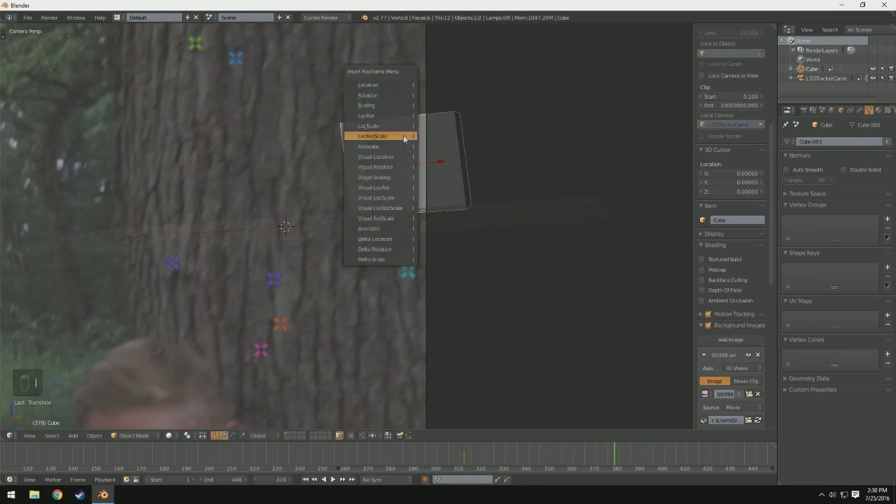
left_click(404, 134)
left_click(574, 455)
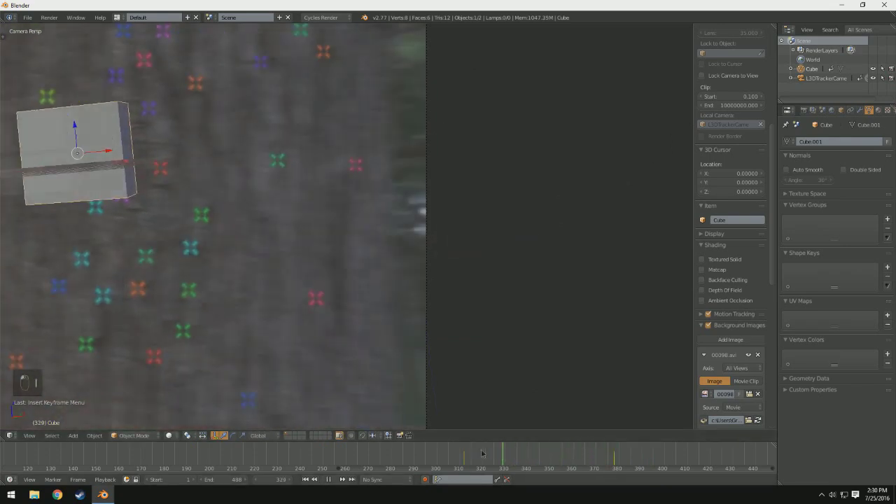
key("alt+a")
Play the animation backward and forward around frame 304 to check the cube
scroll(455, 343, "down", 4)
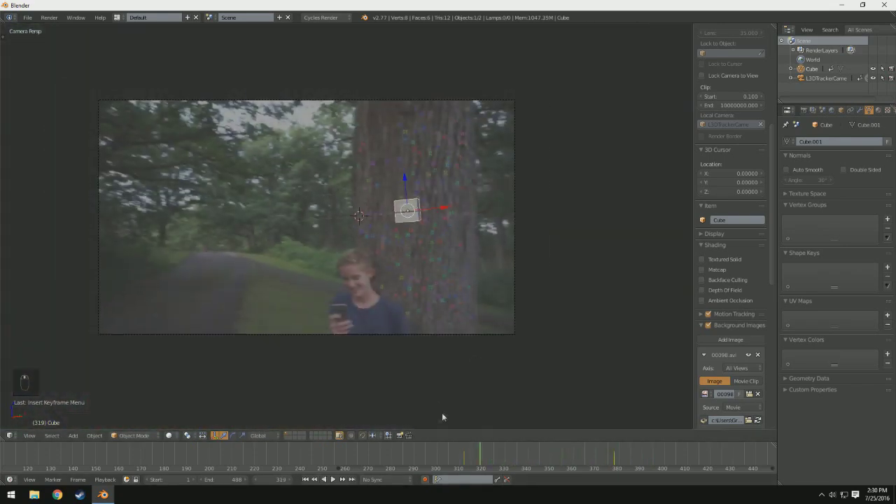
left_click(445, 460)
left_click(325, 480)
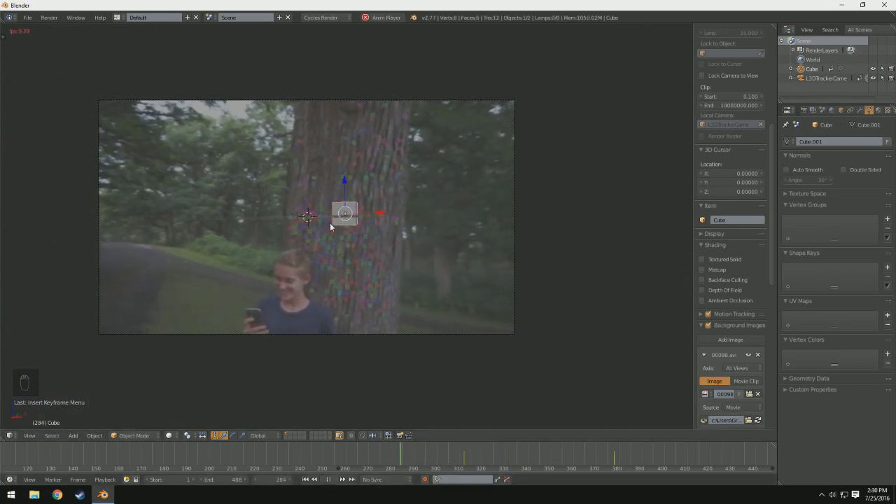
left_click(332, 483)
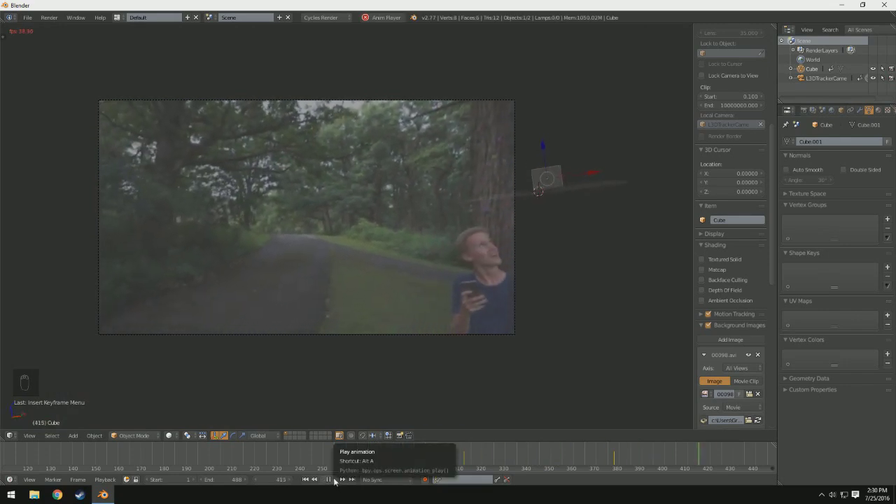
left_click(333, 483)
left_click(463, 457)
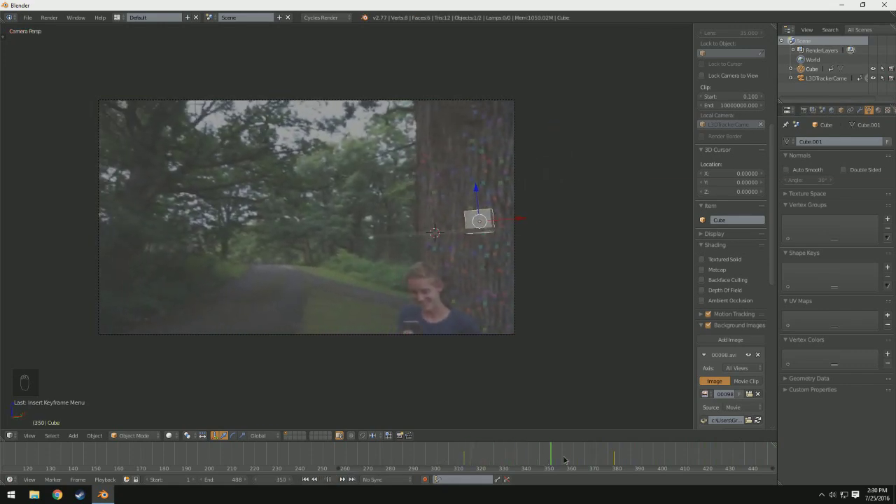
Near frame 378, nudge the cube left, keyframe its location, and replay from frame 215
left_click_drag(541, 461, 616, 456)
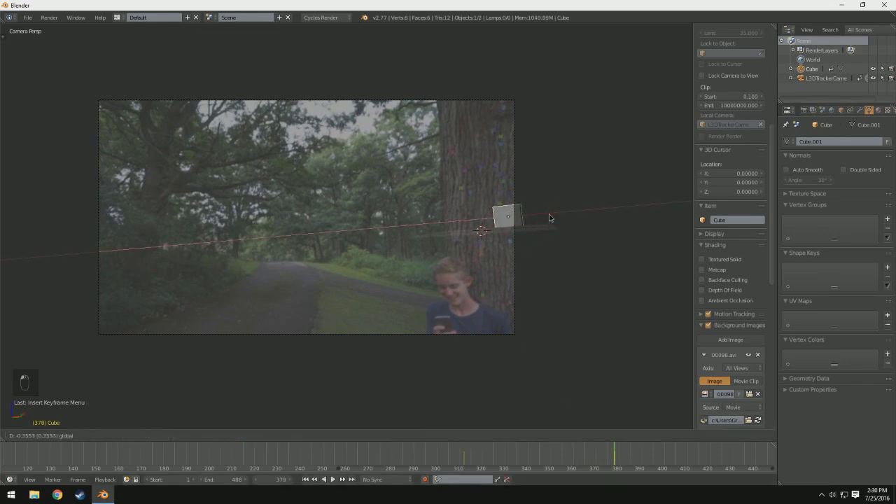
left_click_drag(550, 215, 548, 214)
key("i")
left_click(506, 287)
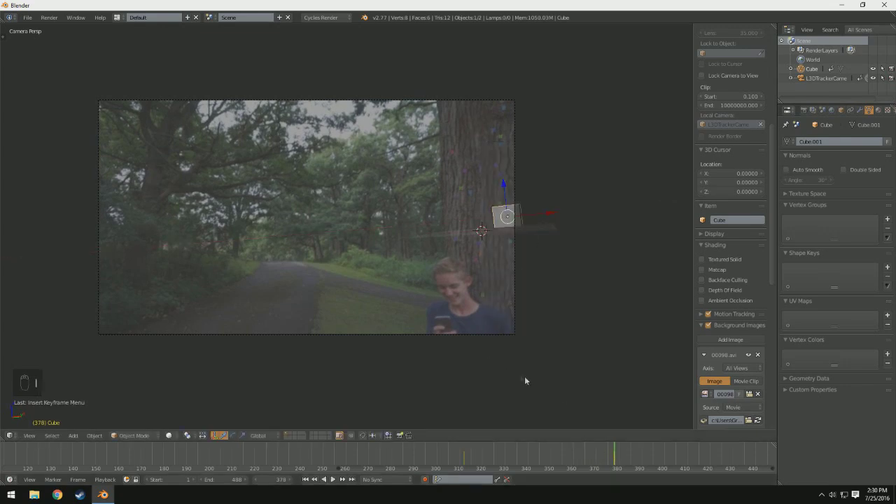
left_click_drag(597, 455, 228, 460)
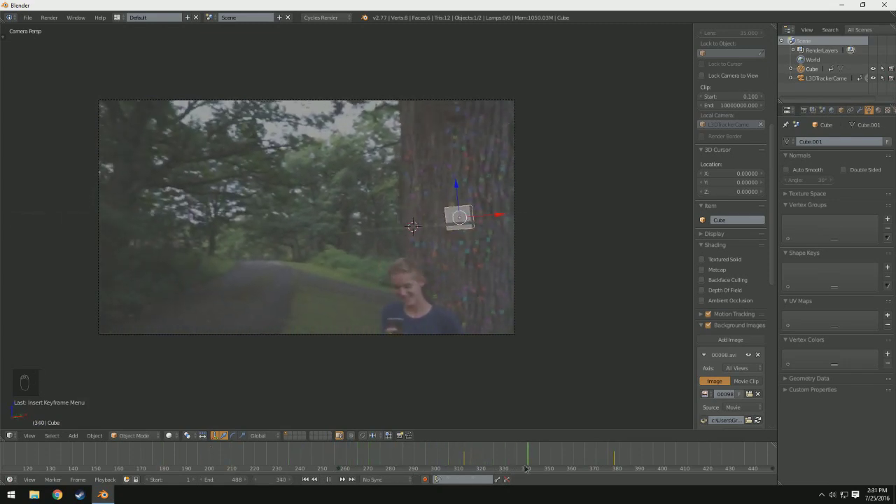
key("alt+a")
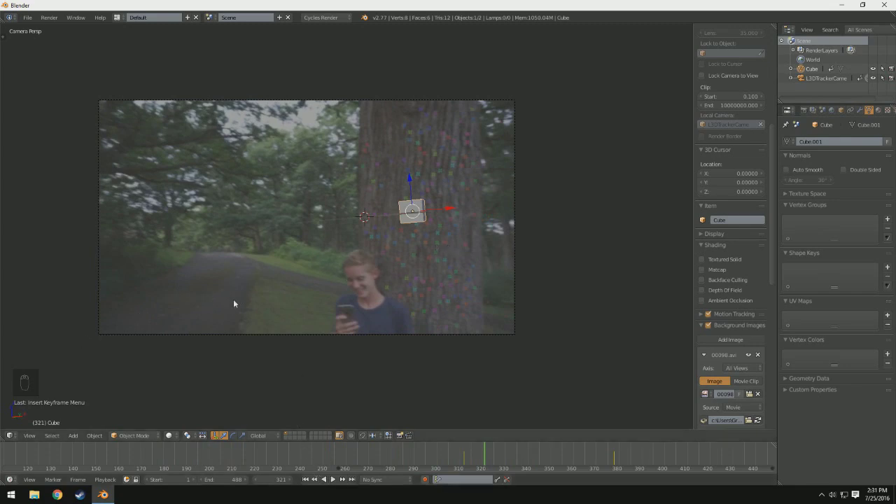
left_click(26, 18)
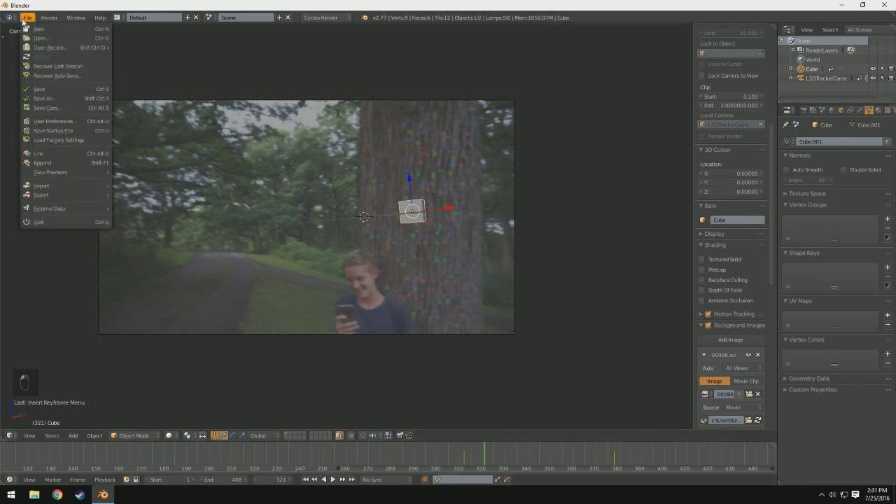
mouse_move(50, 47)
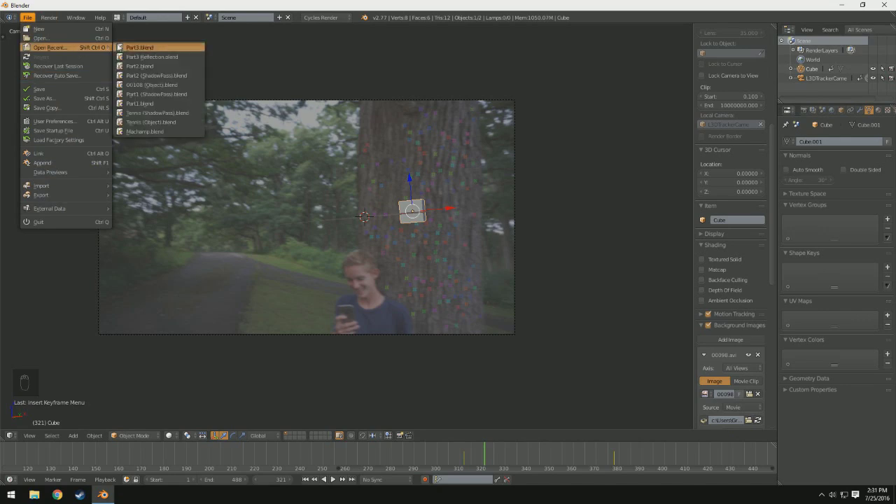
Open Part3.blend from recent files, show a 3D View on top, and orbit the rigs
left_click(146, 47)
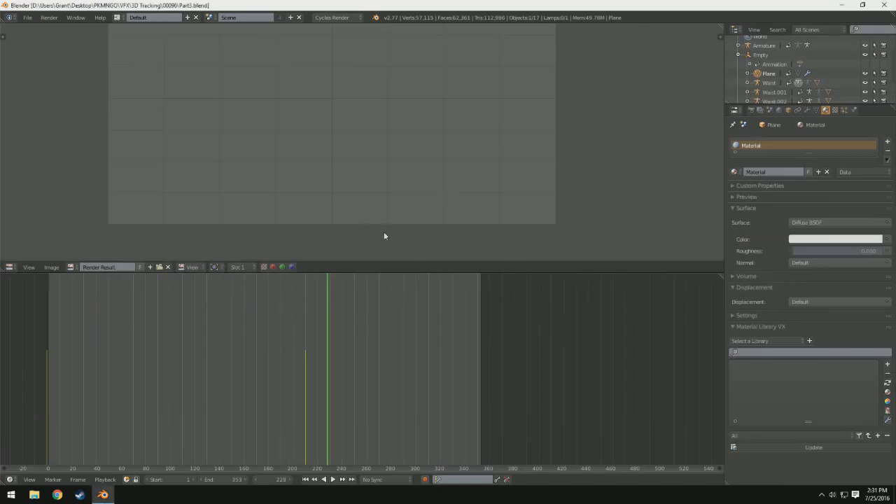
key("shift+F5")
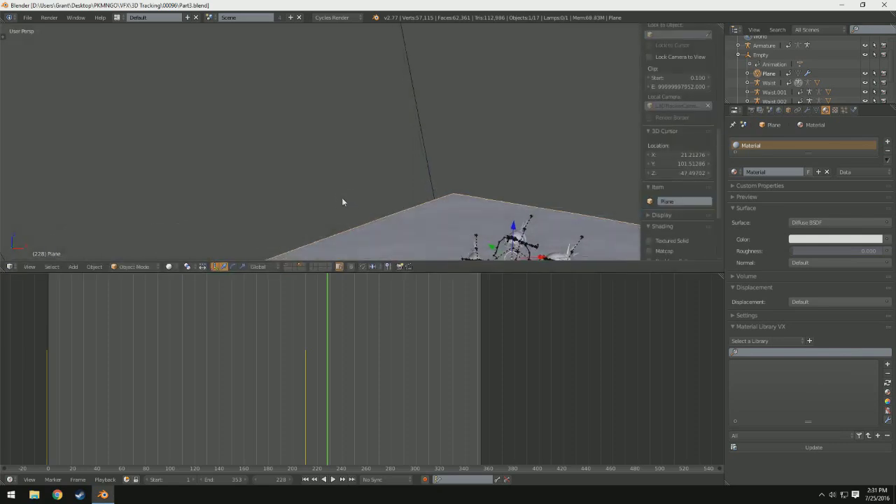
scroll(505, 294, "up", 3, "ctrl")
scroll(505, 294, "down", 1)
middle_click_drag(494, 227, 439, 160)
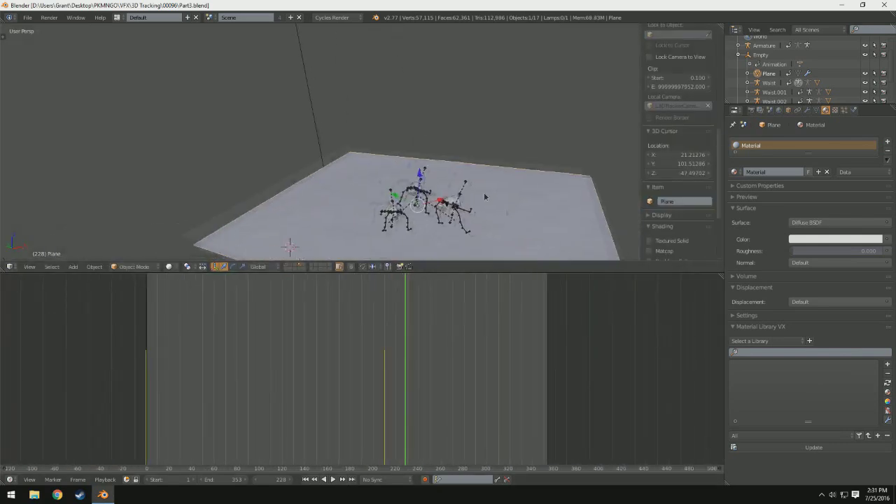
scroll(520, 185, "up", 5)
scroll(519, 189, "down", 5)
middle_click_drag(296, 222, 423, 135)
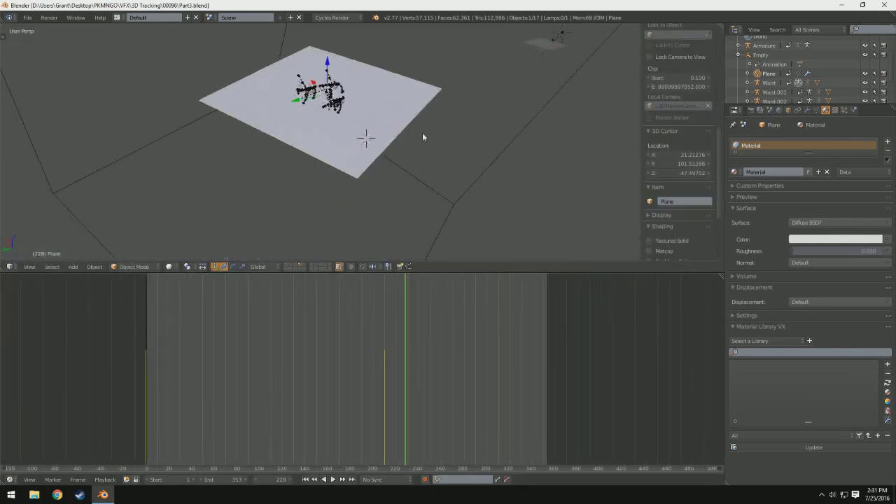
scroll(423, 134, "up", 3)
scroll(422, 134, "down", 2)
Play the animation and inspect the scene, selecting the empty box and the Waist.002 rig
key("shift+Left")
key("alt+a")
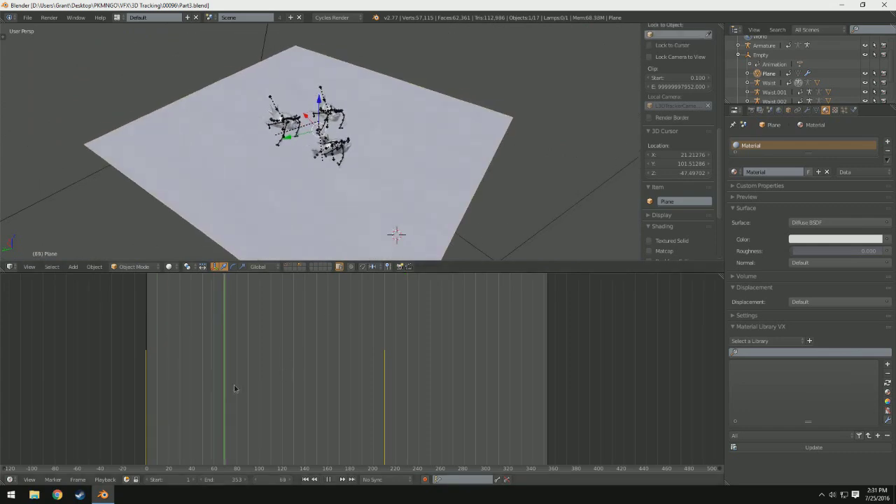
scroll(384, 286, "down", 1)
scroll(446, 207, "down", 3)
scroll(454, 159, "down", 3)
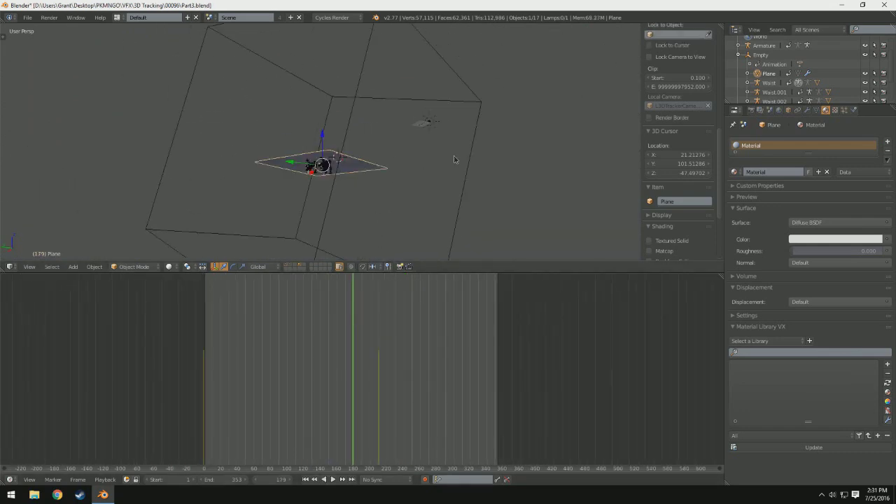
right_click(443, 72)
key("r")
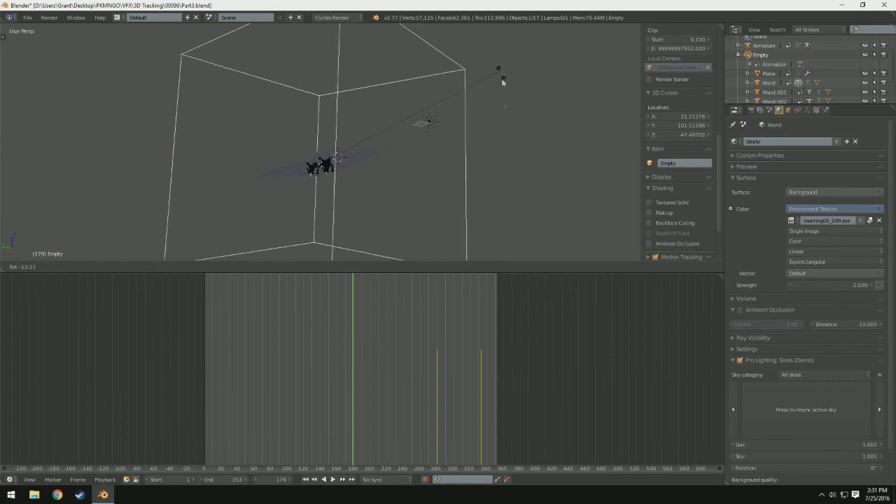
key("Escape")
mouse_move(483, 201)
middle_mouse_down()
mouse_move(424, 222)
mouse_move(499, 228)
mouse_move(364, 203)
middle_mouse_up()
scroll(357, 200, "up", 5)
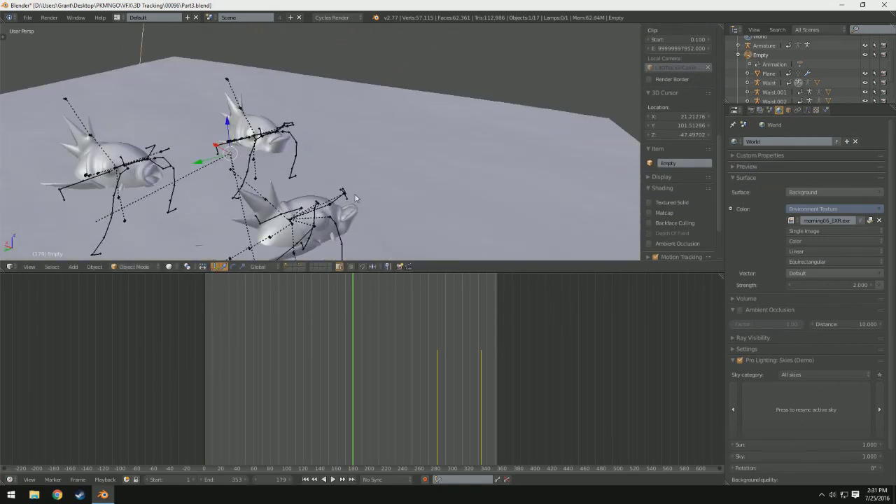
right_click(302, 223)
key("Down")
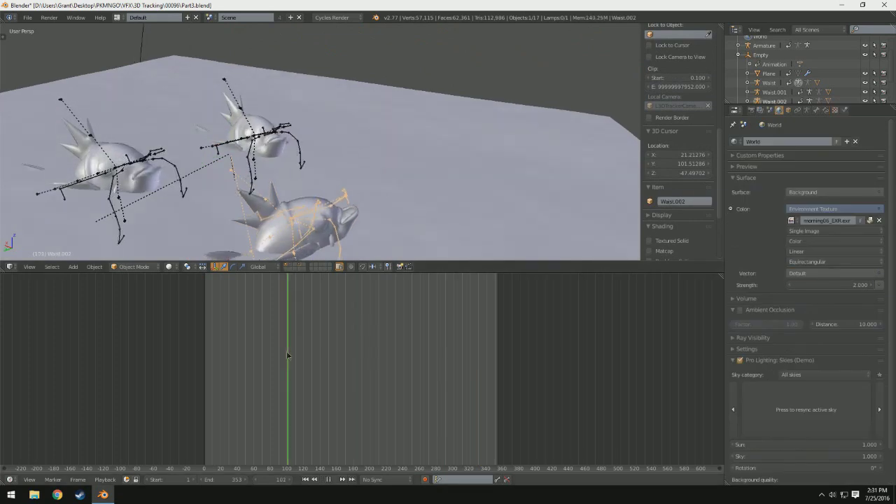
key("Down")
scroll(337, 188, "down", 8)
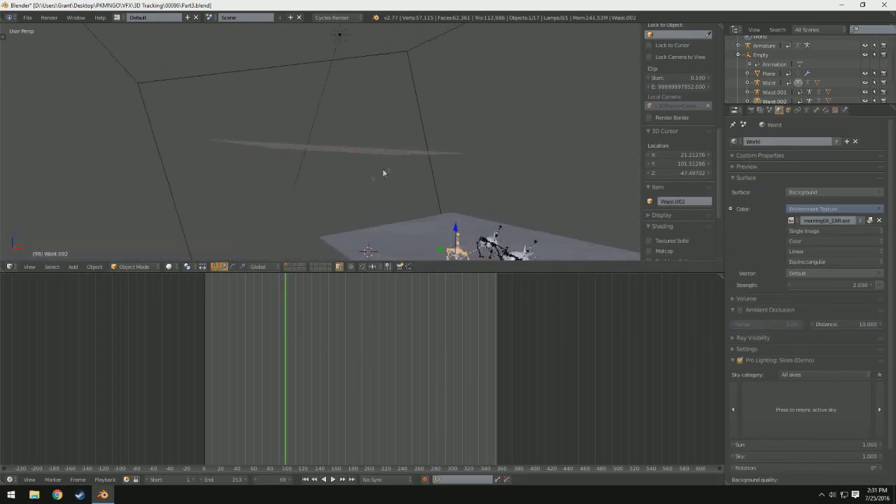
Switch to camera view, select the Empty, and play the full animation over the footage
key("KP_0")
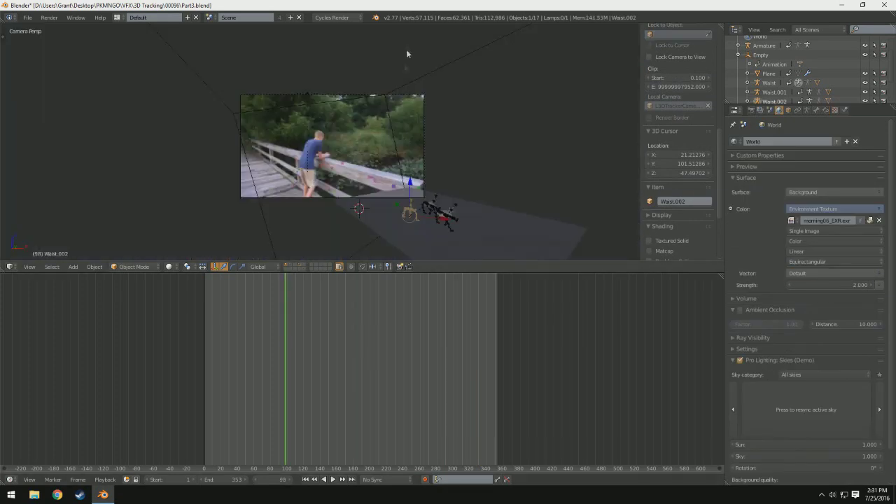
right_click(405, 81)
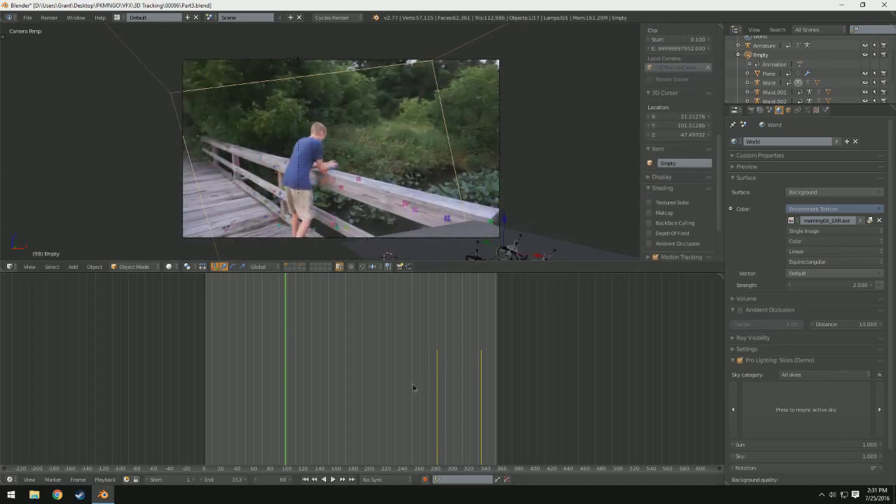
key("alt+a")
key("Escape")
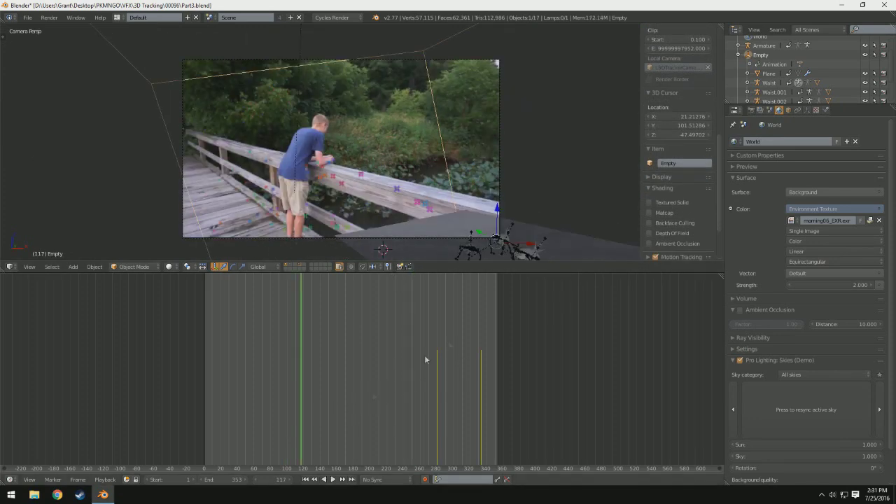
left_click(333, 480)
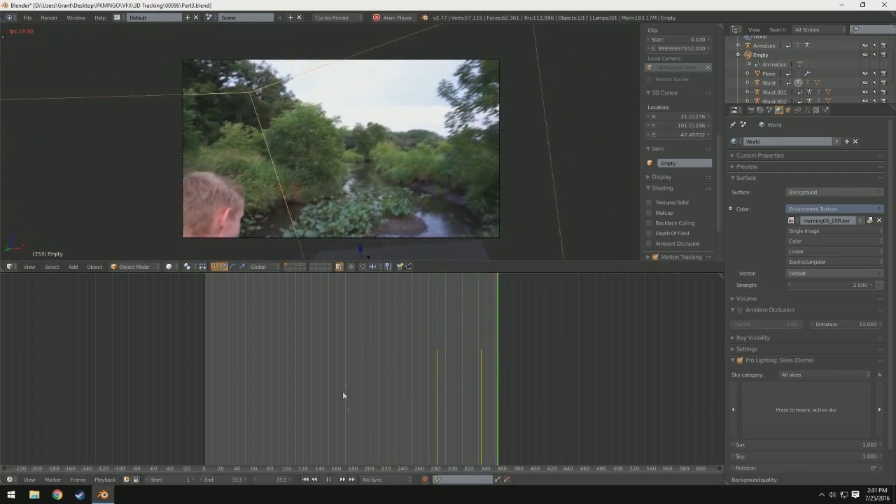
left_click(326, 479)
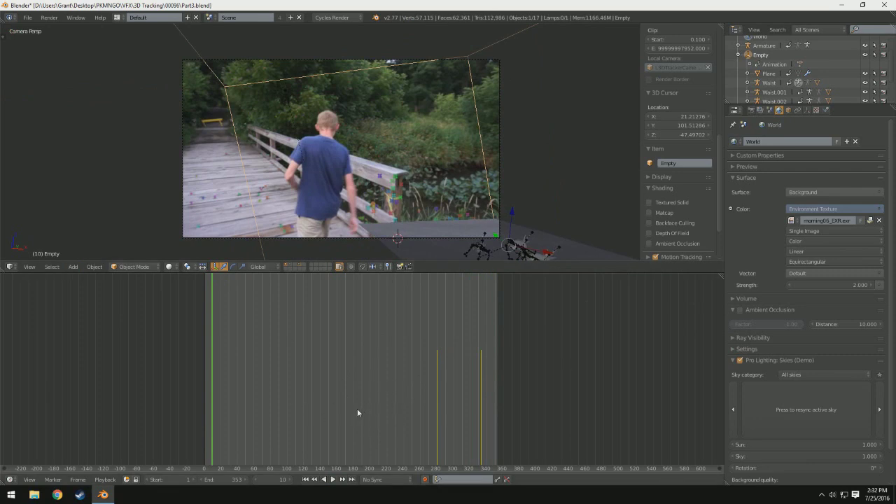
Select the tracked camera, jump to frame 272, and drag the timeline border down
right_click(499, 183)
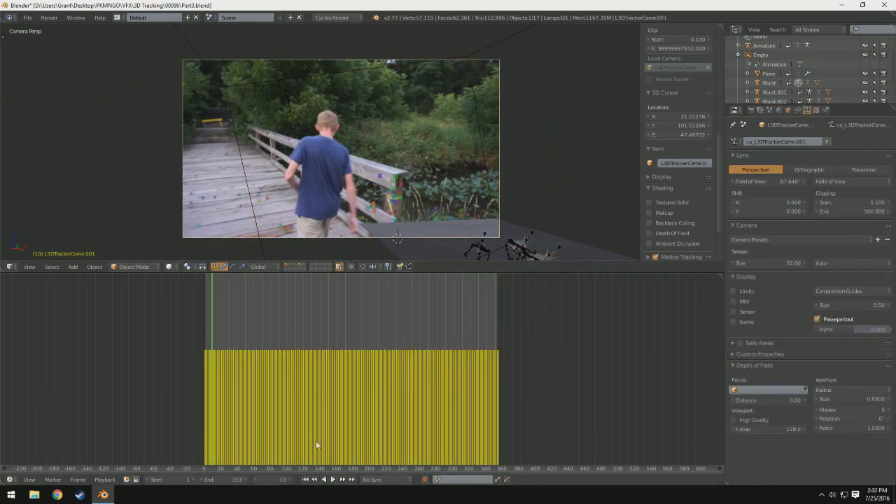
left_click(305, 364)
left_click(430, 325)
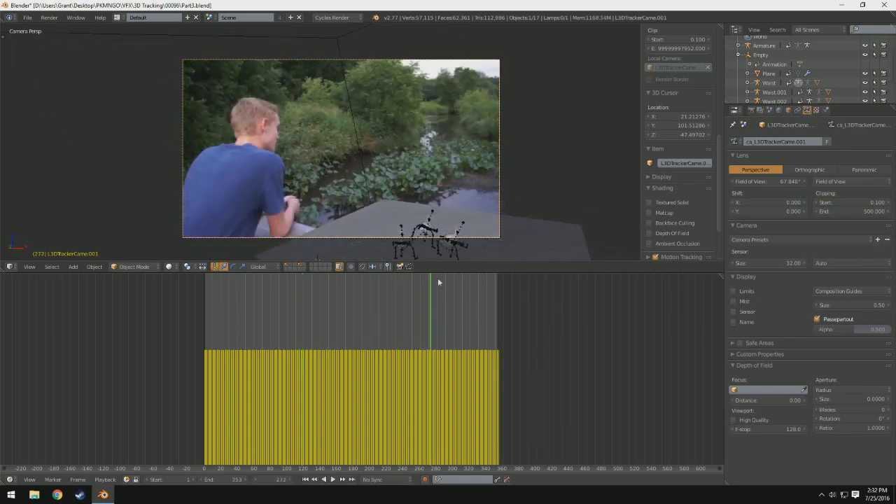
left_click_drag(437, 274, 365, 468)
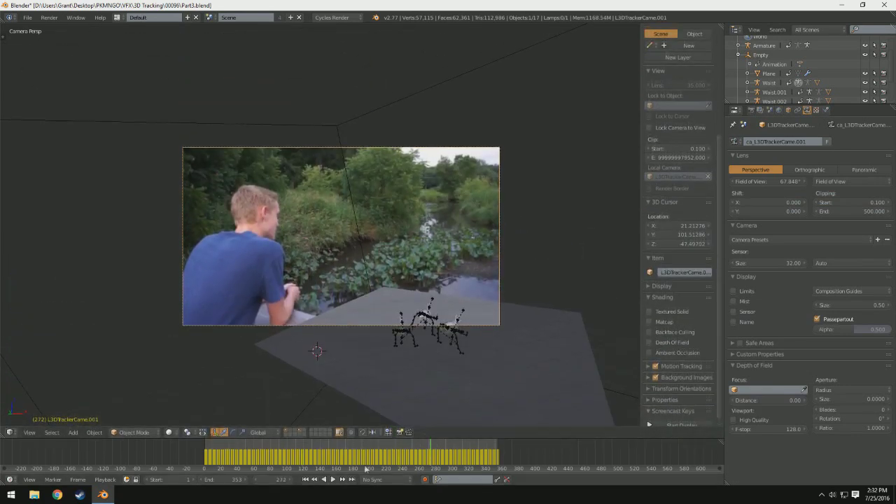